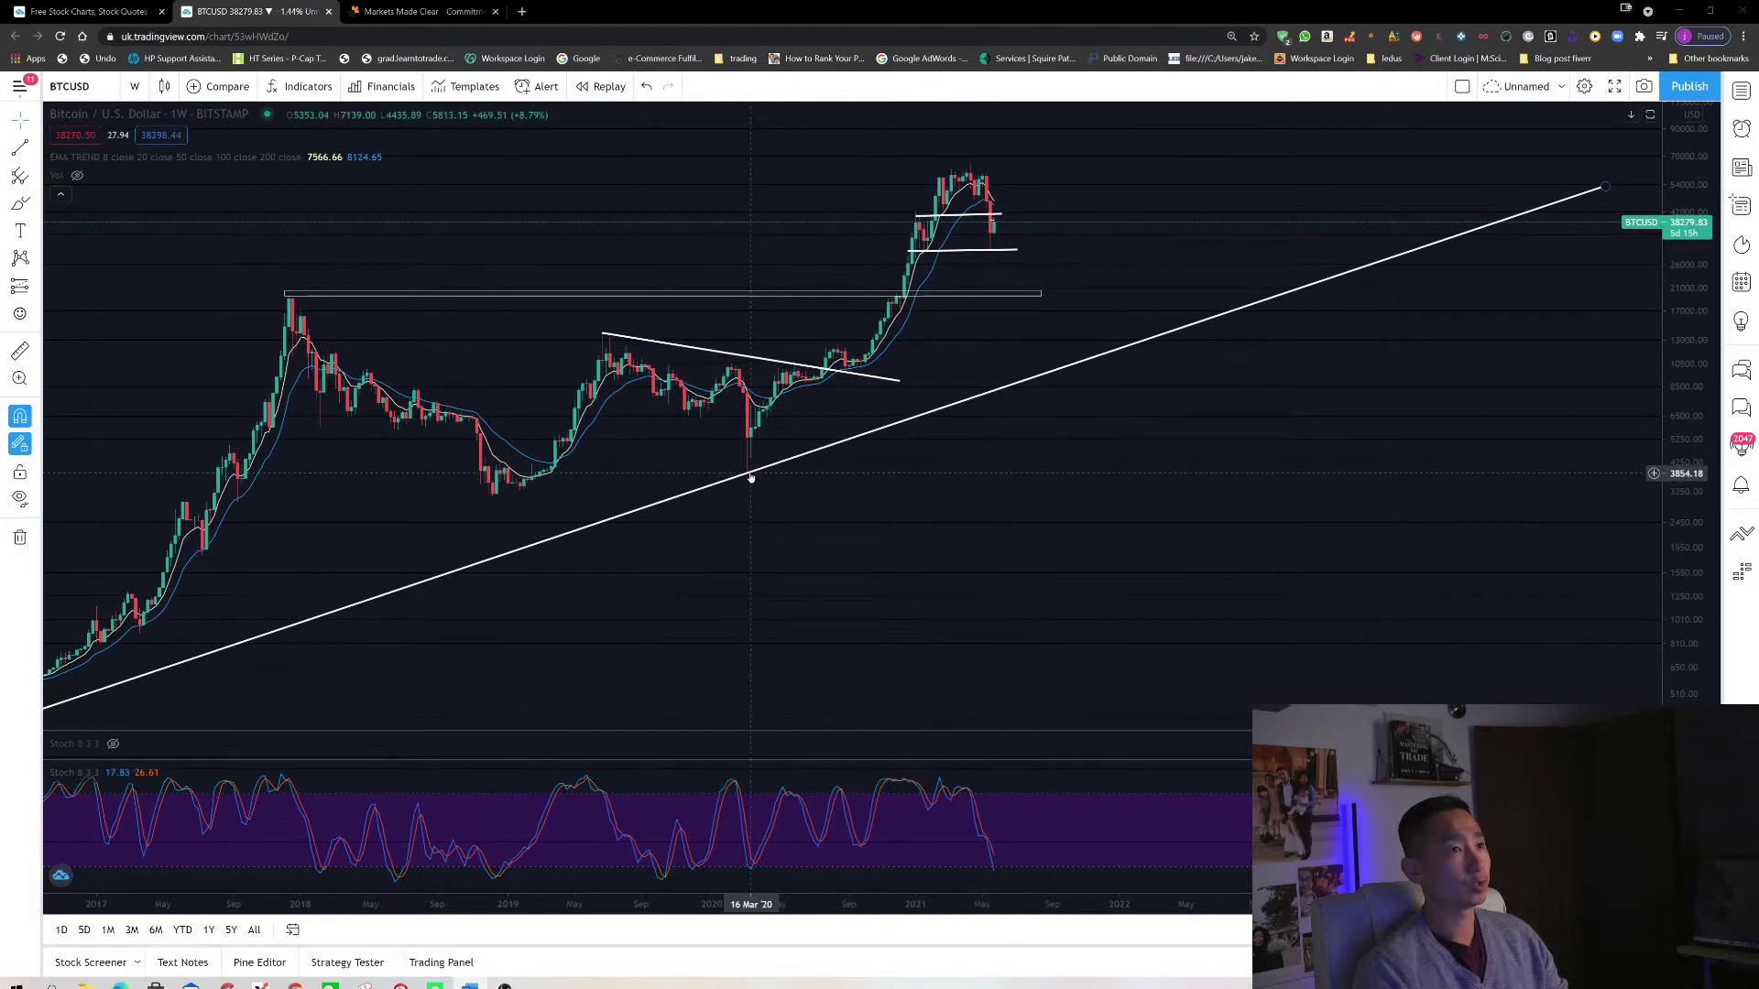
Step: Examine the weekly BTCUSD chart back along the long rising trendline to its starting low in 2015
mouse_move(249, 240)
left_mouse_down()
mouse_move(250, 359)
mouse_move(685, 530)
mouse_move(916, 246)
mouse_move(246, 252)
left_mouse_up()
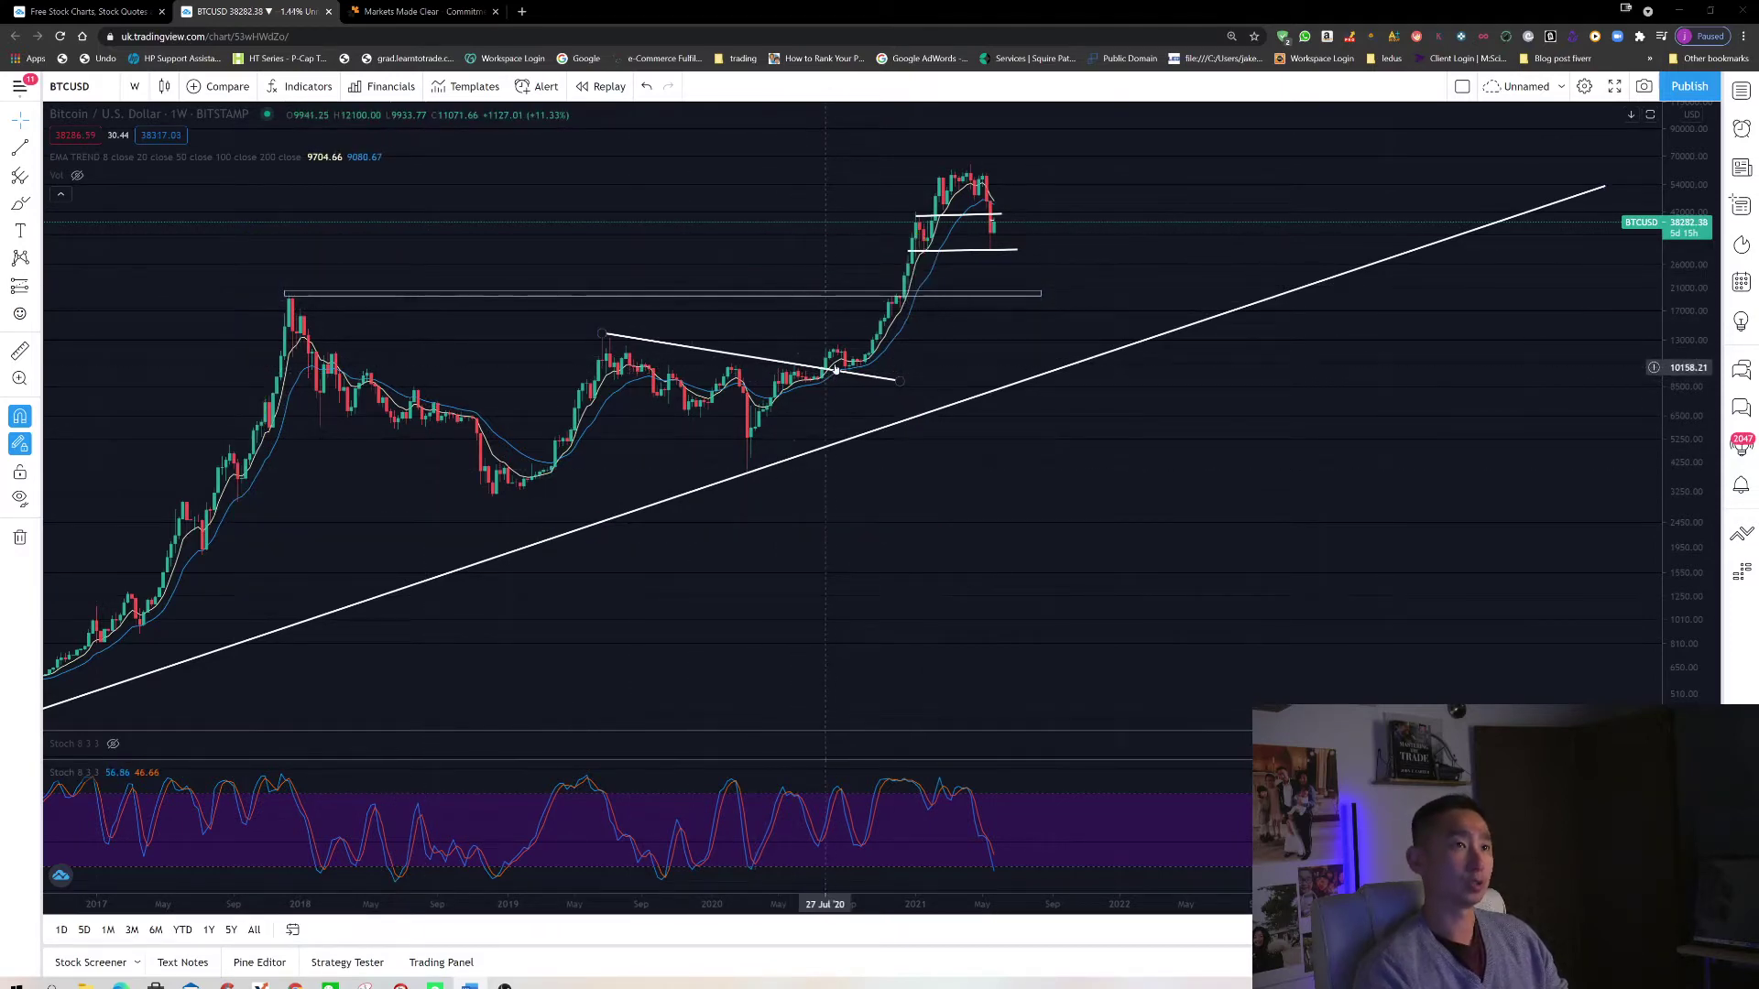
mouse_move(704, 197)
left_mouse_down()
mouse_move(852, 268)
mouse_move(784, 295)
left_mouse_up()
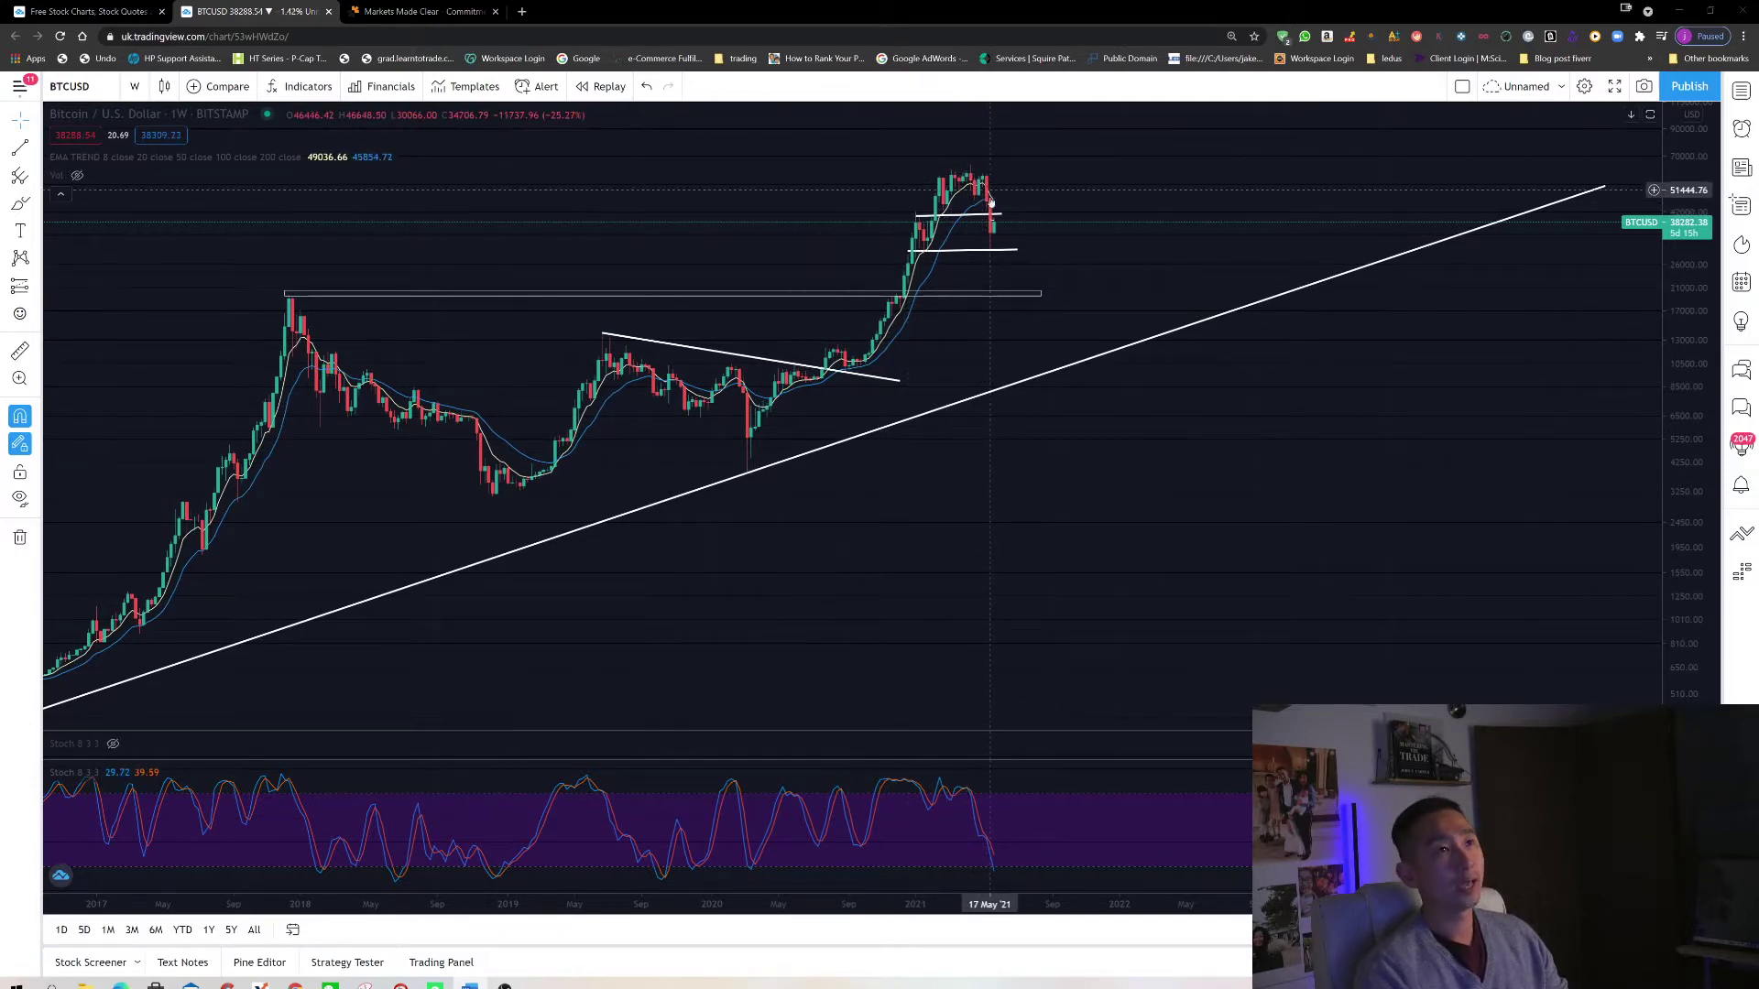
mouse_move(1108, 126)
left_mouse_down()
mouse_move(1022, 189)
mouse_move(1033, 142)
left_mouse_up()
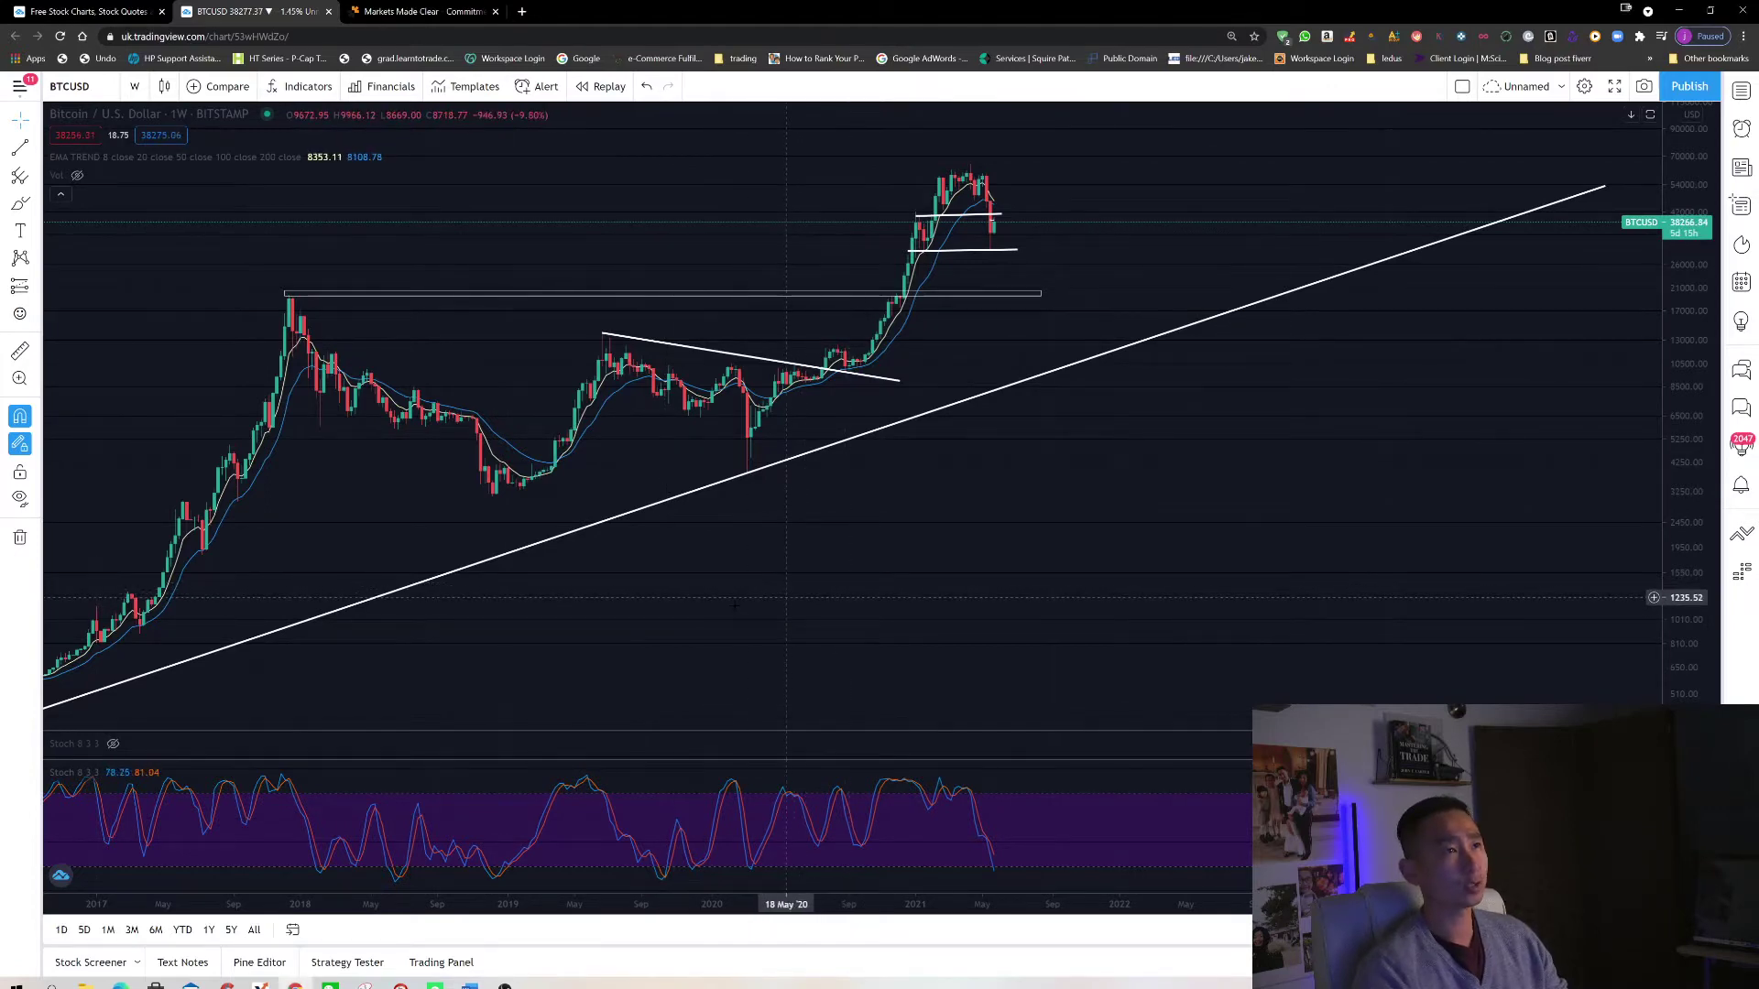
left_click_drag(733, 608, 1217, 579)
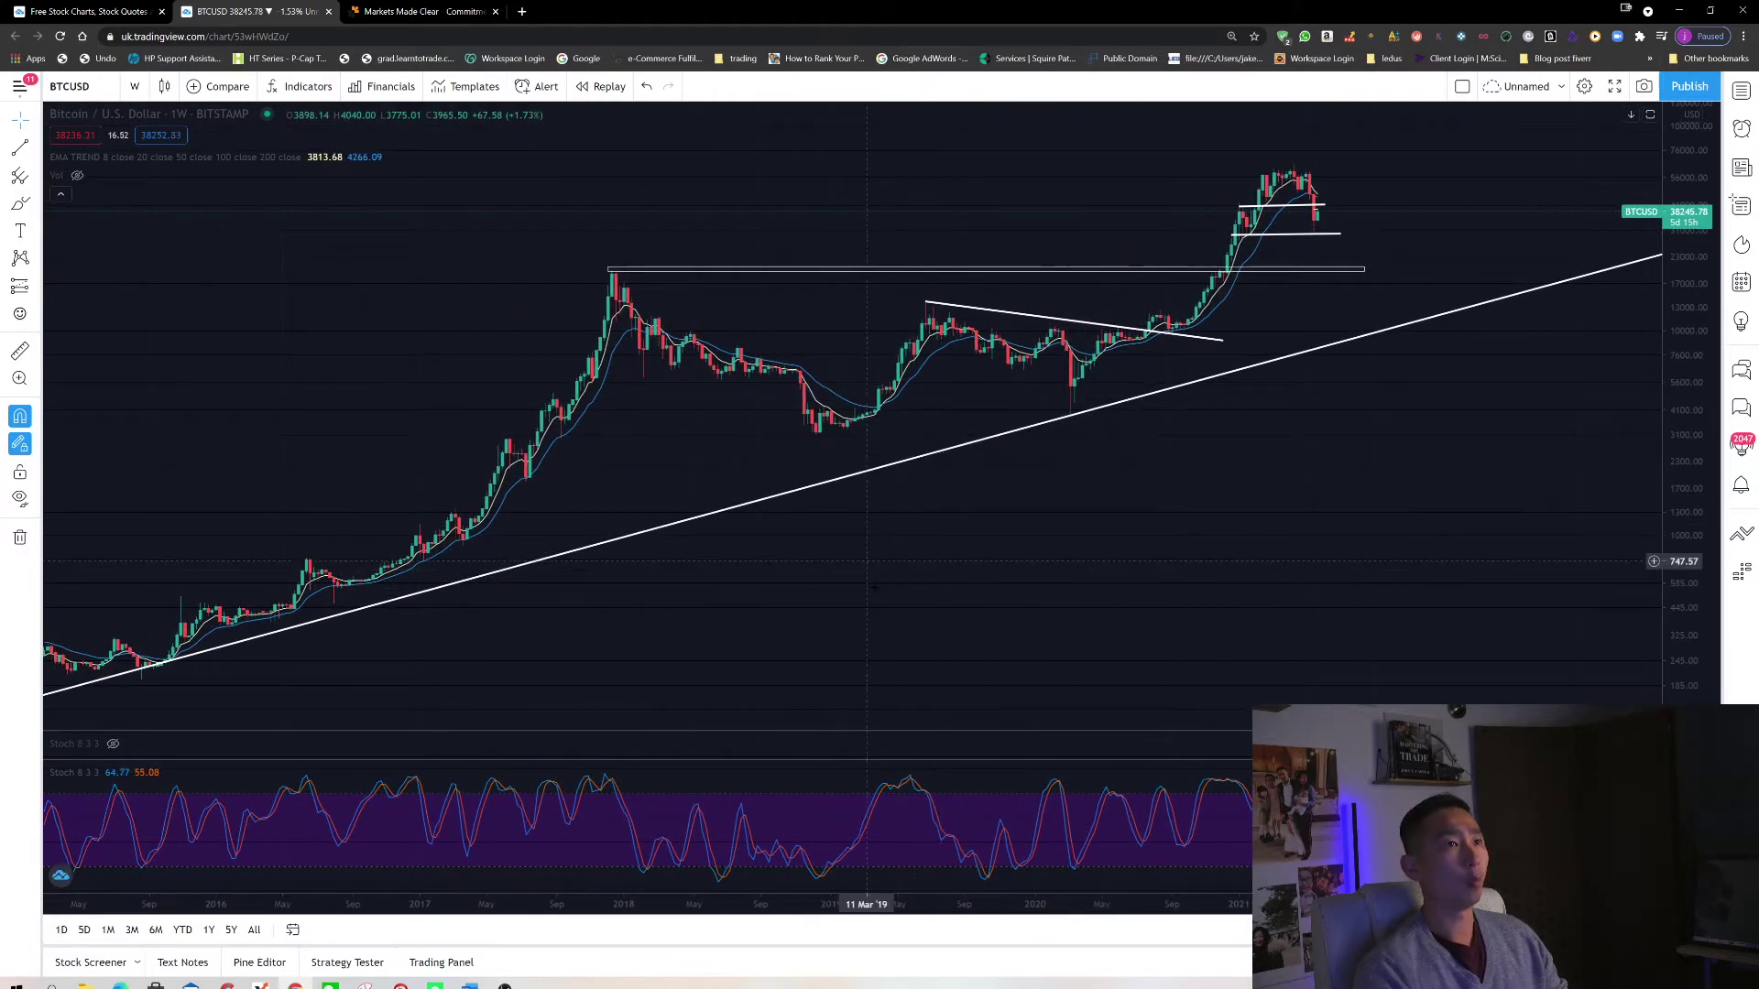
left_click_drag(886, 587, 1246, 587)
left_click_drag(813, 622, 1058, 615)
mouse_move(568, 673)
left_mouse_down()
mouse_move(444, 602)
mouse_move(448, 651)
left_mouse_up()
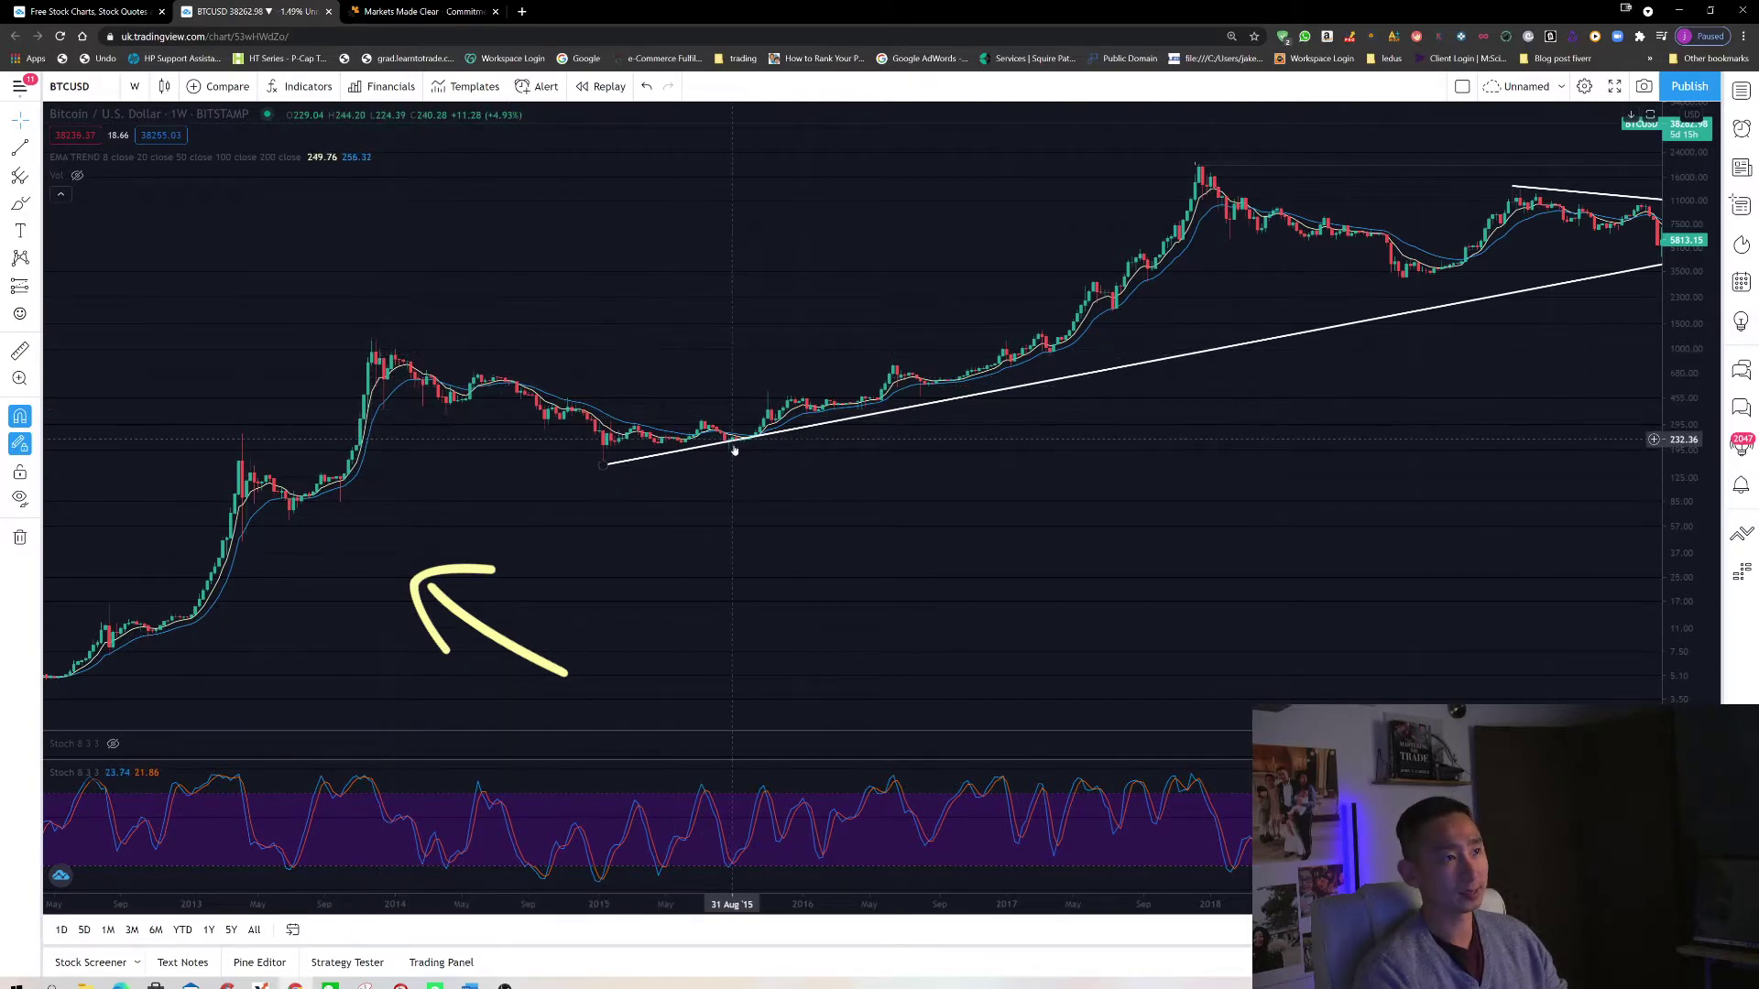
mouse_move(661, 410)
left_mouse_down()
mouse_move(733, 486)
mouse_move(806, 412)
left_mouse_up()
mouse_move(733, 211)
left_mouse_down()
mouse_move(907, 245)
mouse_move(838, 286)
left_mouse_up()
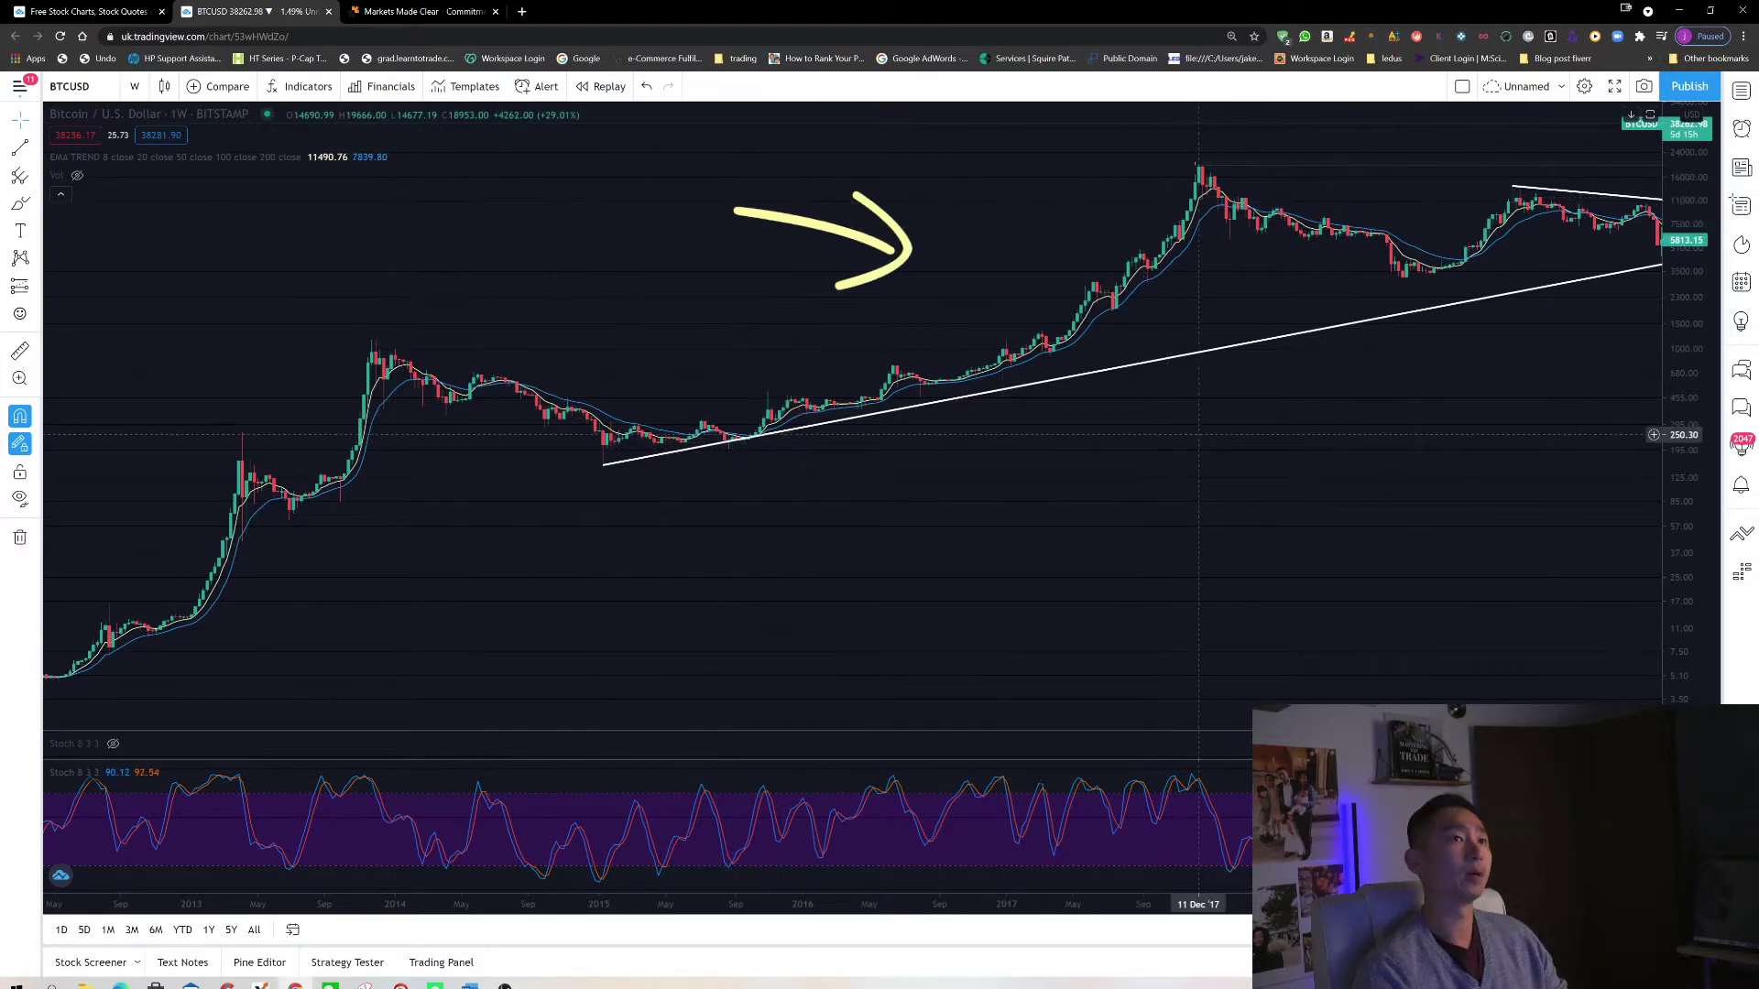
Step: Review the weekly BTCUSD price action from the 2017 peak forward to the 2021 pullback and its support lines
left_click_drag(1102, 550, 965, 551)
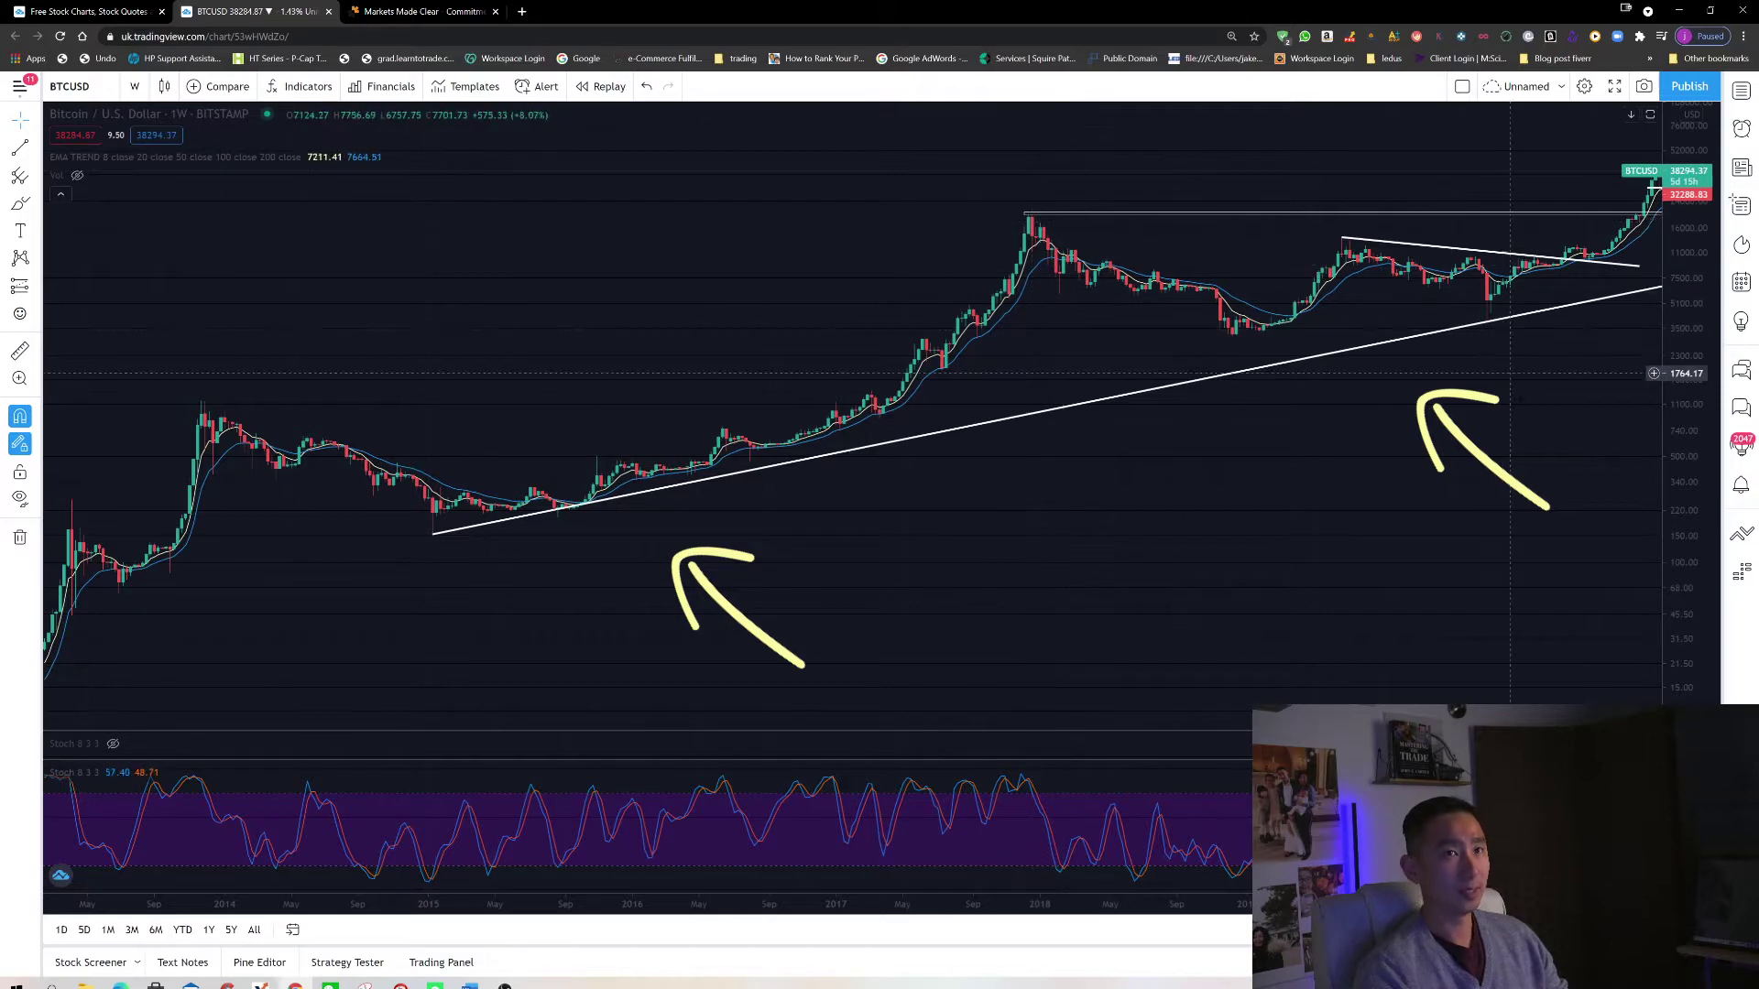
scroll(1388, 414, "right", 3)
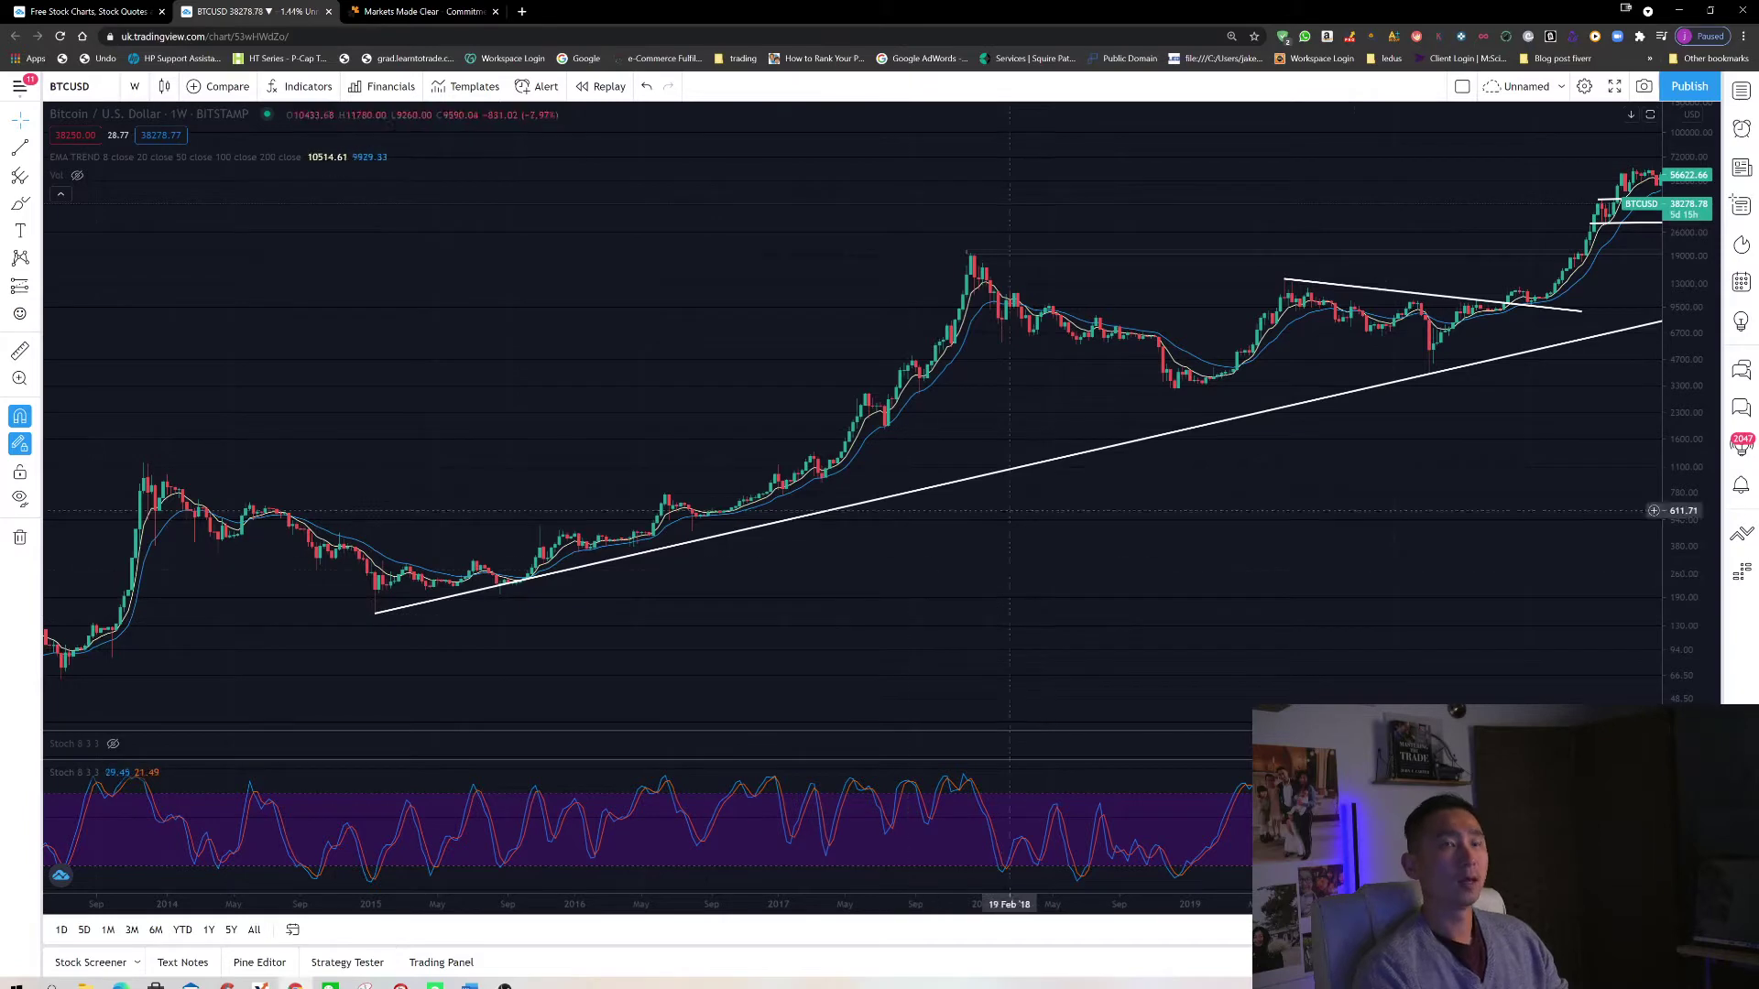
left_click_drag(1217, 605, 1123, 560)
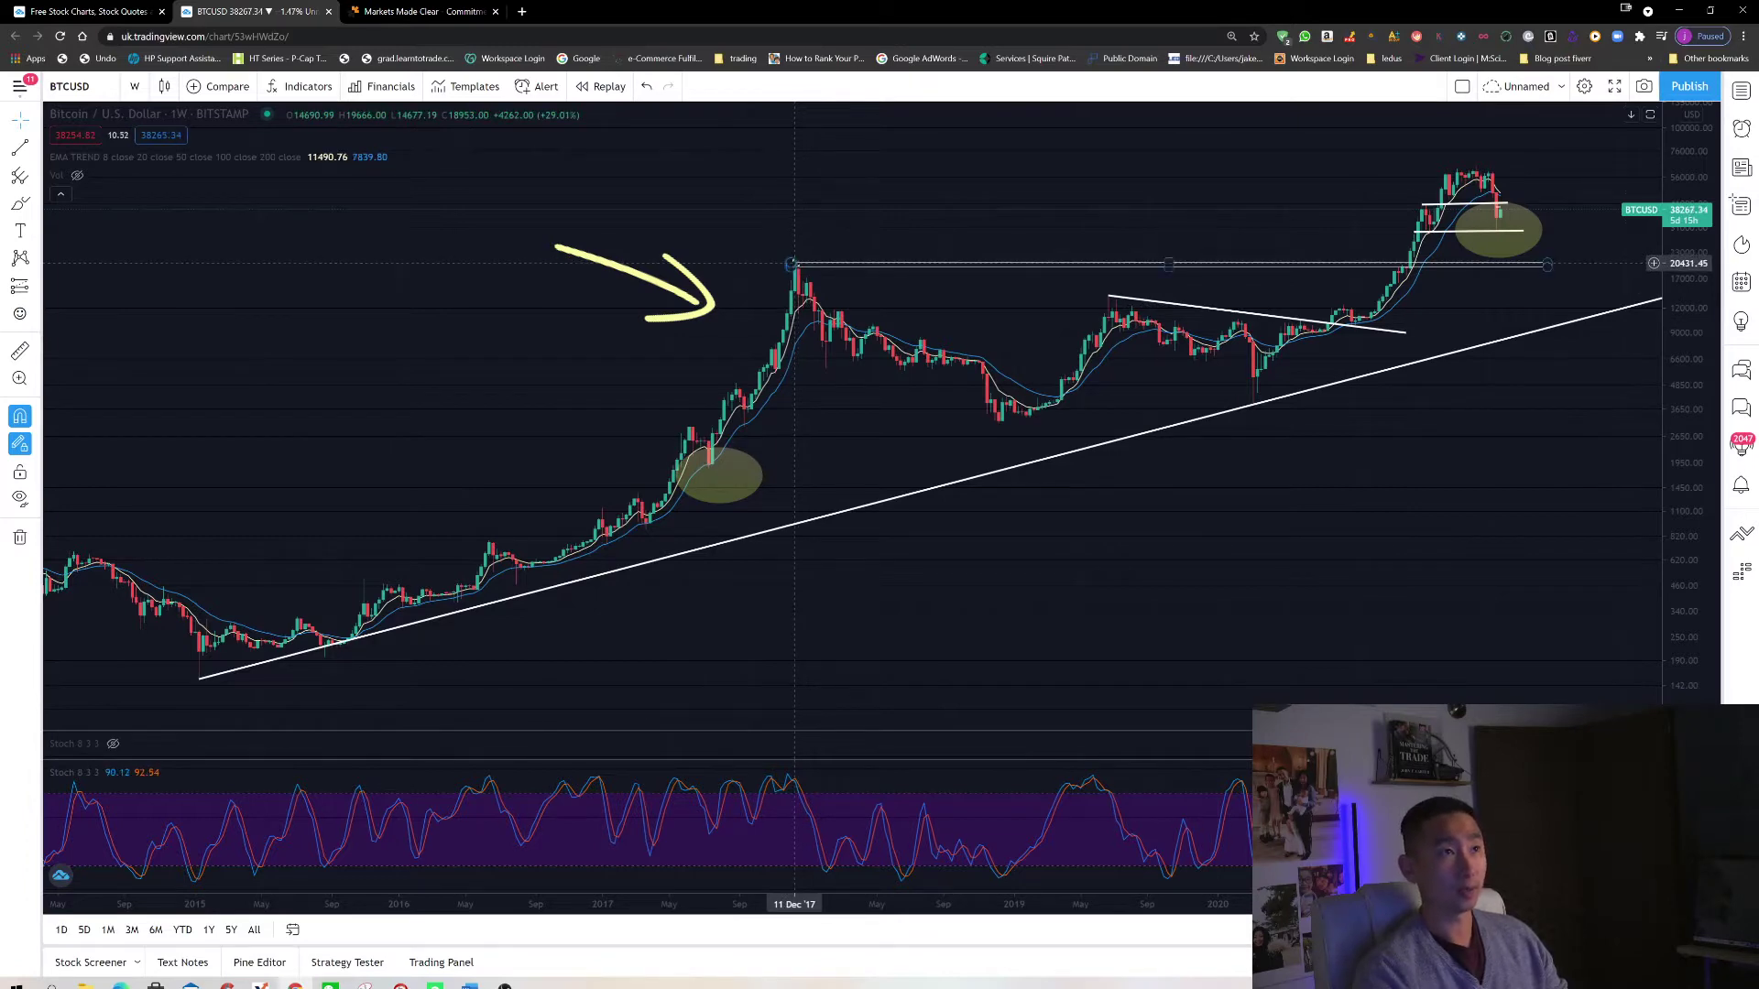
left_click_drag(1342, 306, 1321, 306)
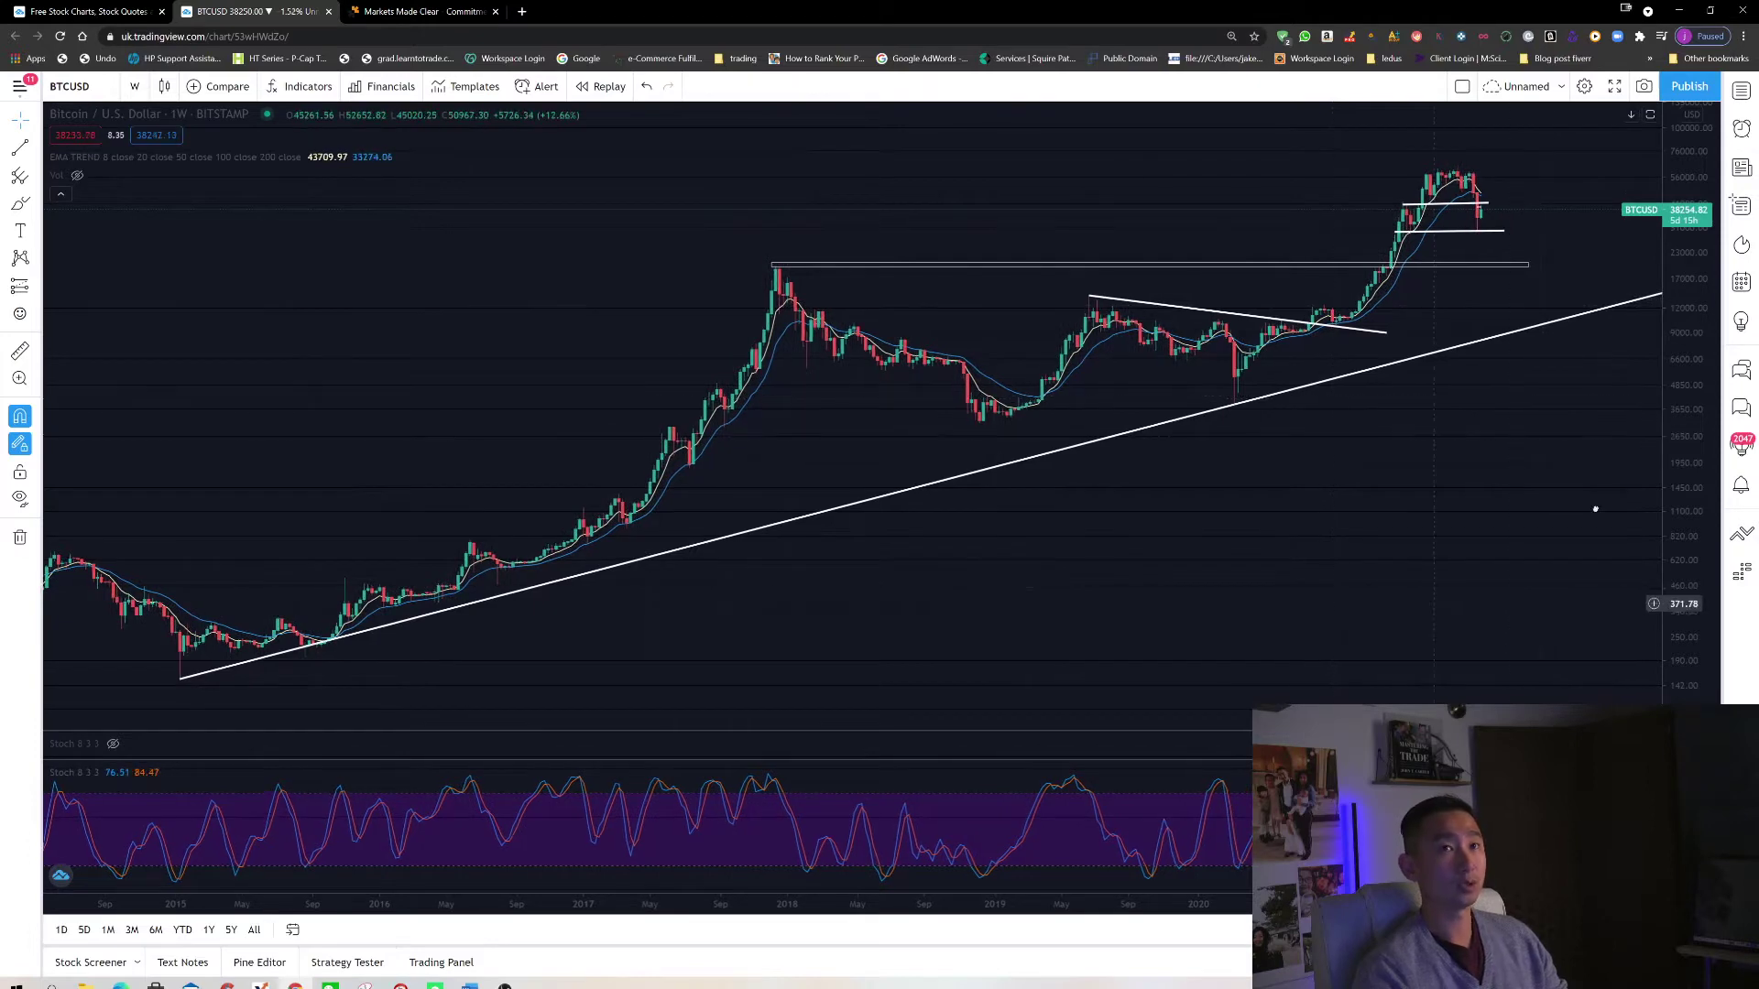
left_click_drag(1695, 383, 1695, 403)
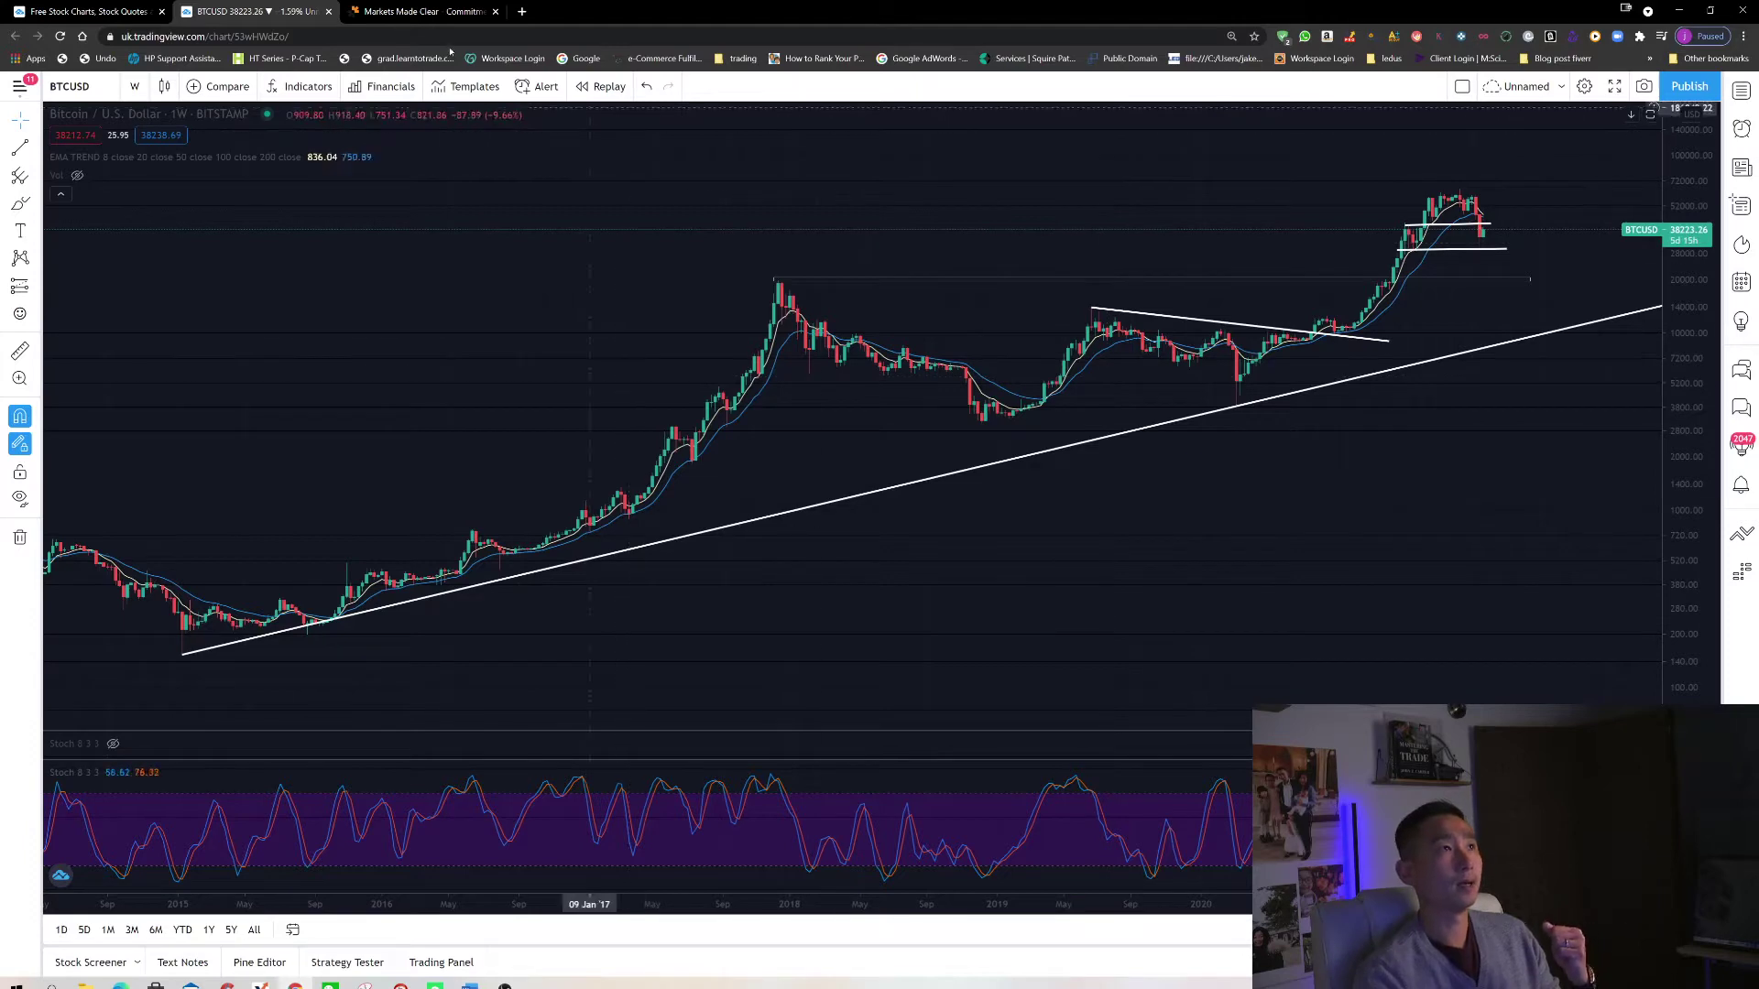
Step: Switch to the Markets Made Clear website and go to its member area through the login
left_click(422, 13)
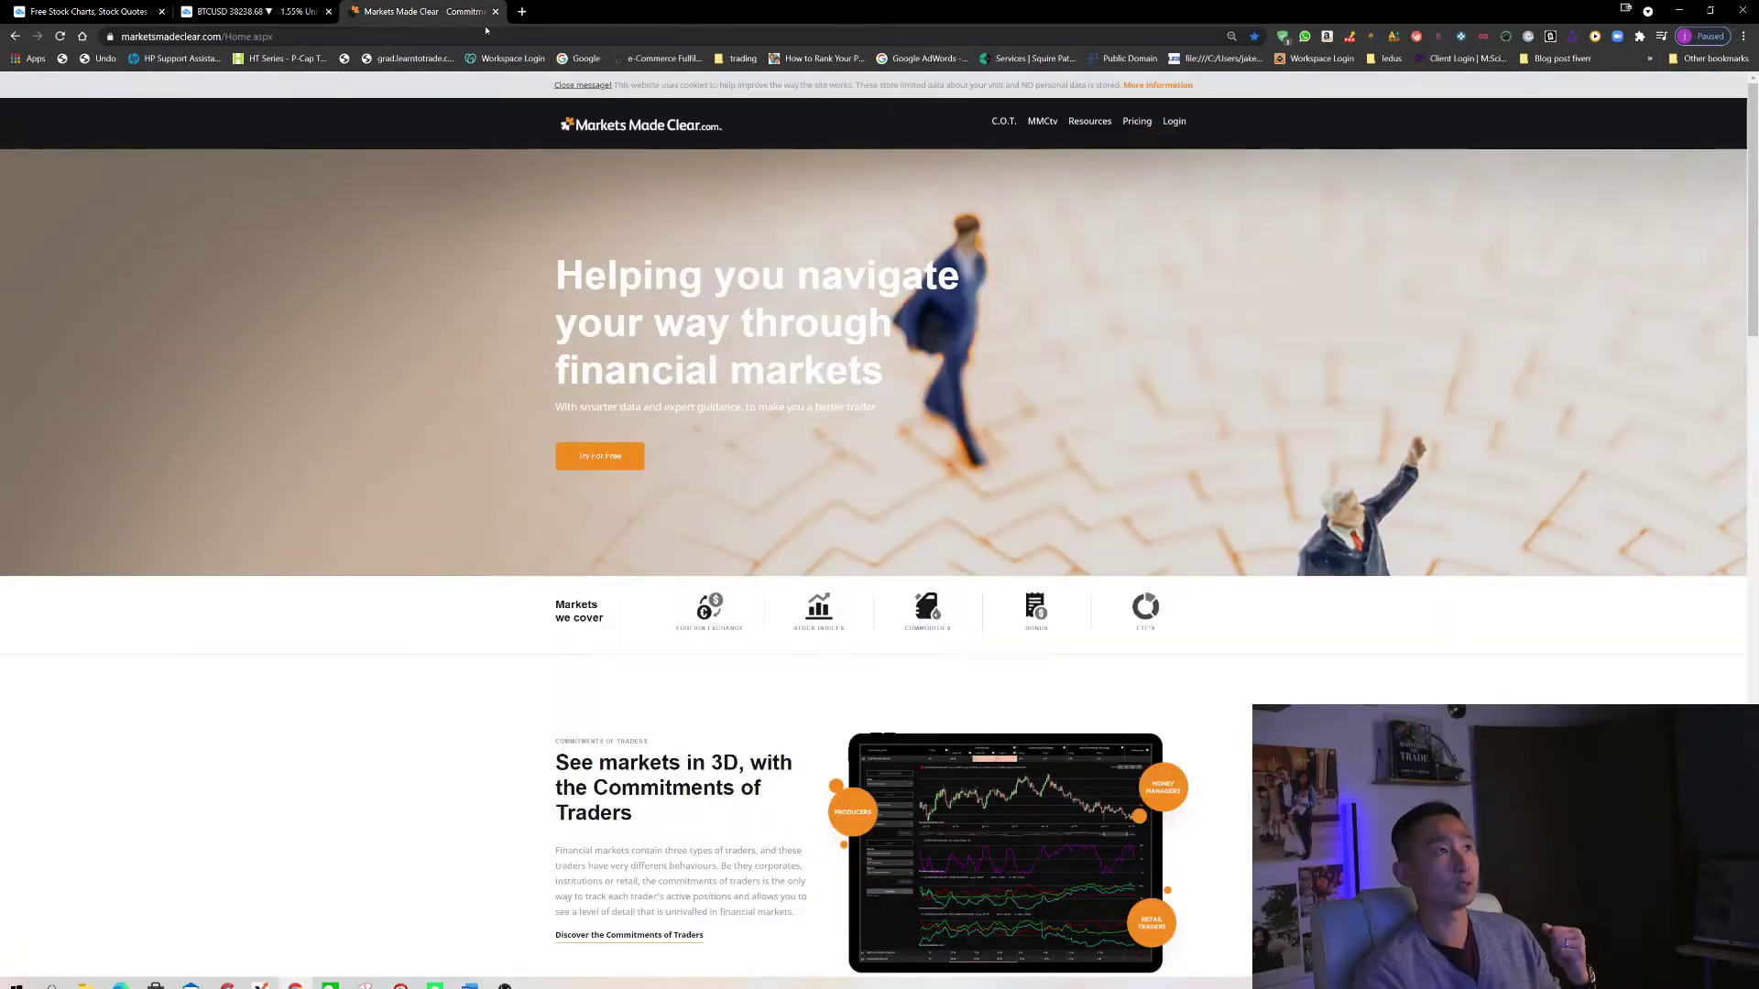
left_click(1174, 121)
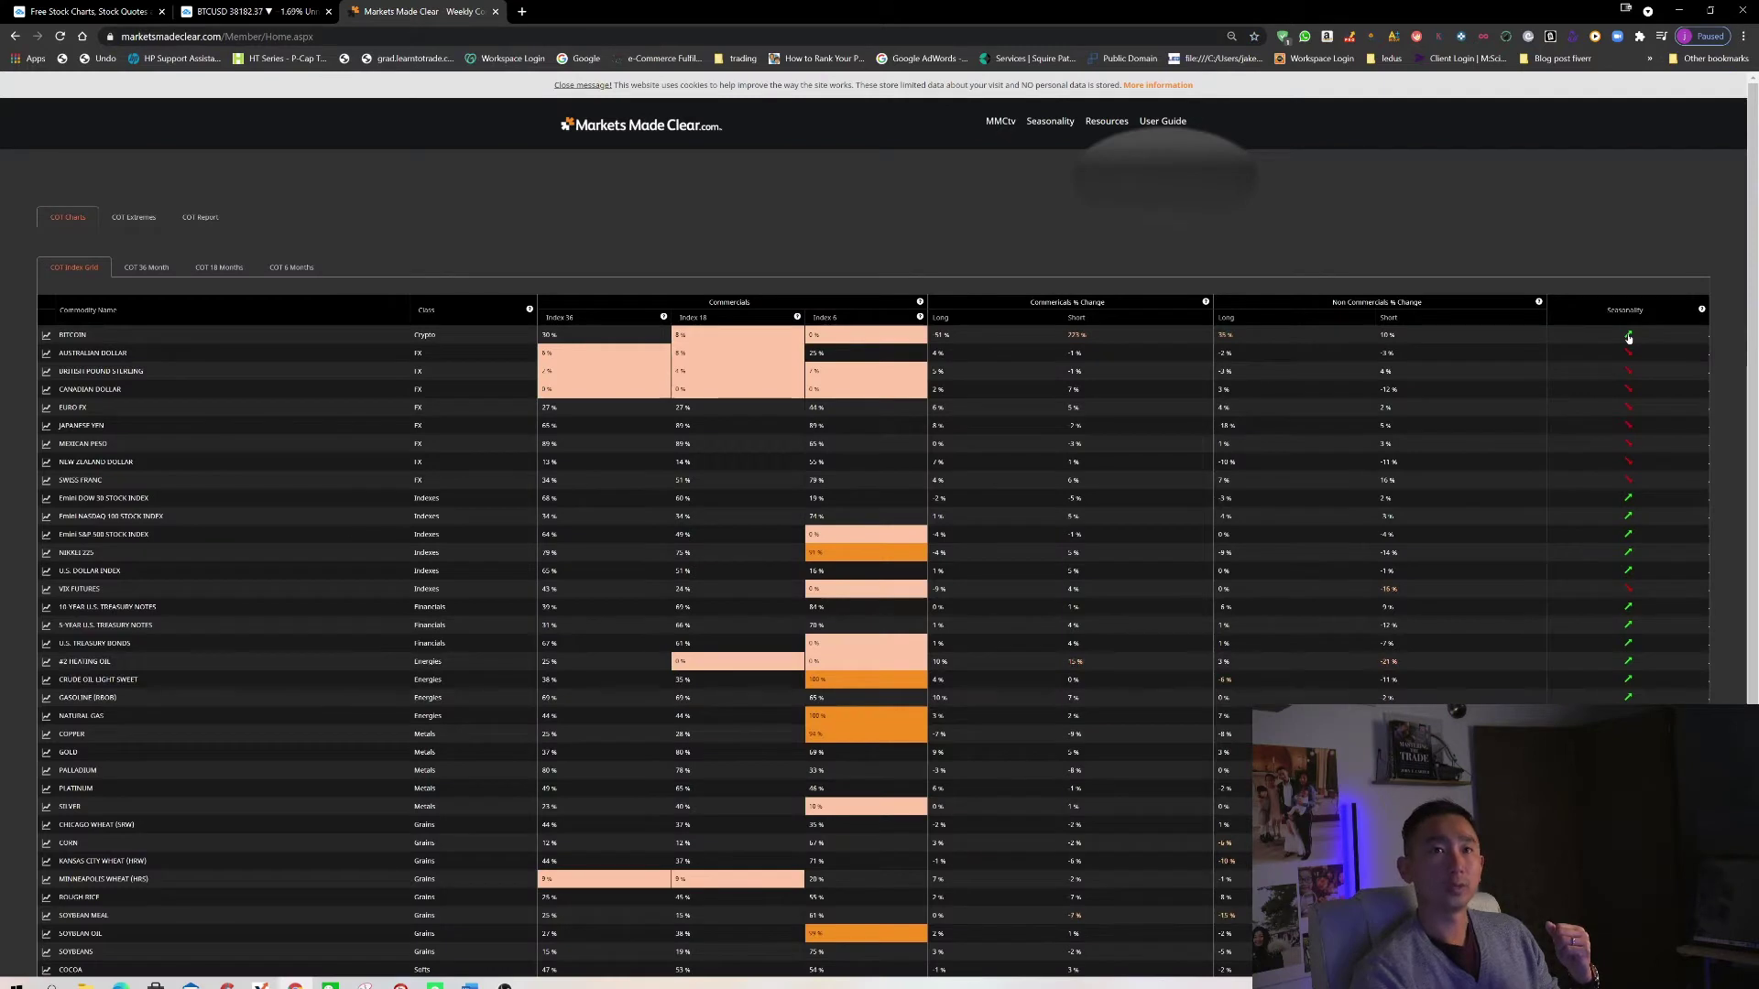
Step: View Bitcoin's seasonality chart, close it, and expand Bitcoin's Commitments of Traders charts
left_click(1628, 337)
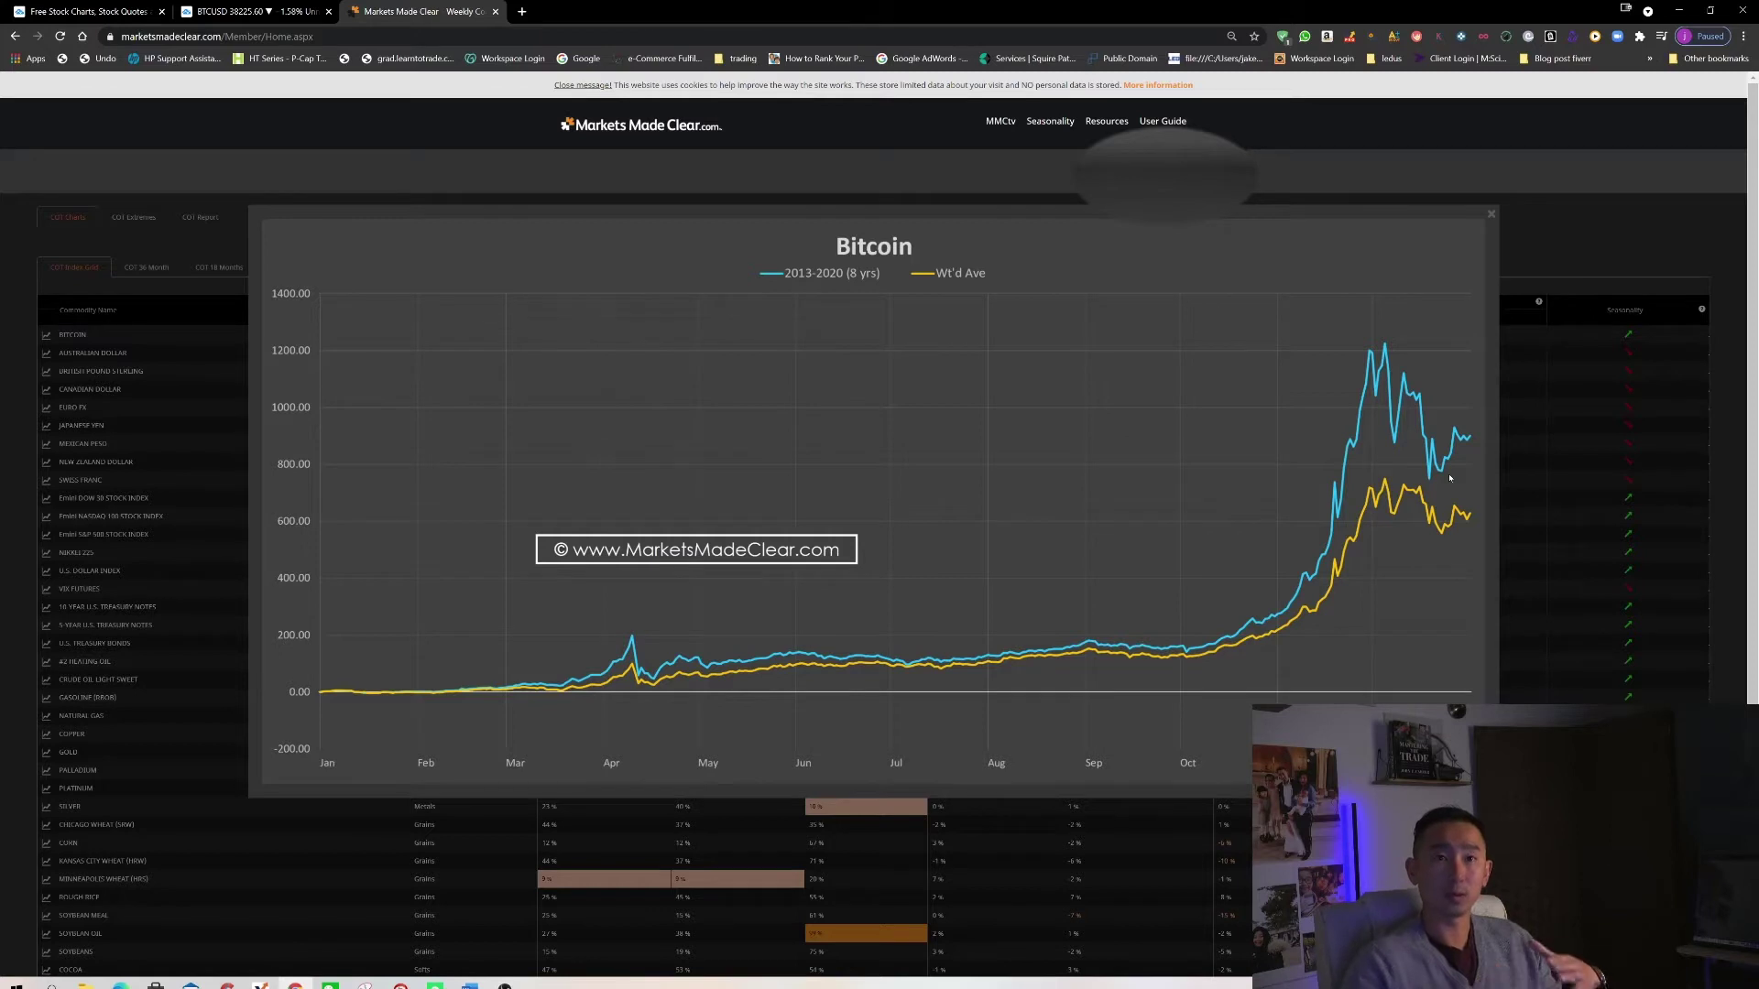
left_click(1491, 214)
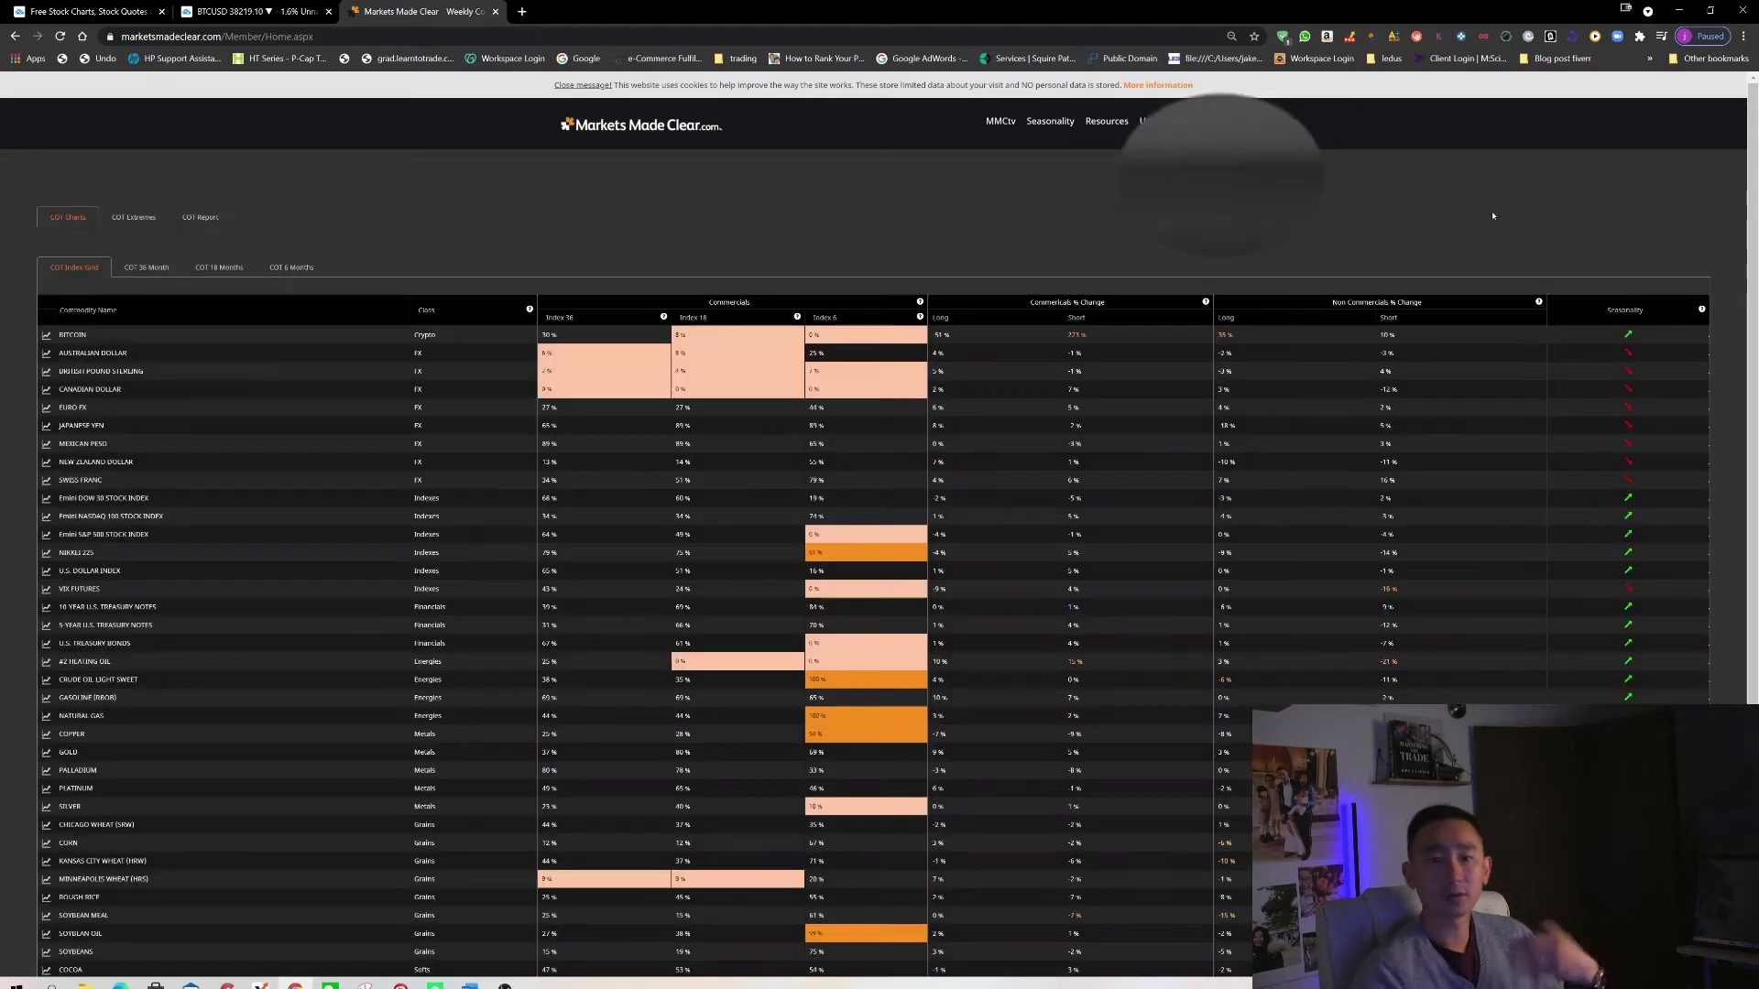
left_click(44, 339)
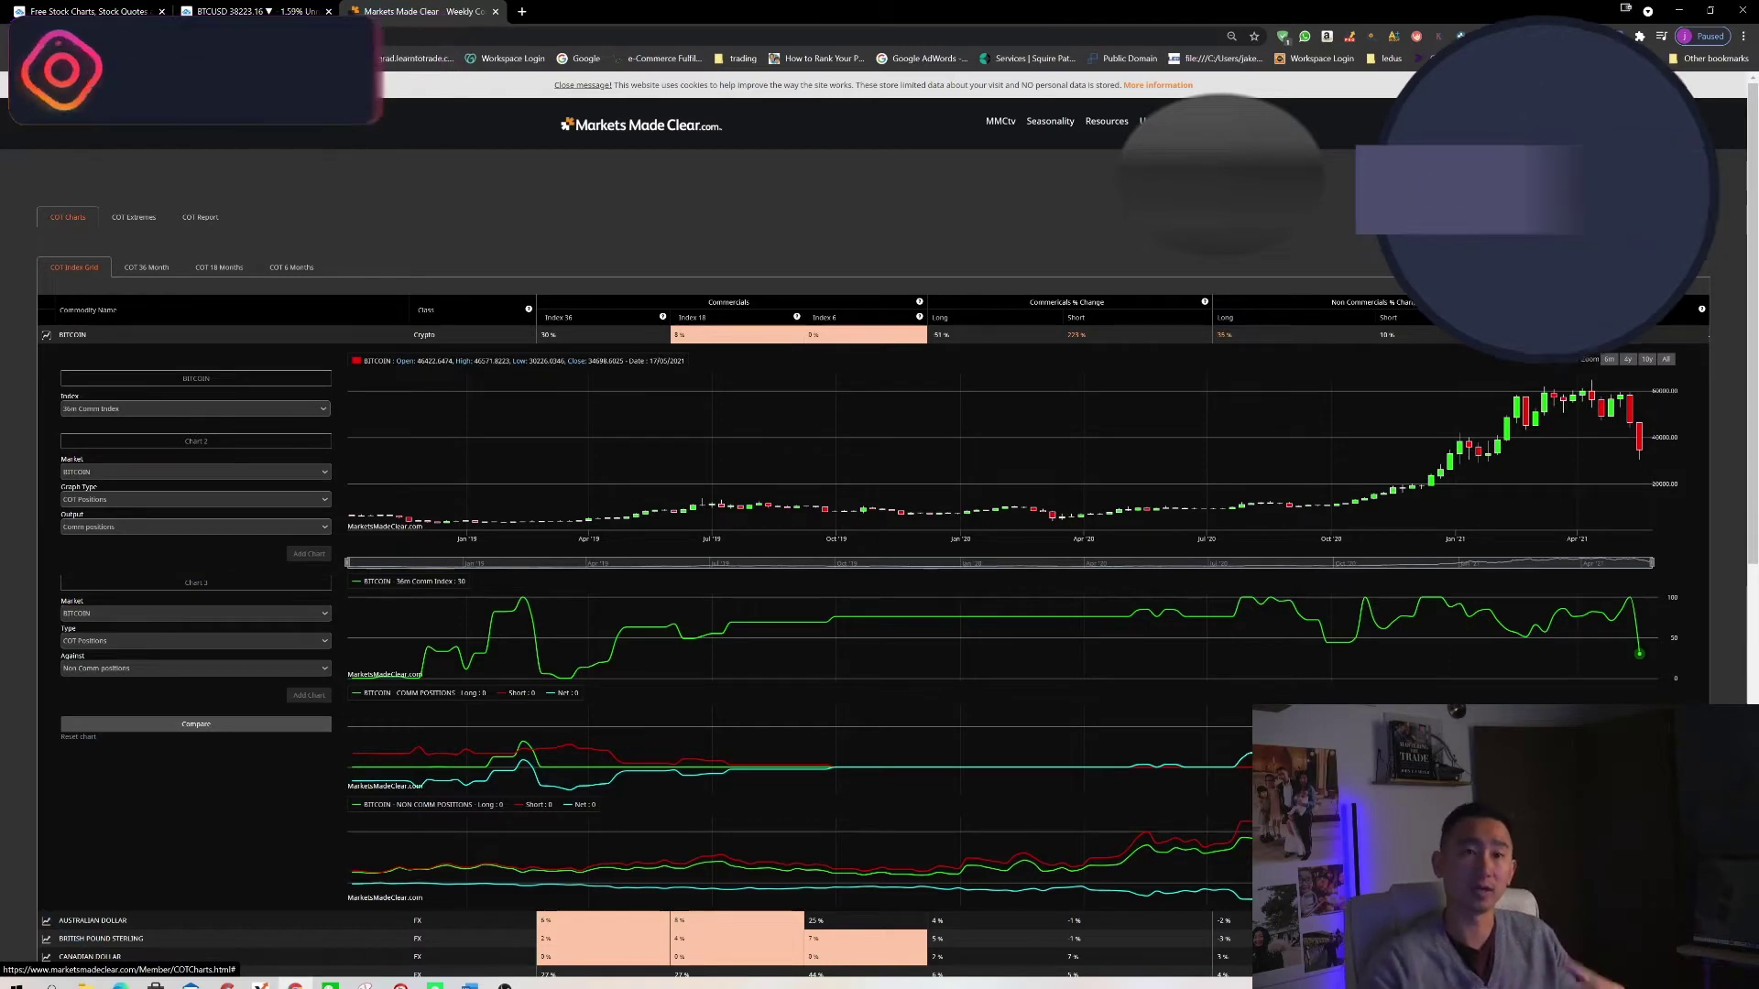
Step: Return to the BTCUSD chart in TradingView, set its interval to 1 day and auto-fit the price scale
key("ctrl+shift+Tab")
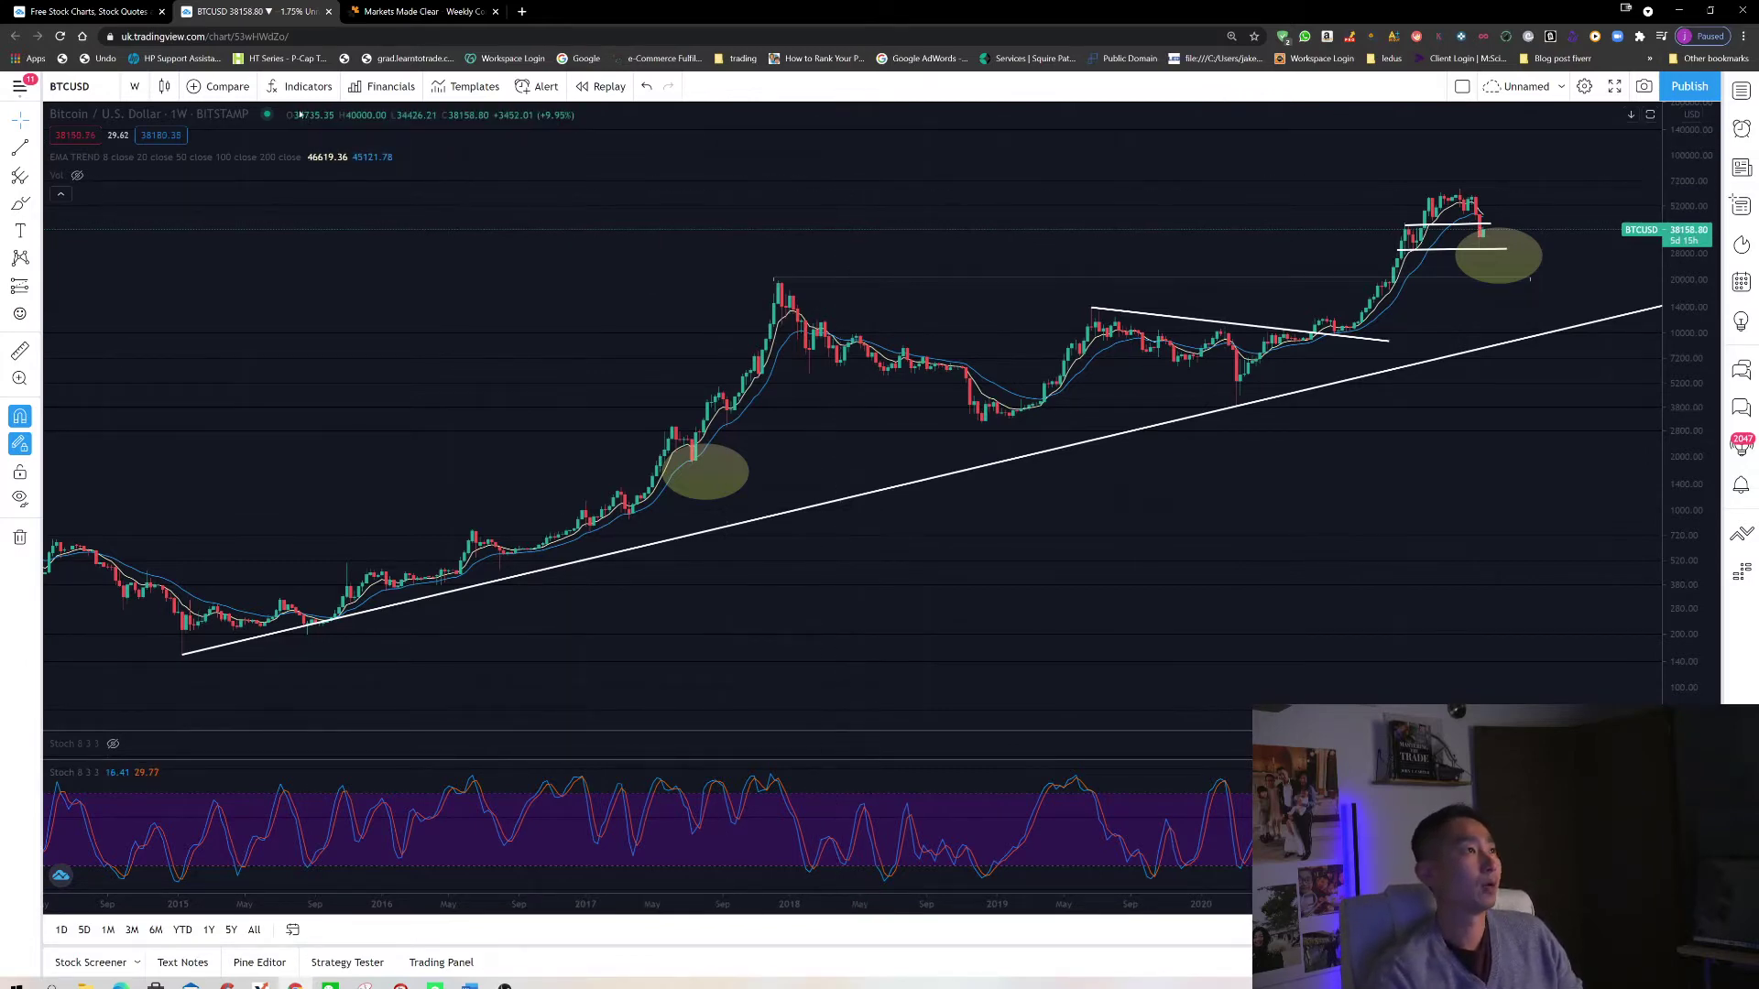
left_click(134, 92)
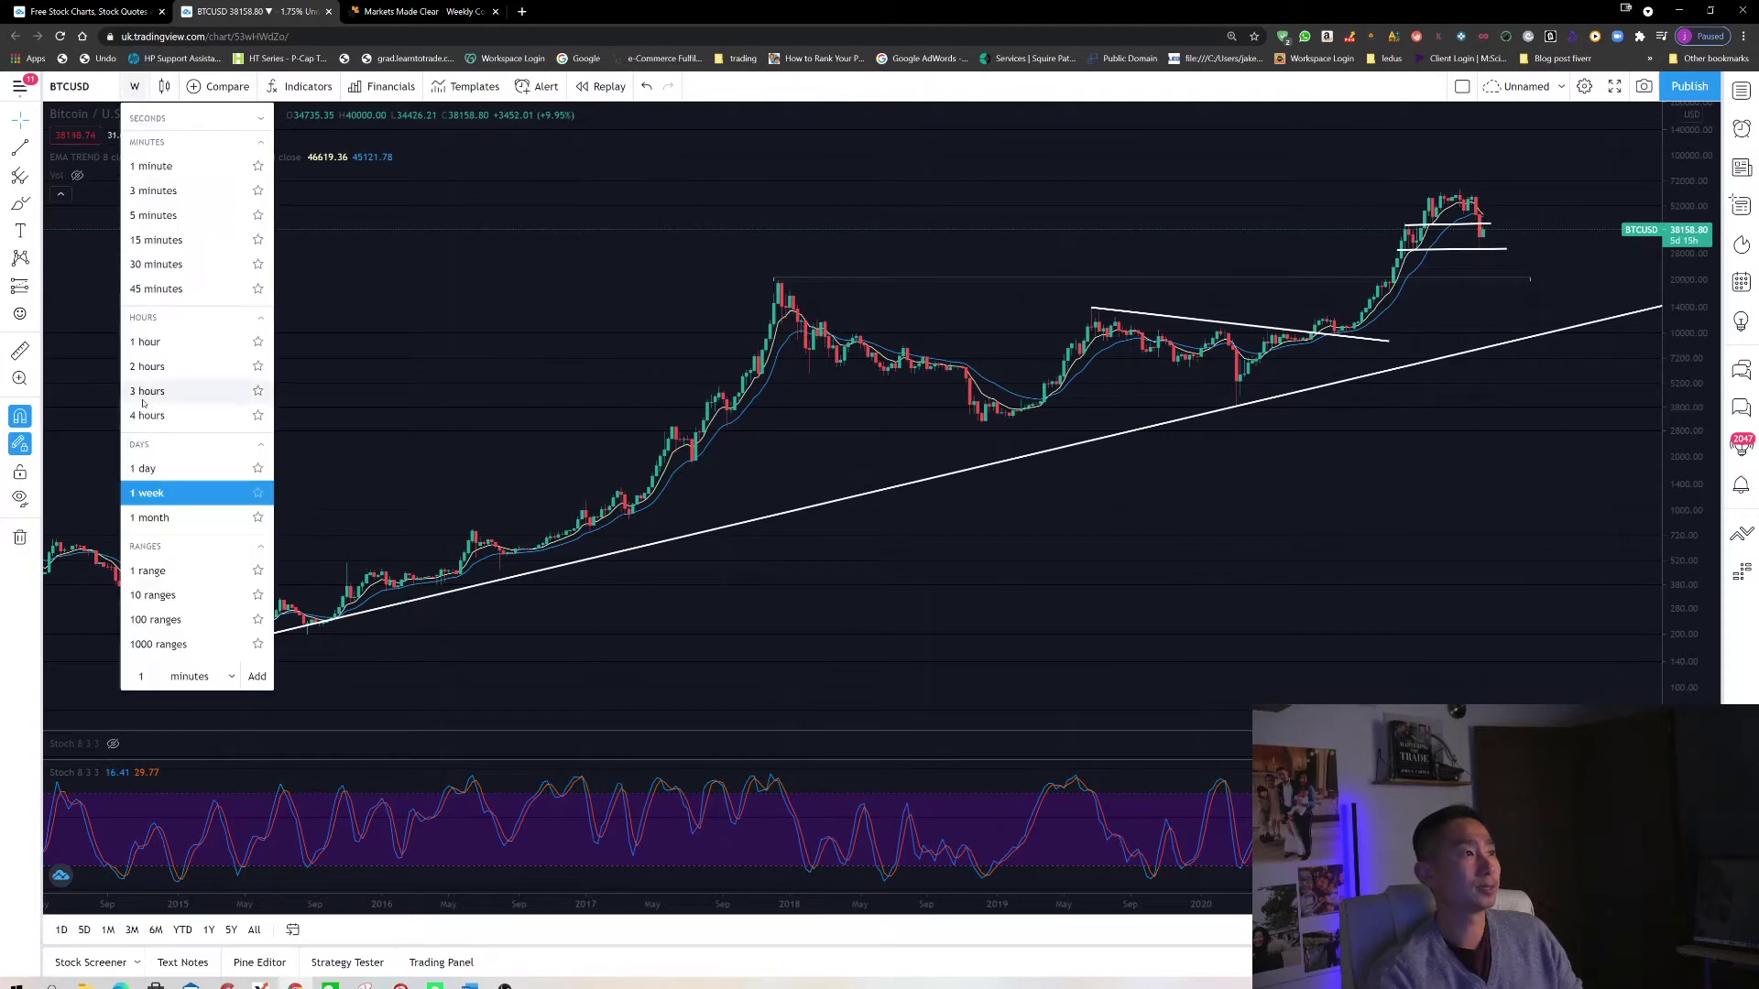
left_click(147, 469)
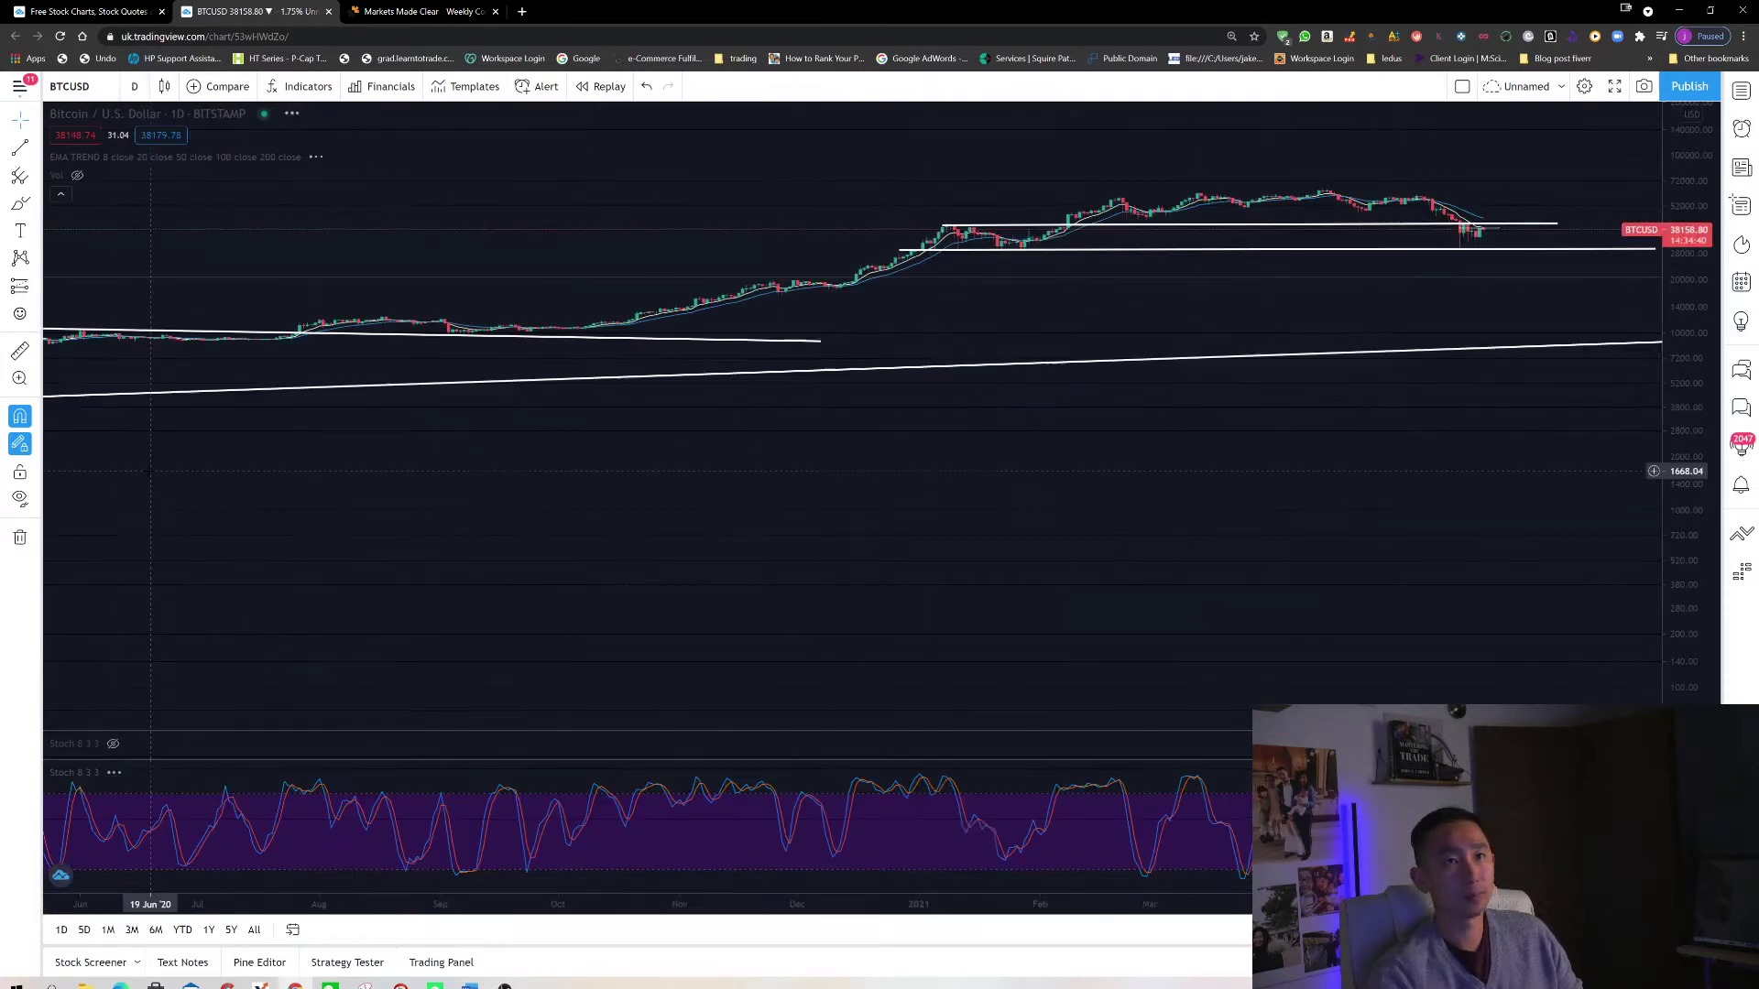
double_click(1680, 299)
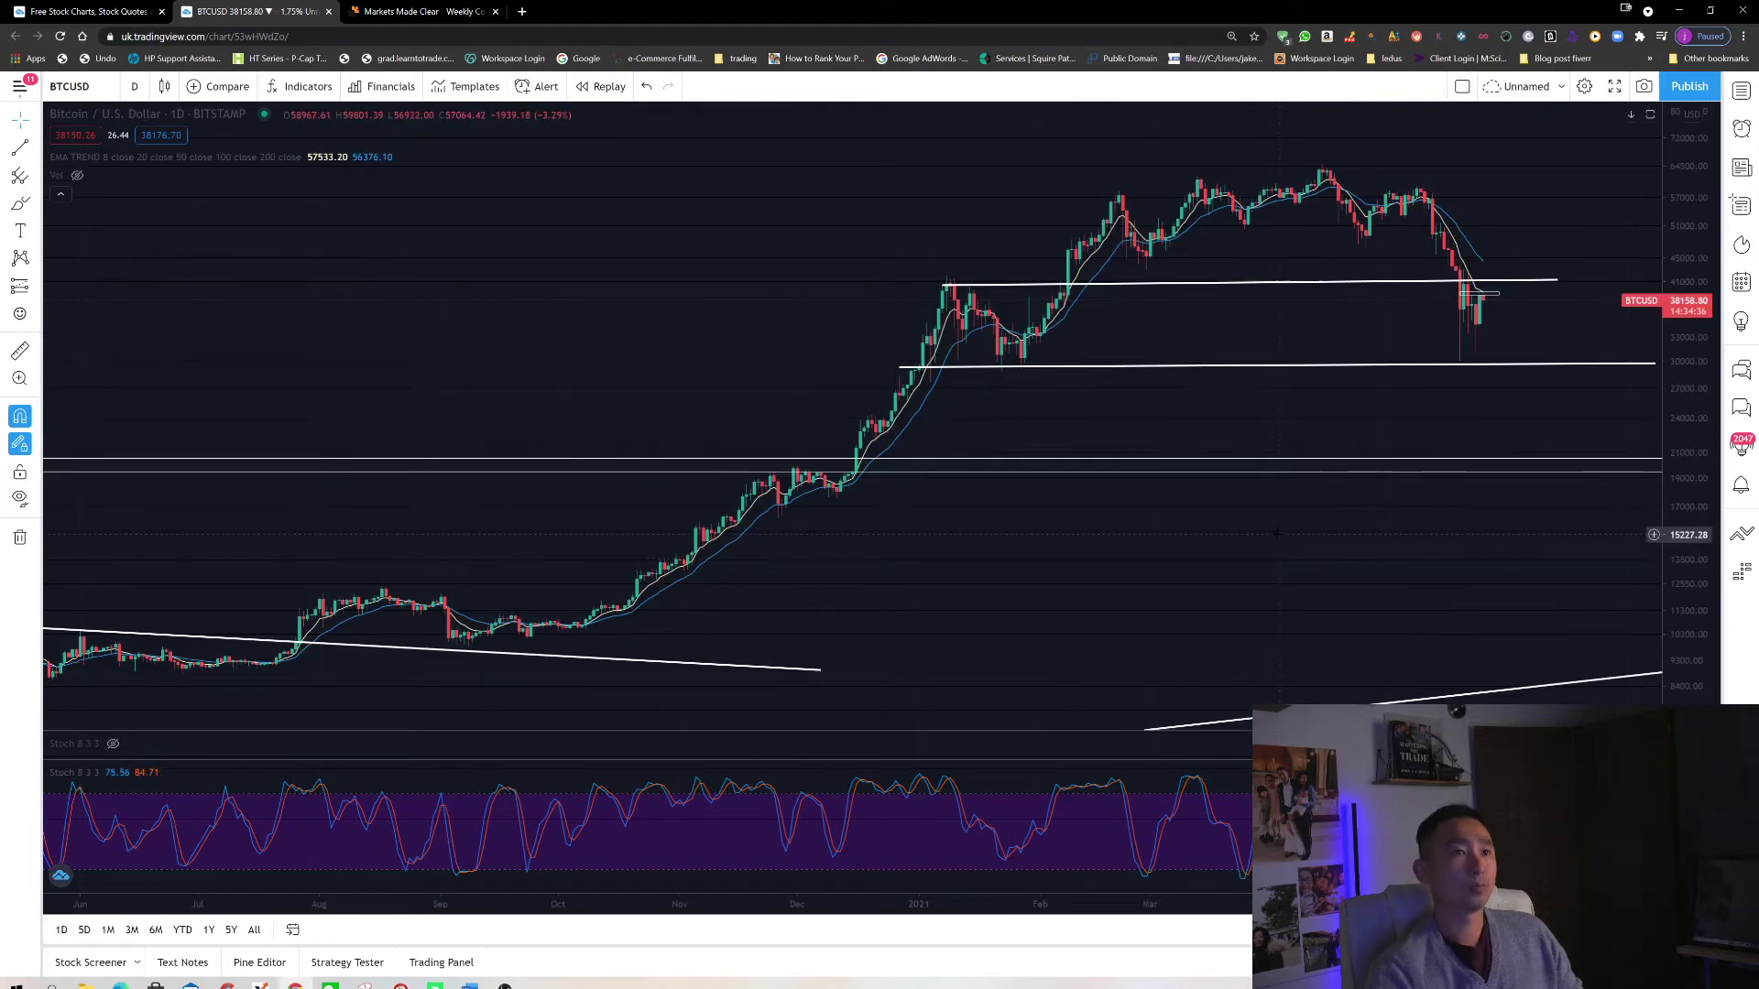
scroll(1278, 534, "up", 2)
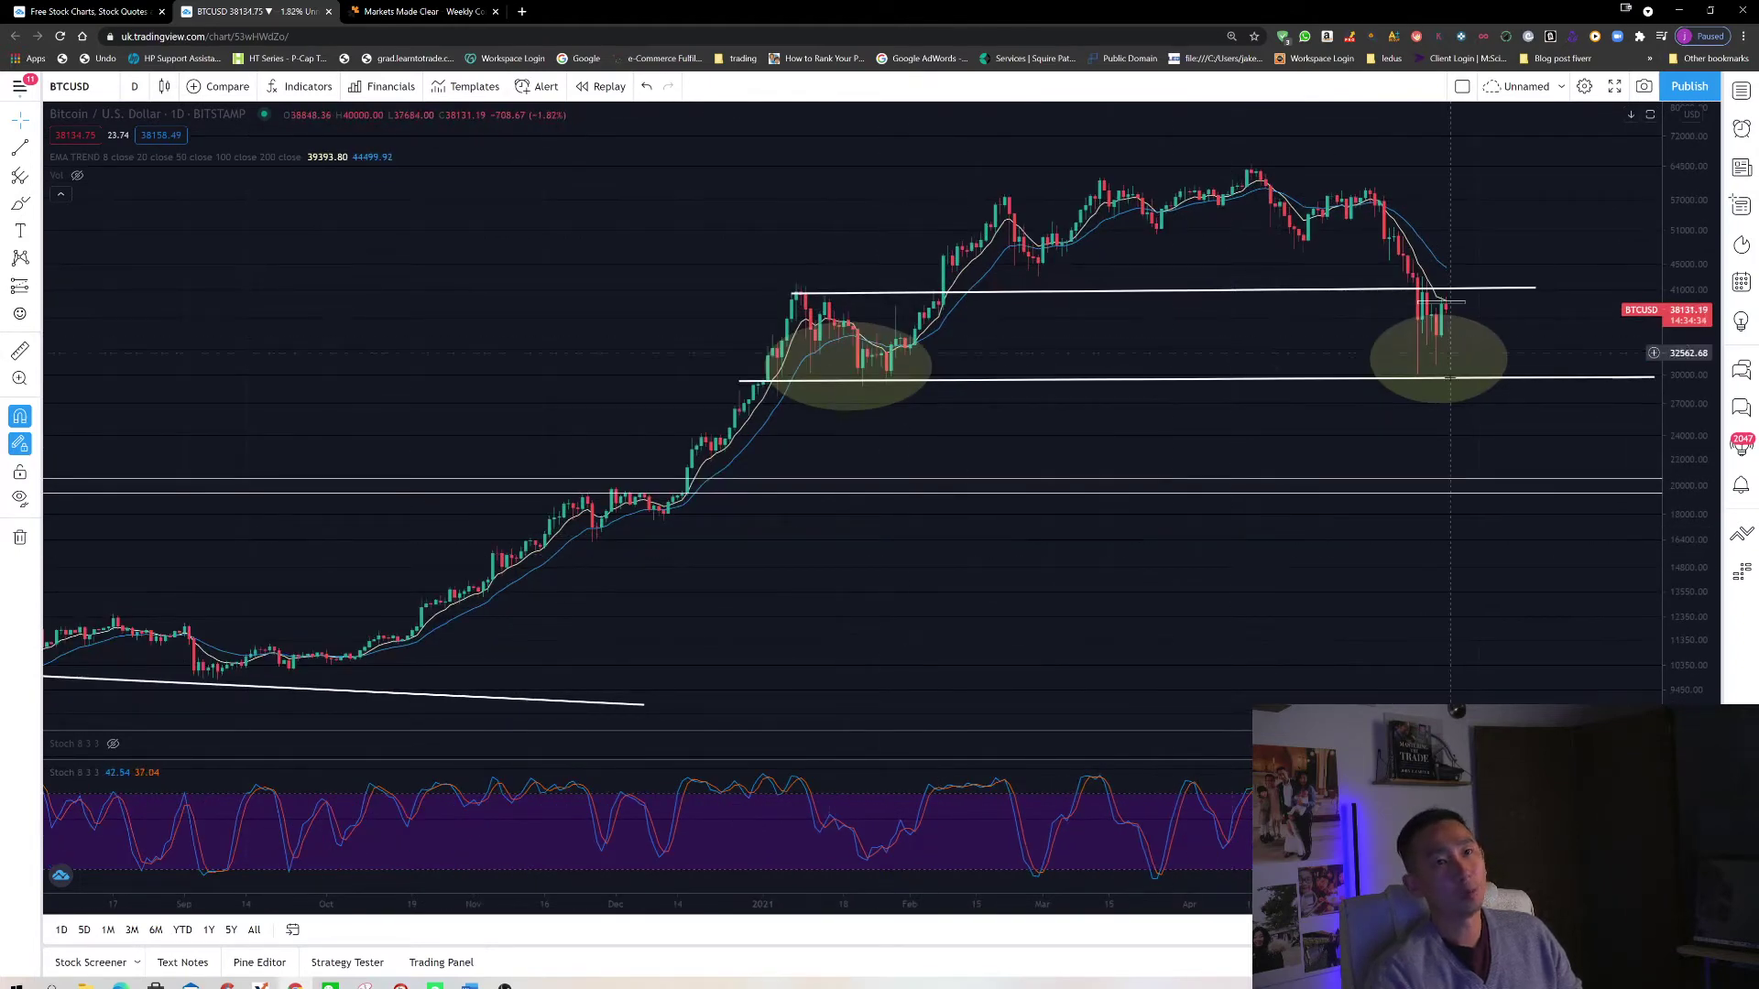
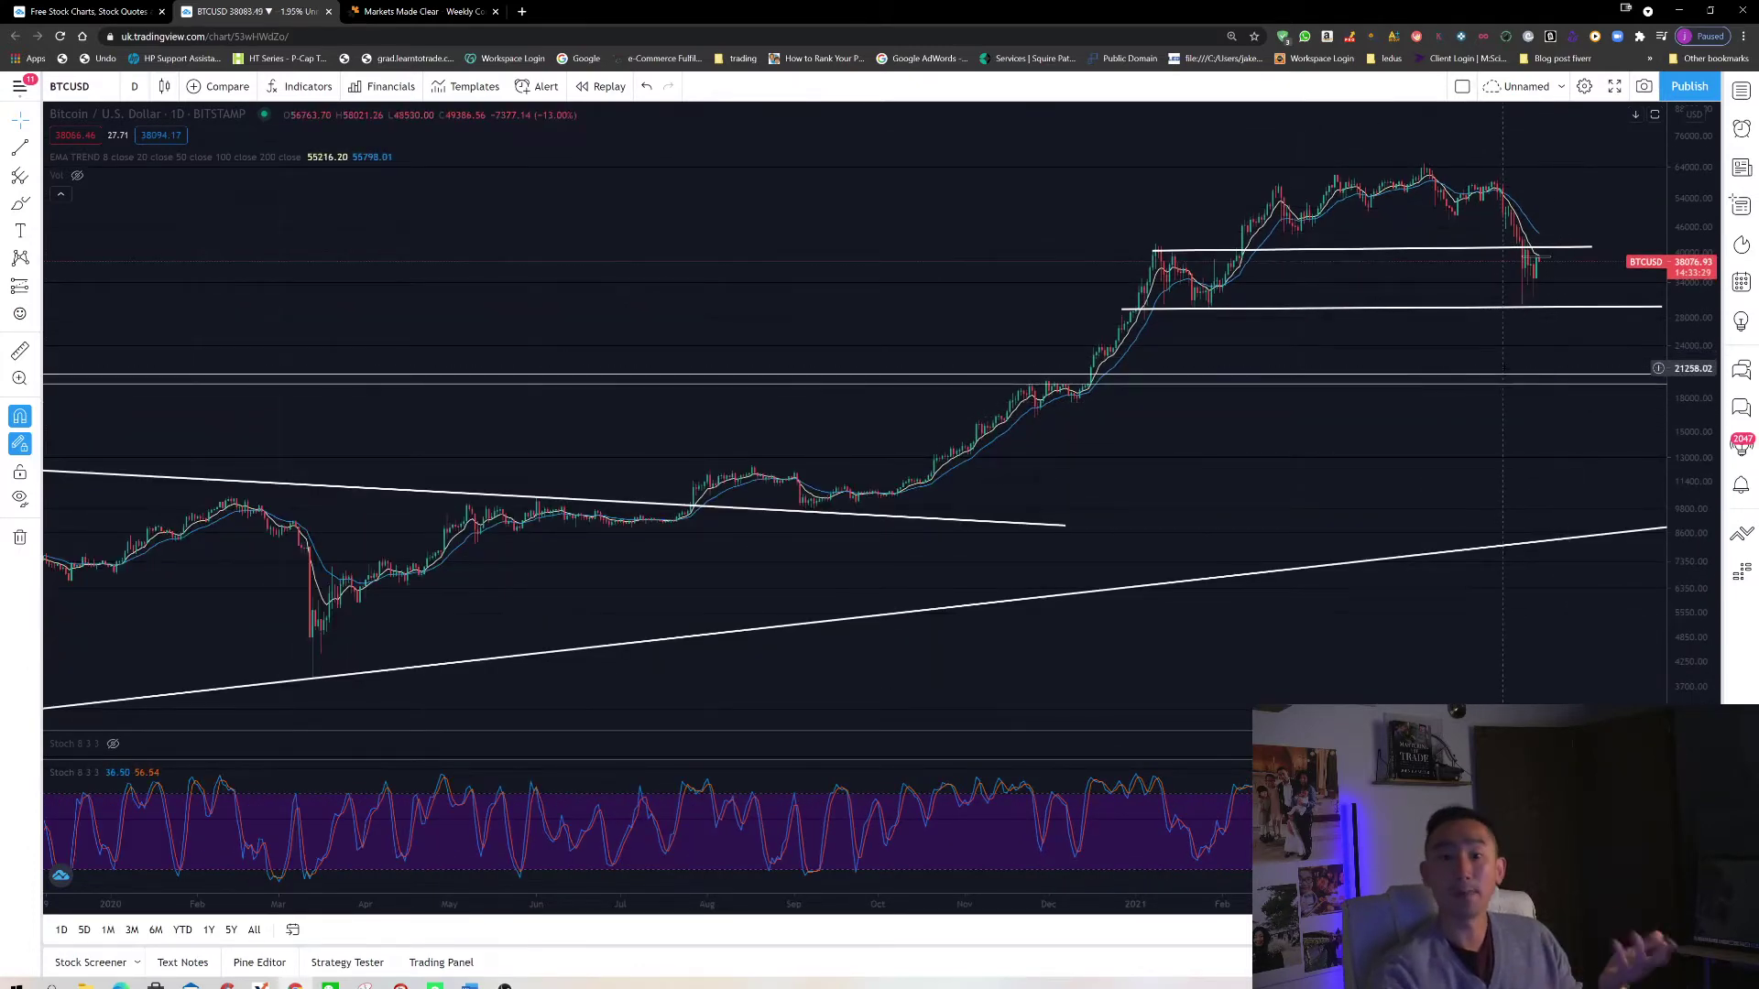
Step: Examine the daily BTCUSD chart around the two 2021 horizontal levels and the lower support zone from the 2017 high
left_click(1589, 363)
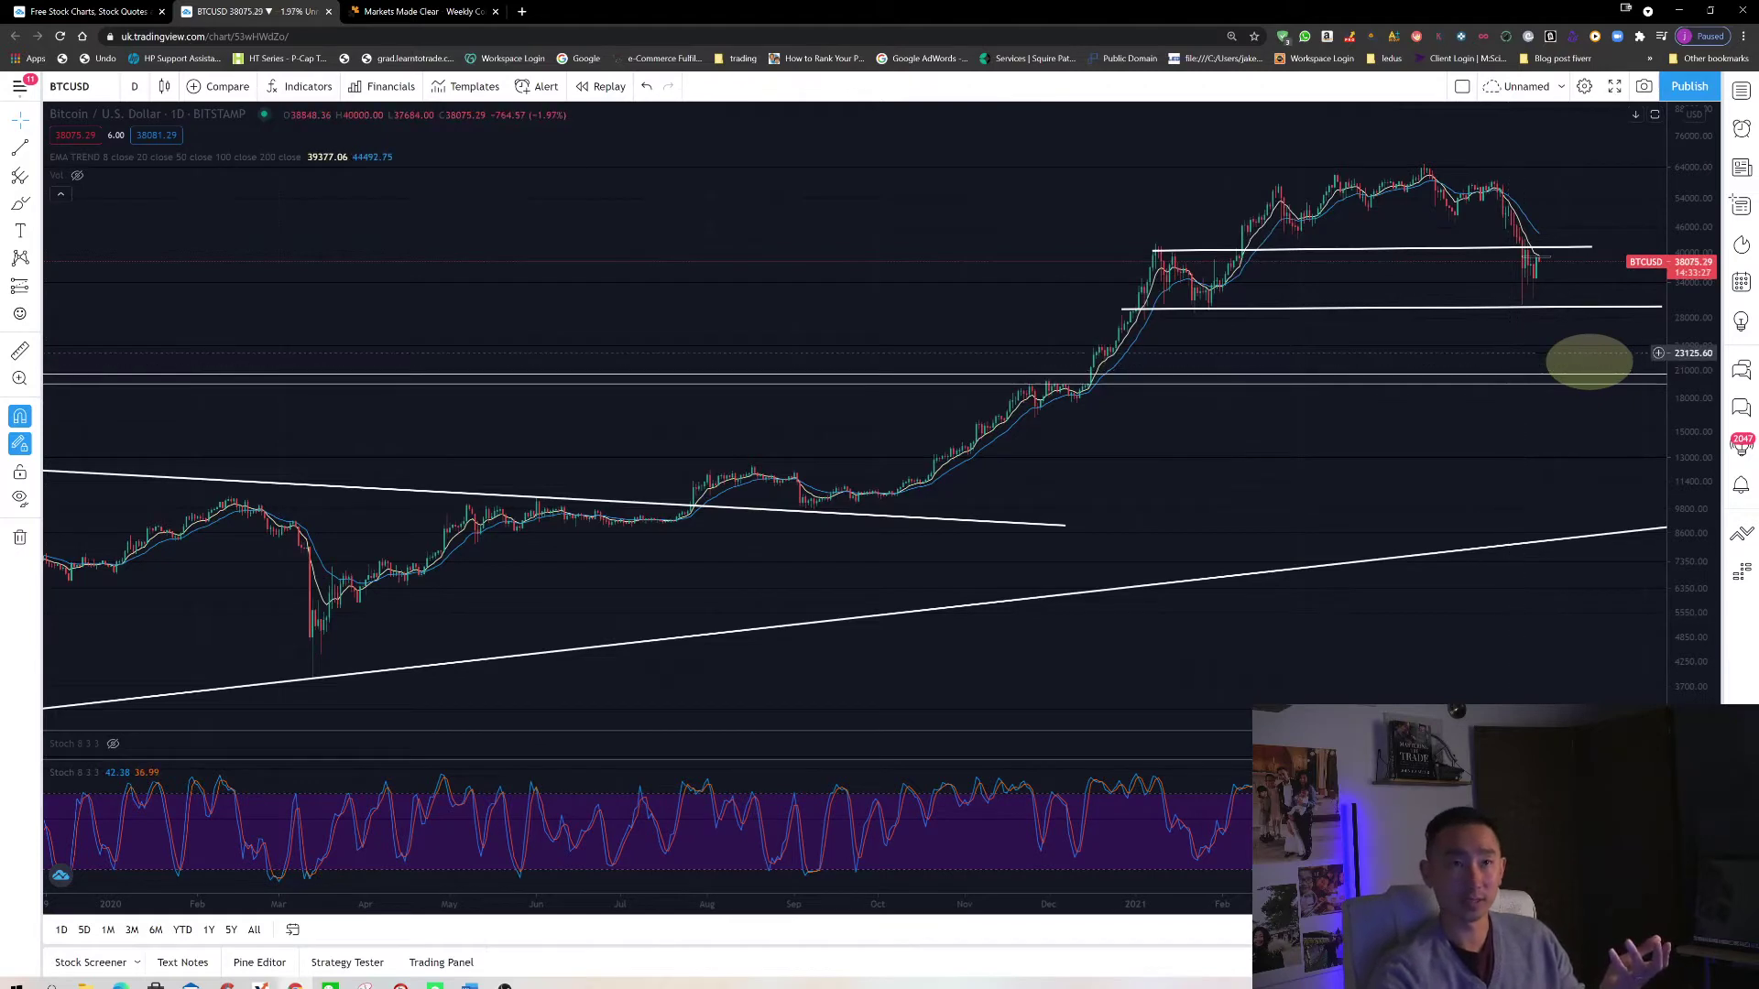
left_click_drag(1374, 345, 1287, 348)
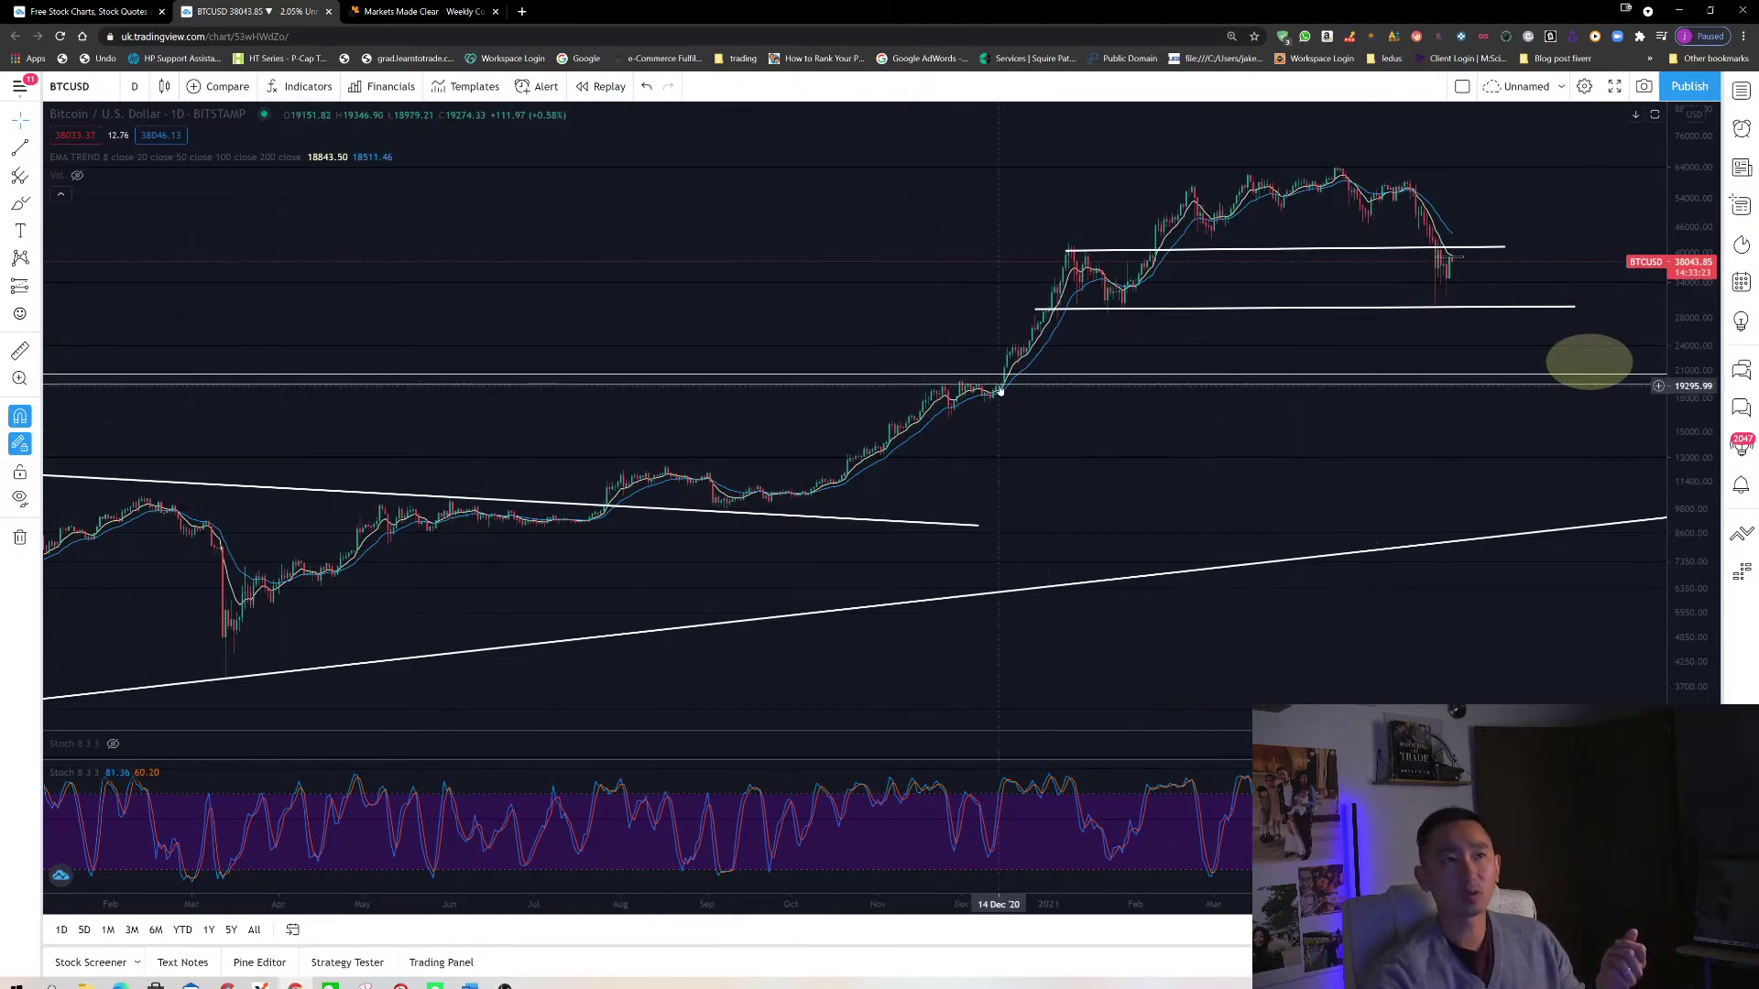
mouse_move(1140, 455)
left_mouse_down()
mouse_move(1076, 414)
mouse_move(1115, 381)
left_mouse_up()
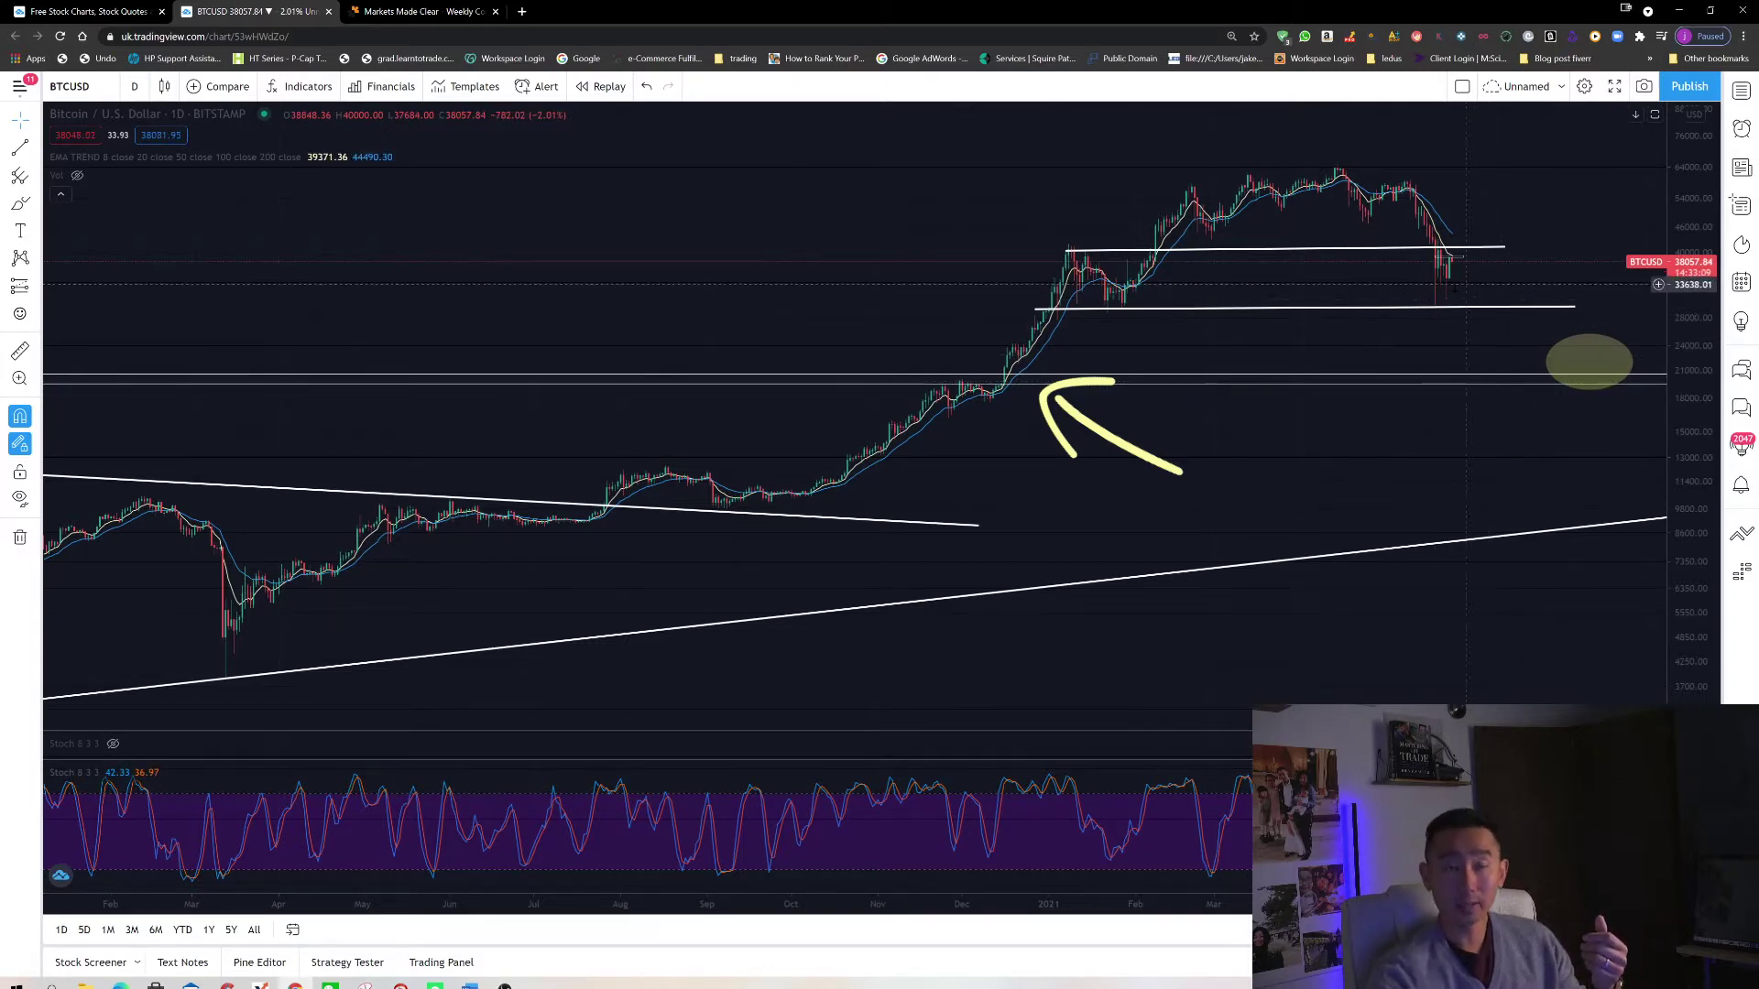
key("Escape")
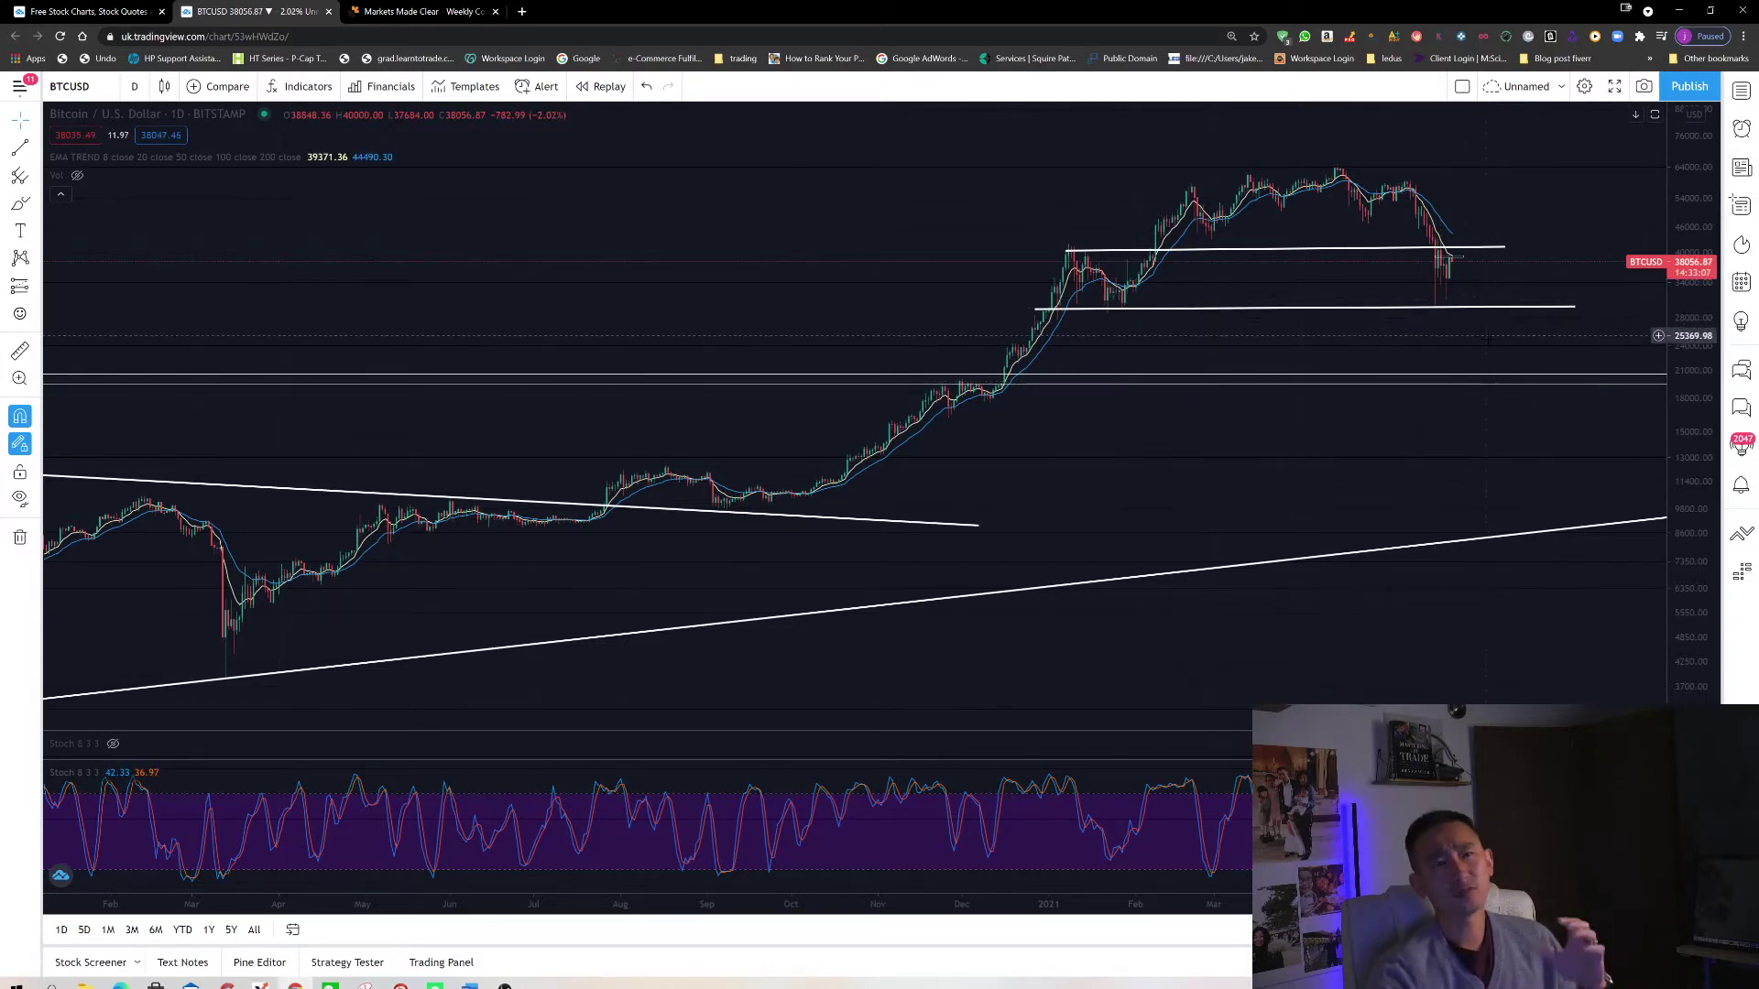
left_click_drag(1491, 348, 1471, 334)
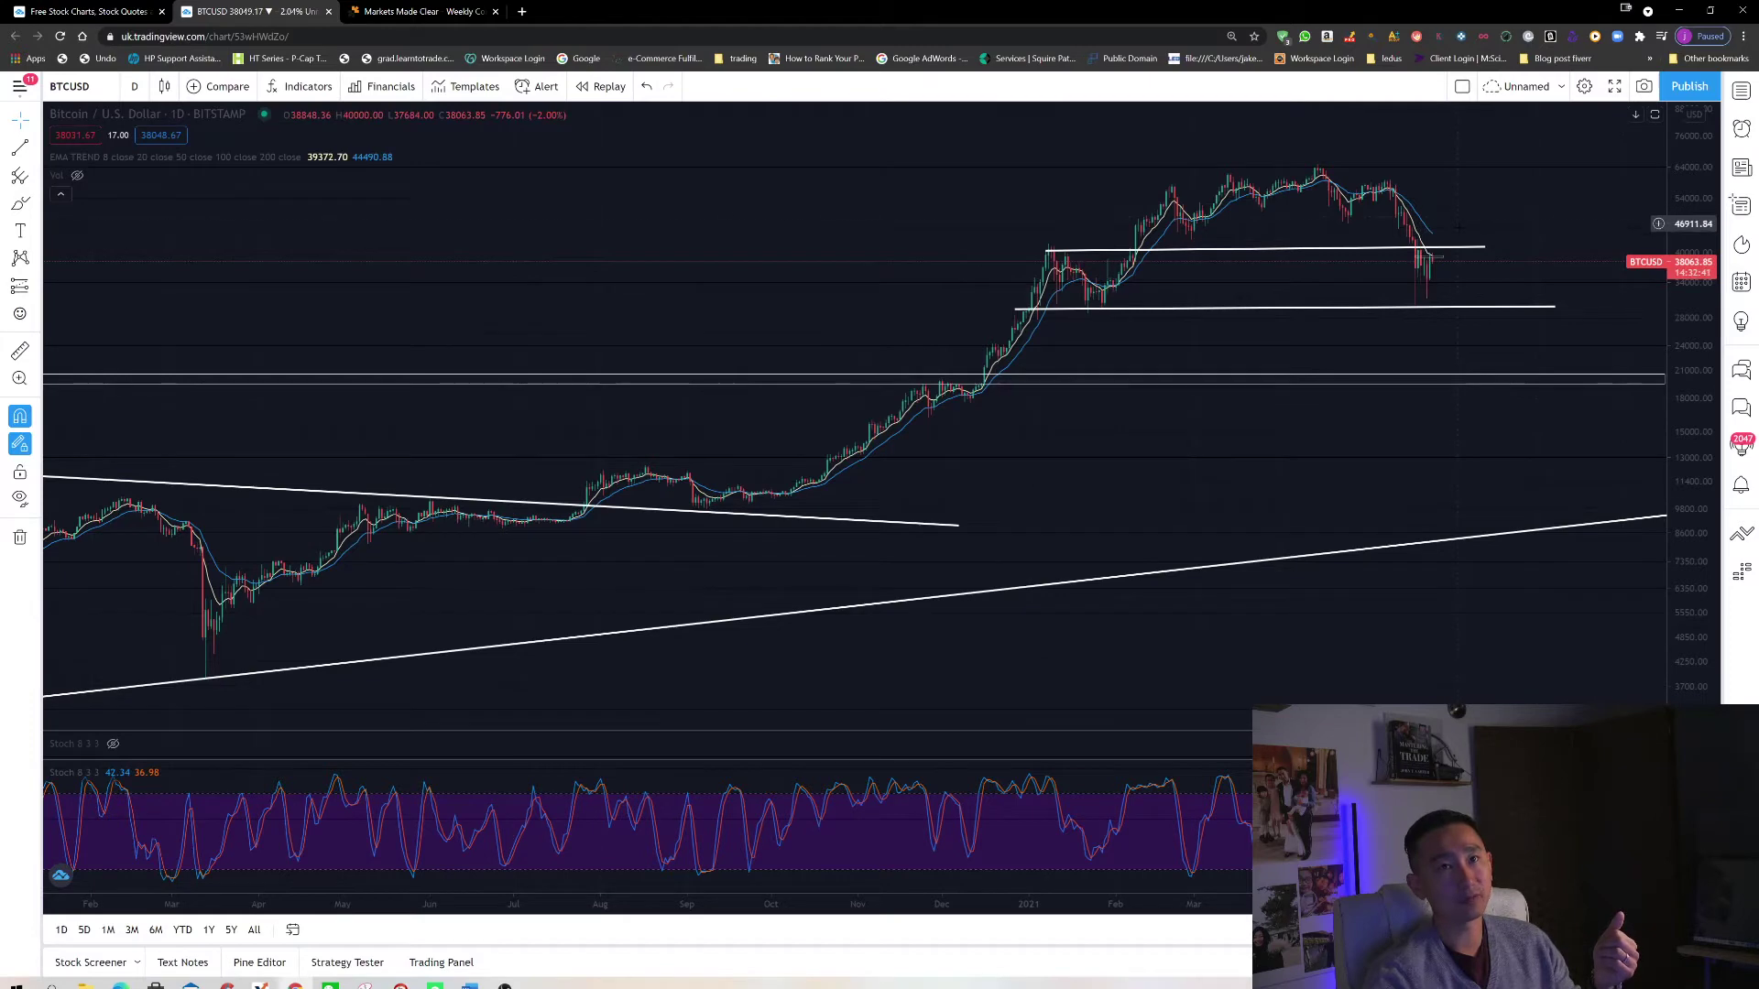
left_click_drag(1415, 194, 1503, 249)
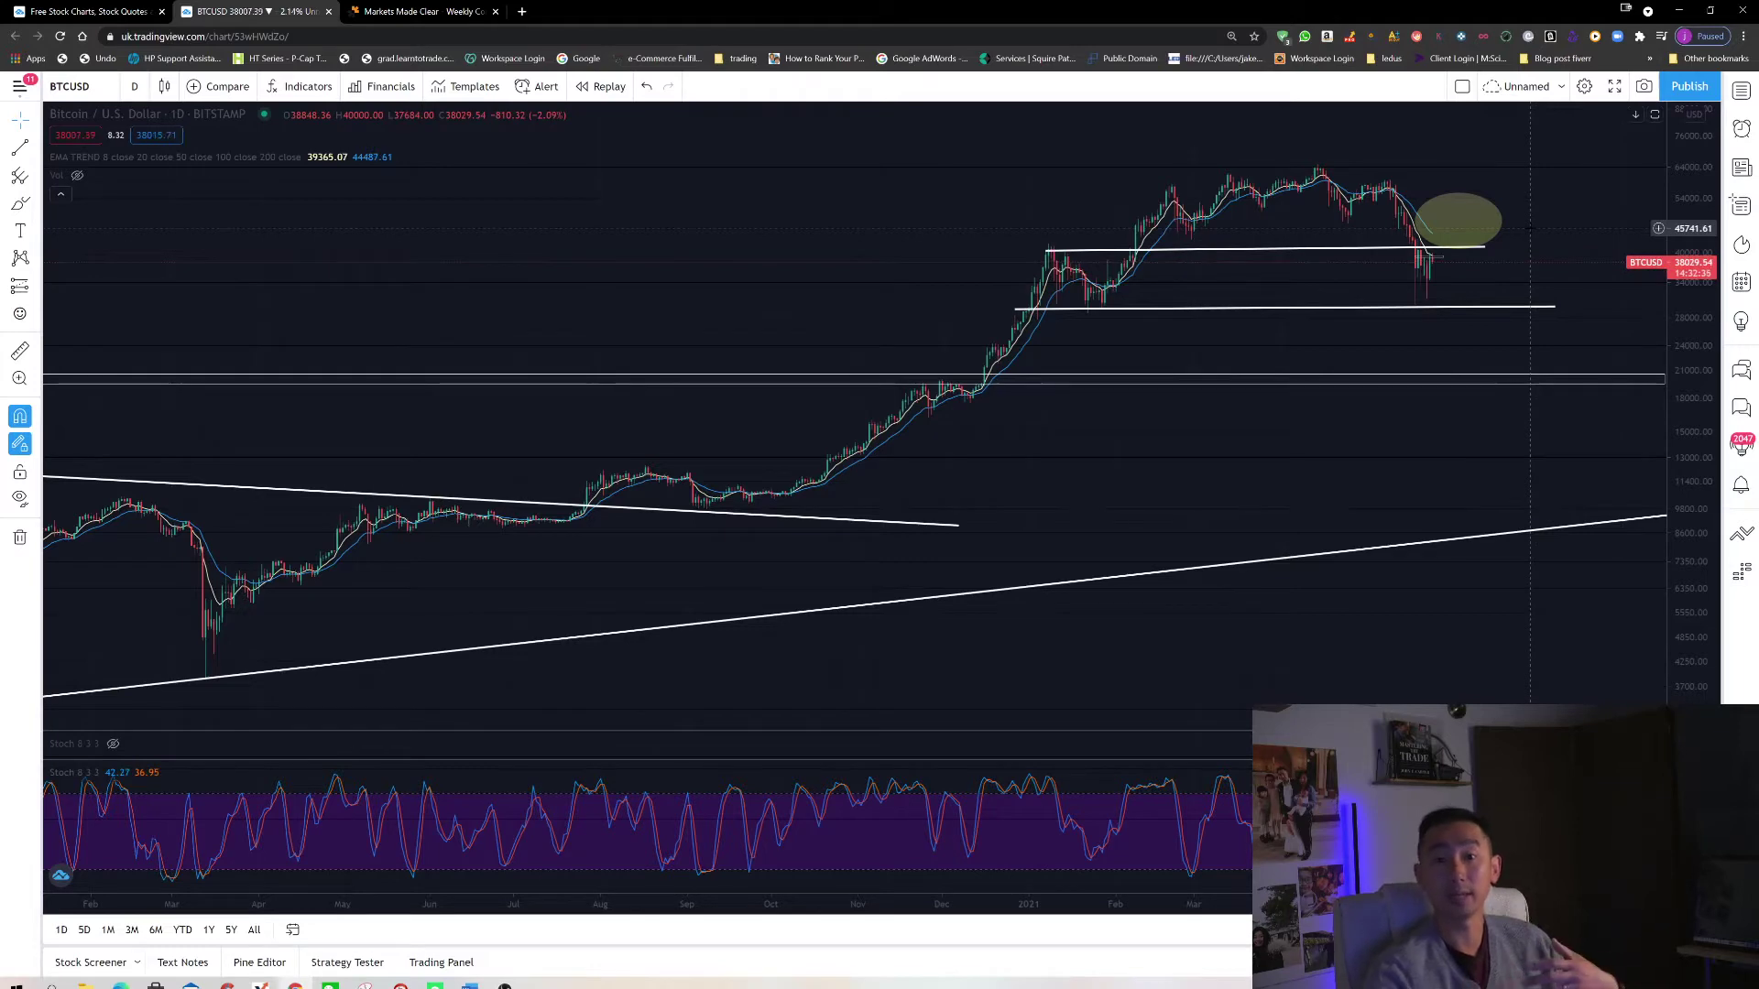
key("ctrl+z")
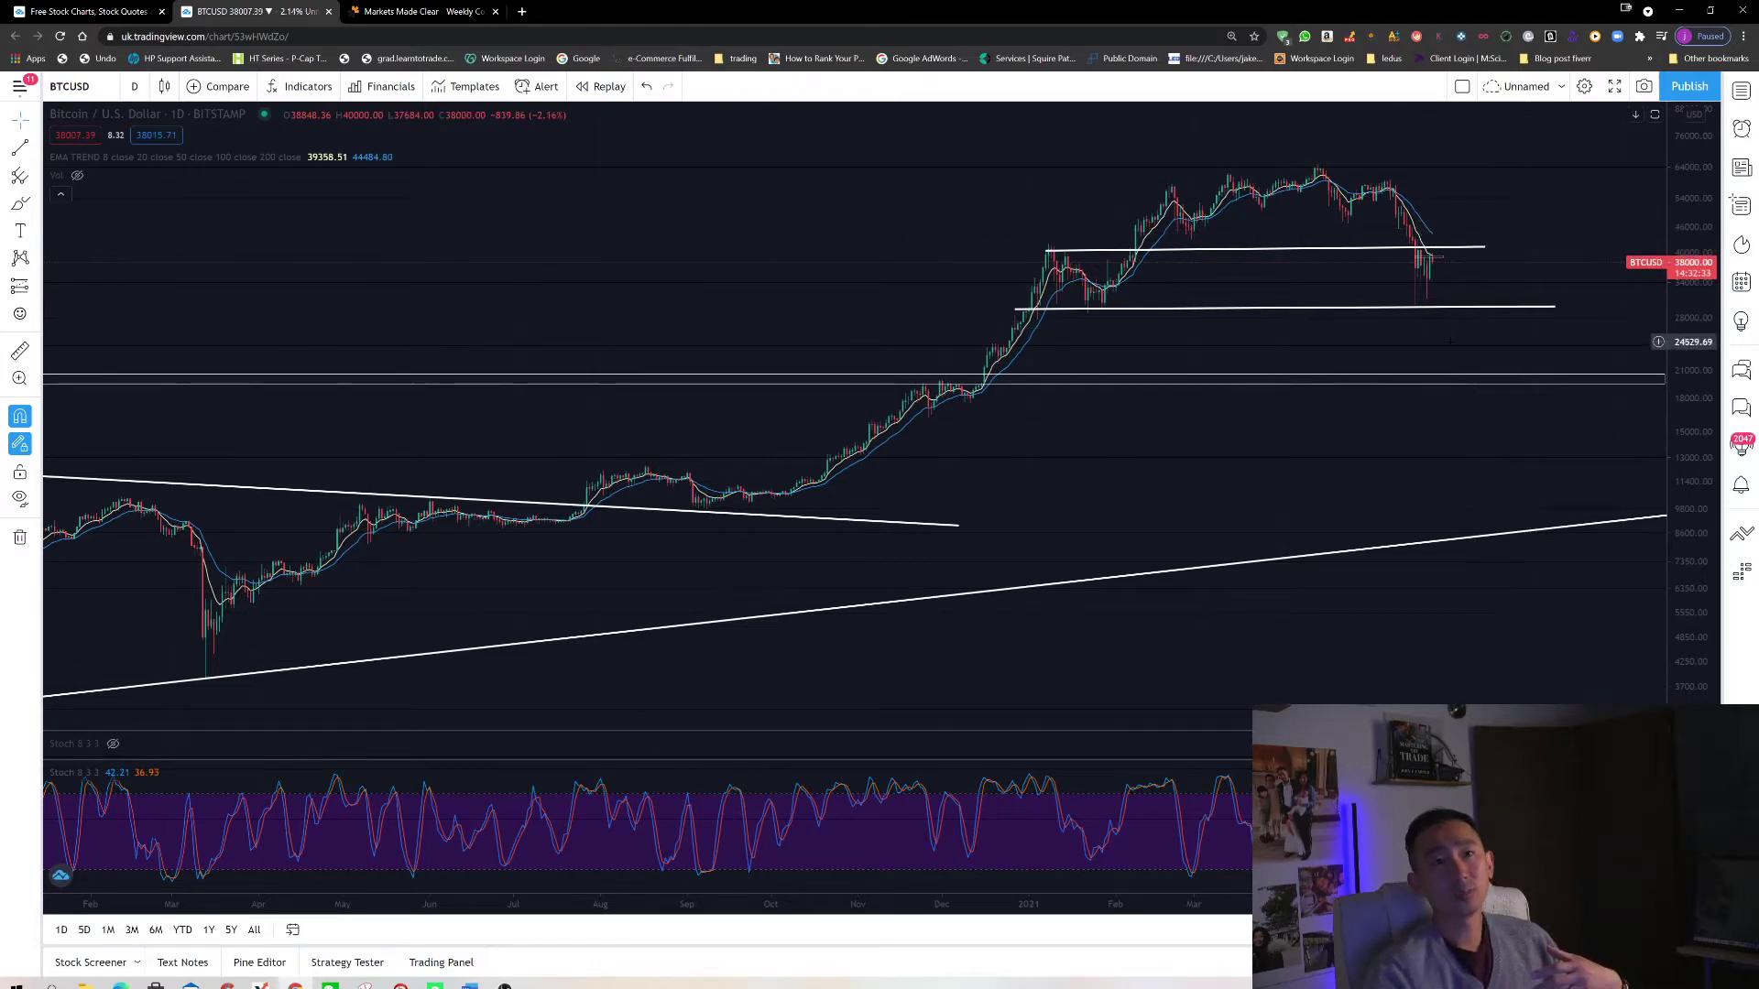
scroll(1450, 341, "up", 2)
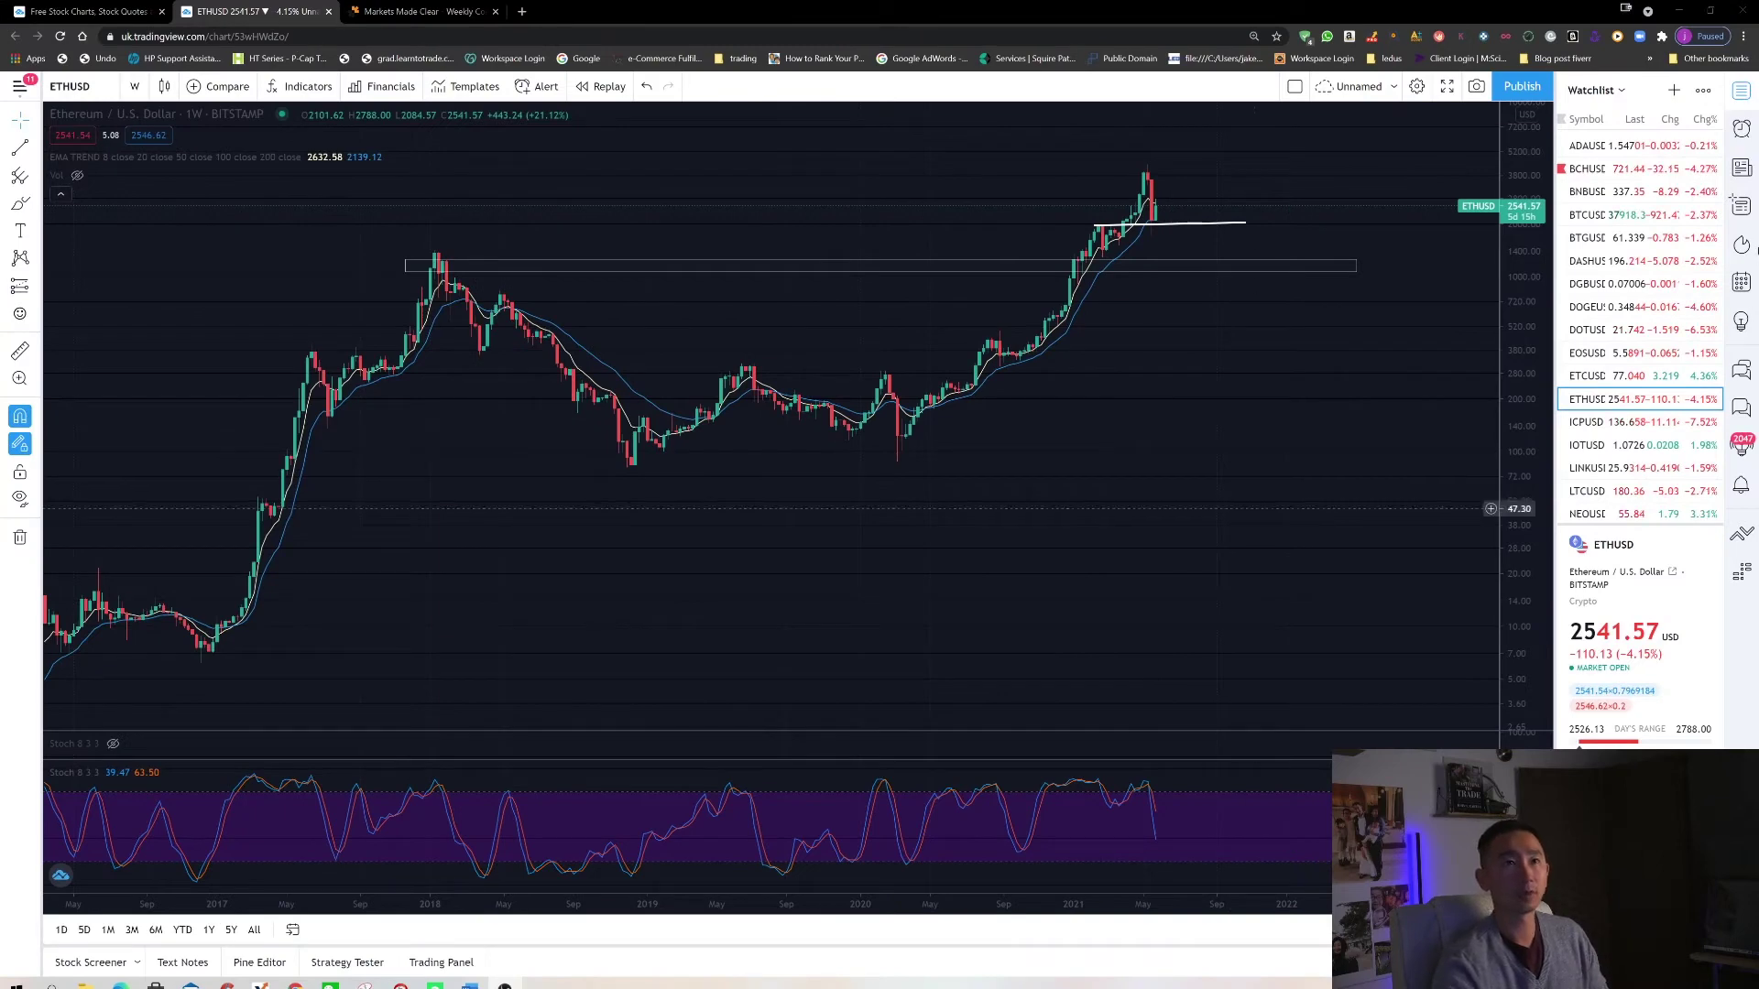
Step: Hide the watchlist and examine the weekly ETHUSD chart around the 2021 support line and the 2018 high zone
left_click(1743, 89)
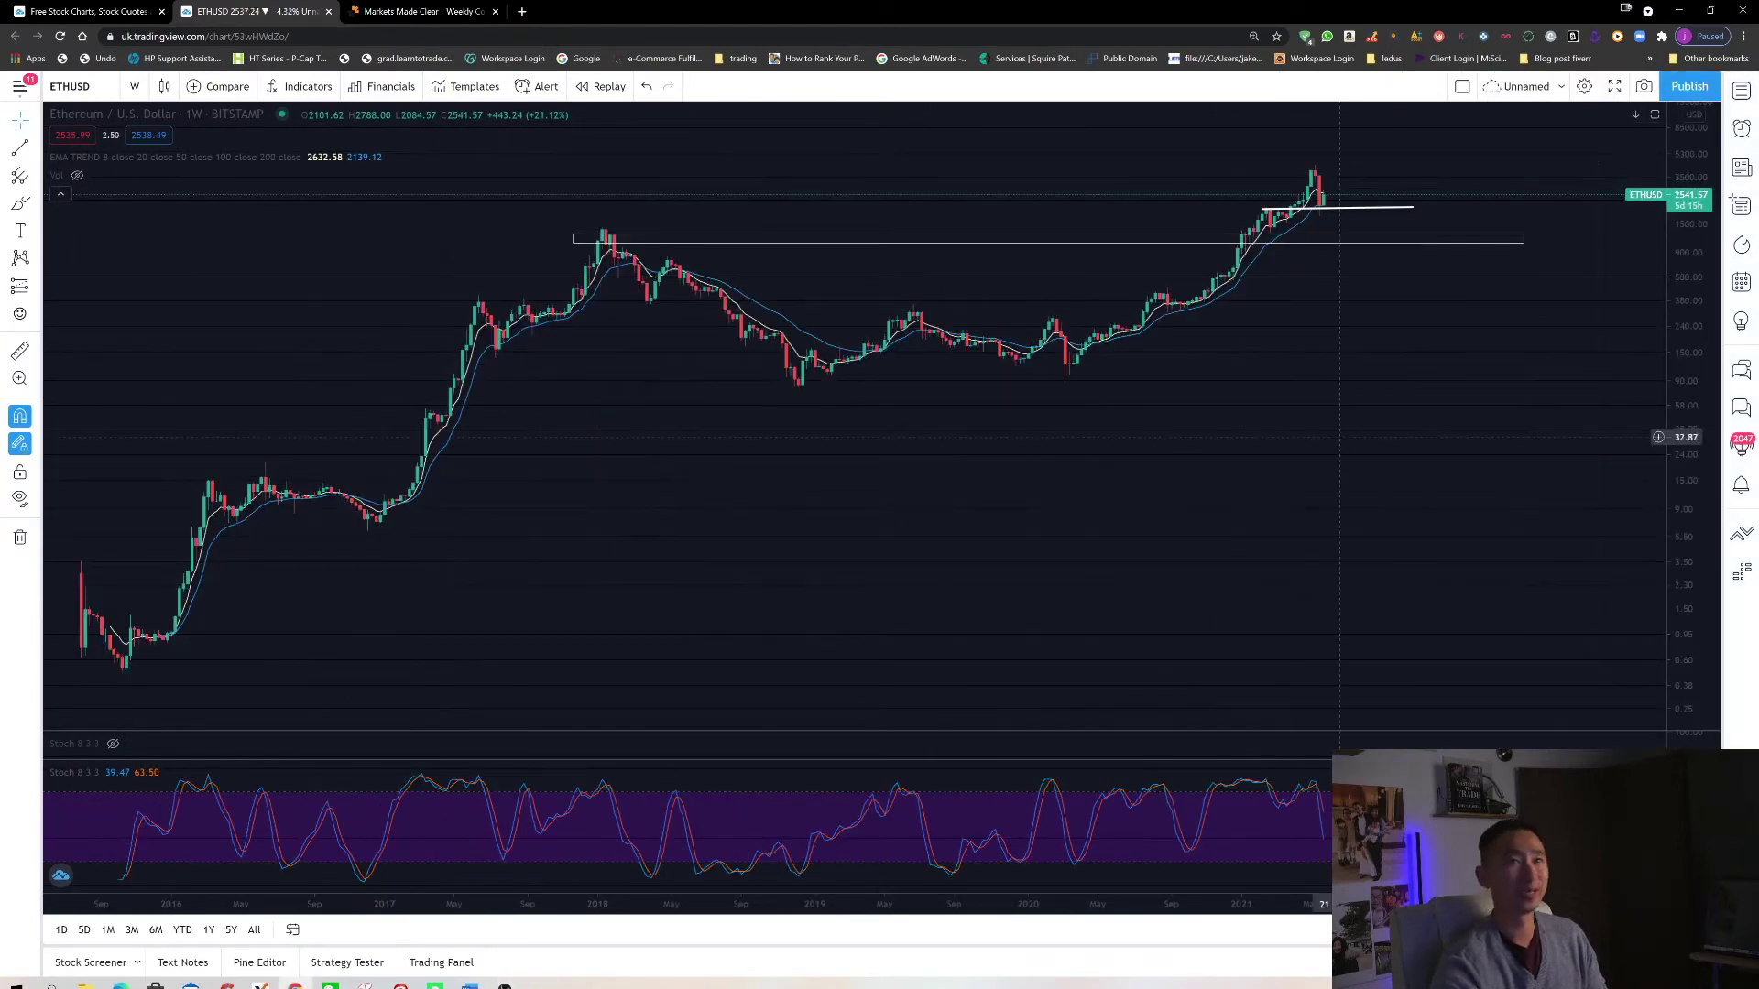
left_click_drag(974, 447, 950, 439)
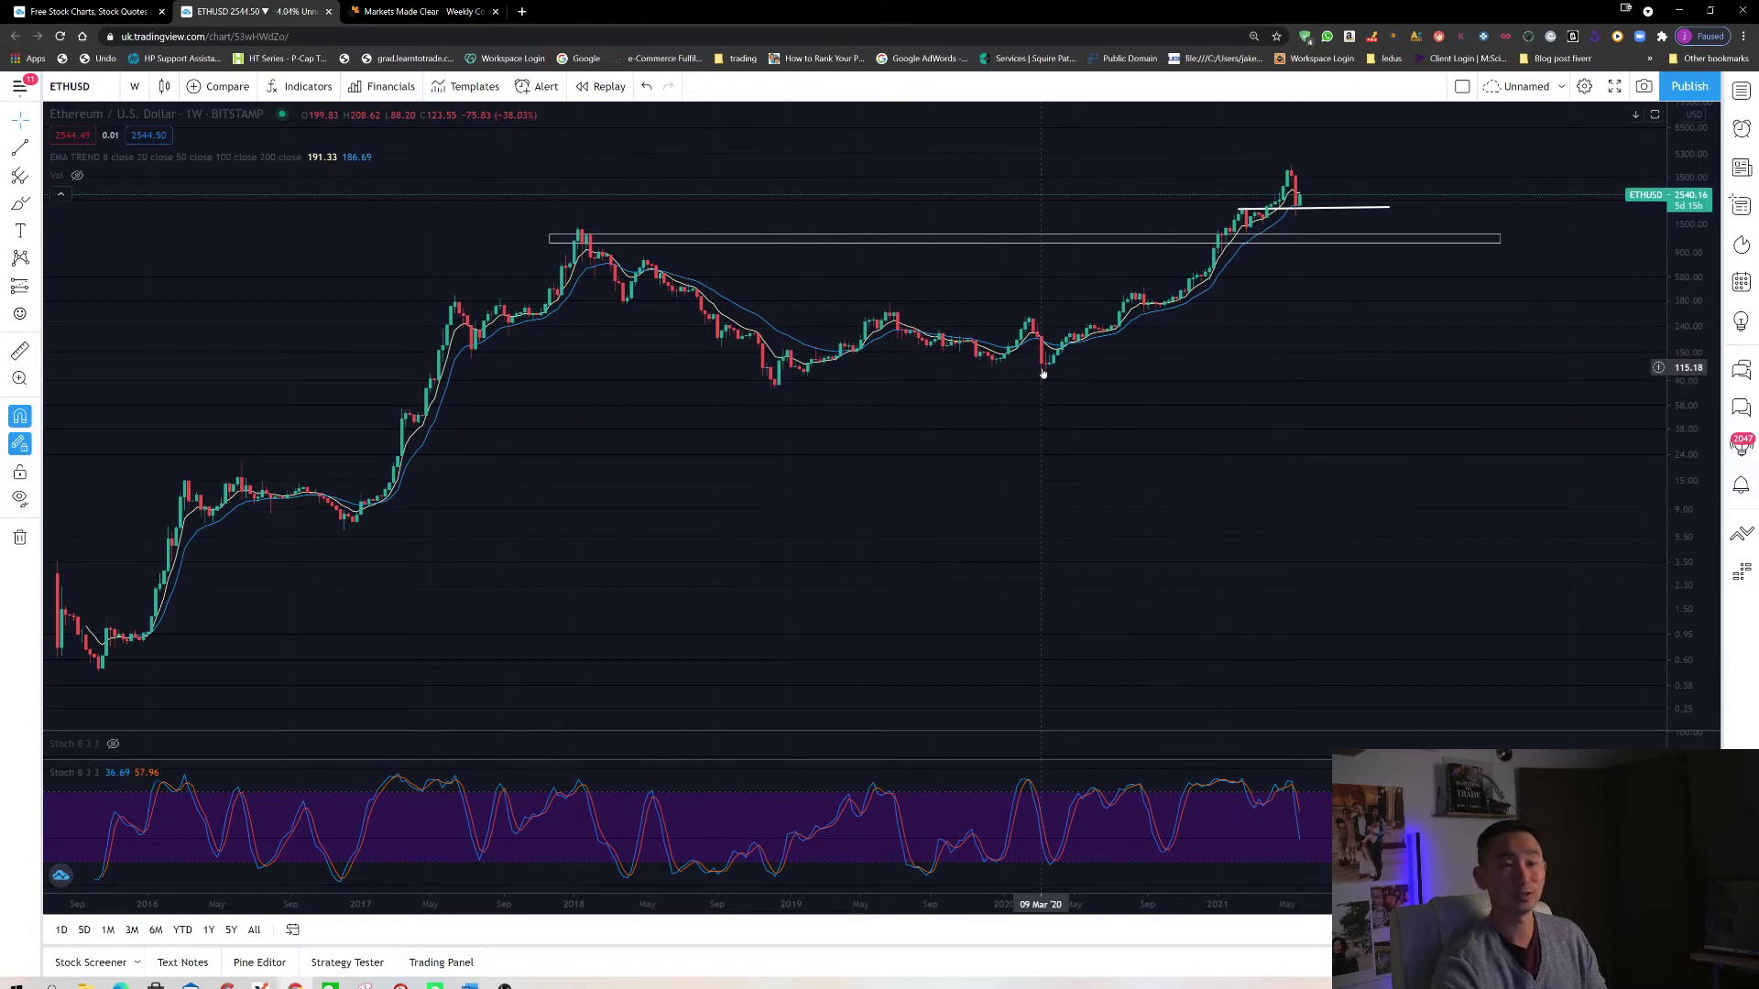
left_click_drag(1327, 464, 1233, 370)
mouse_move(1236, 429)
left_mouse_down()
mouse_move(1225, 403)
mouse_move(1255, 356)
mouse_move(1291, 365)
left_mouse_up()
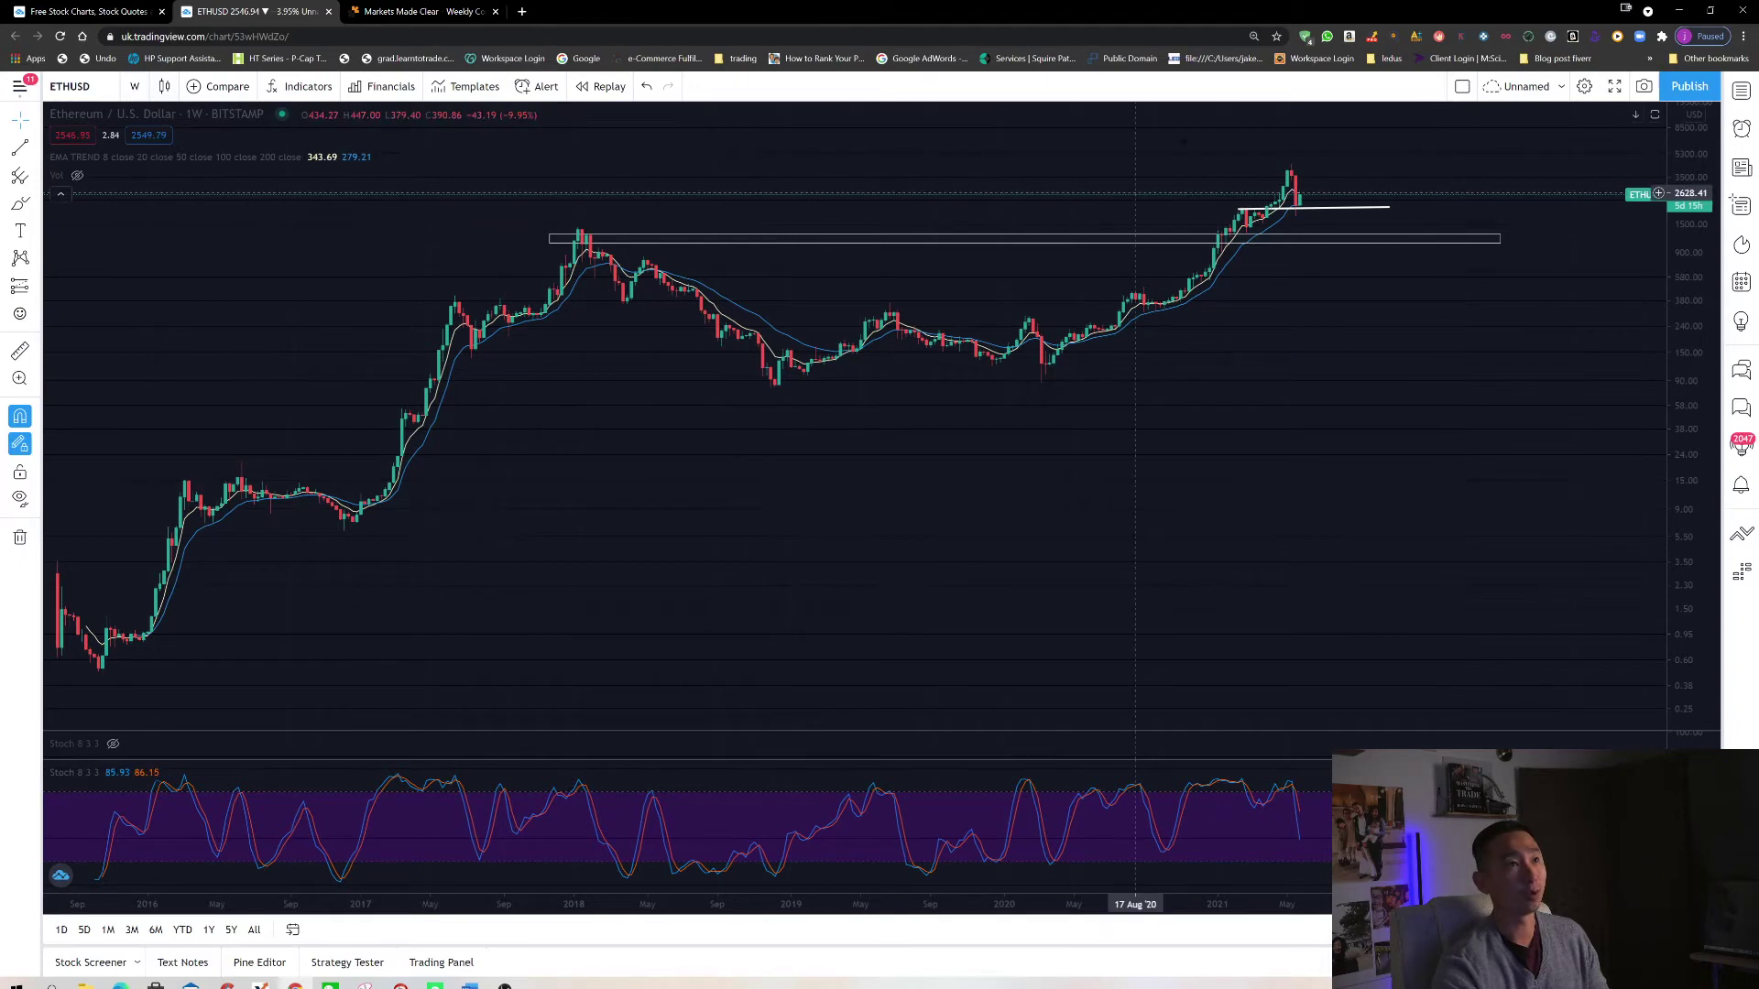
scroll(1219, 190, "up", 2)
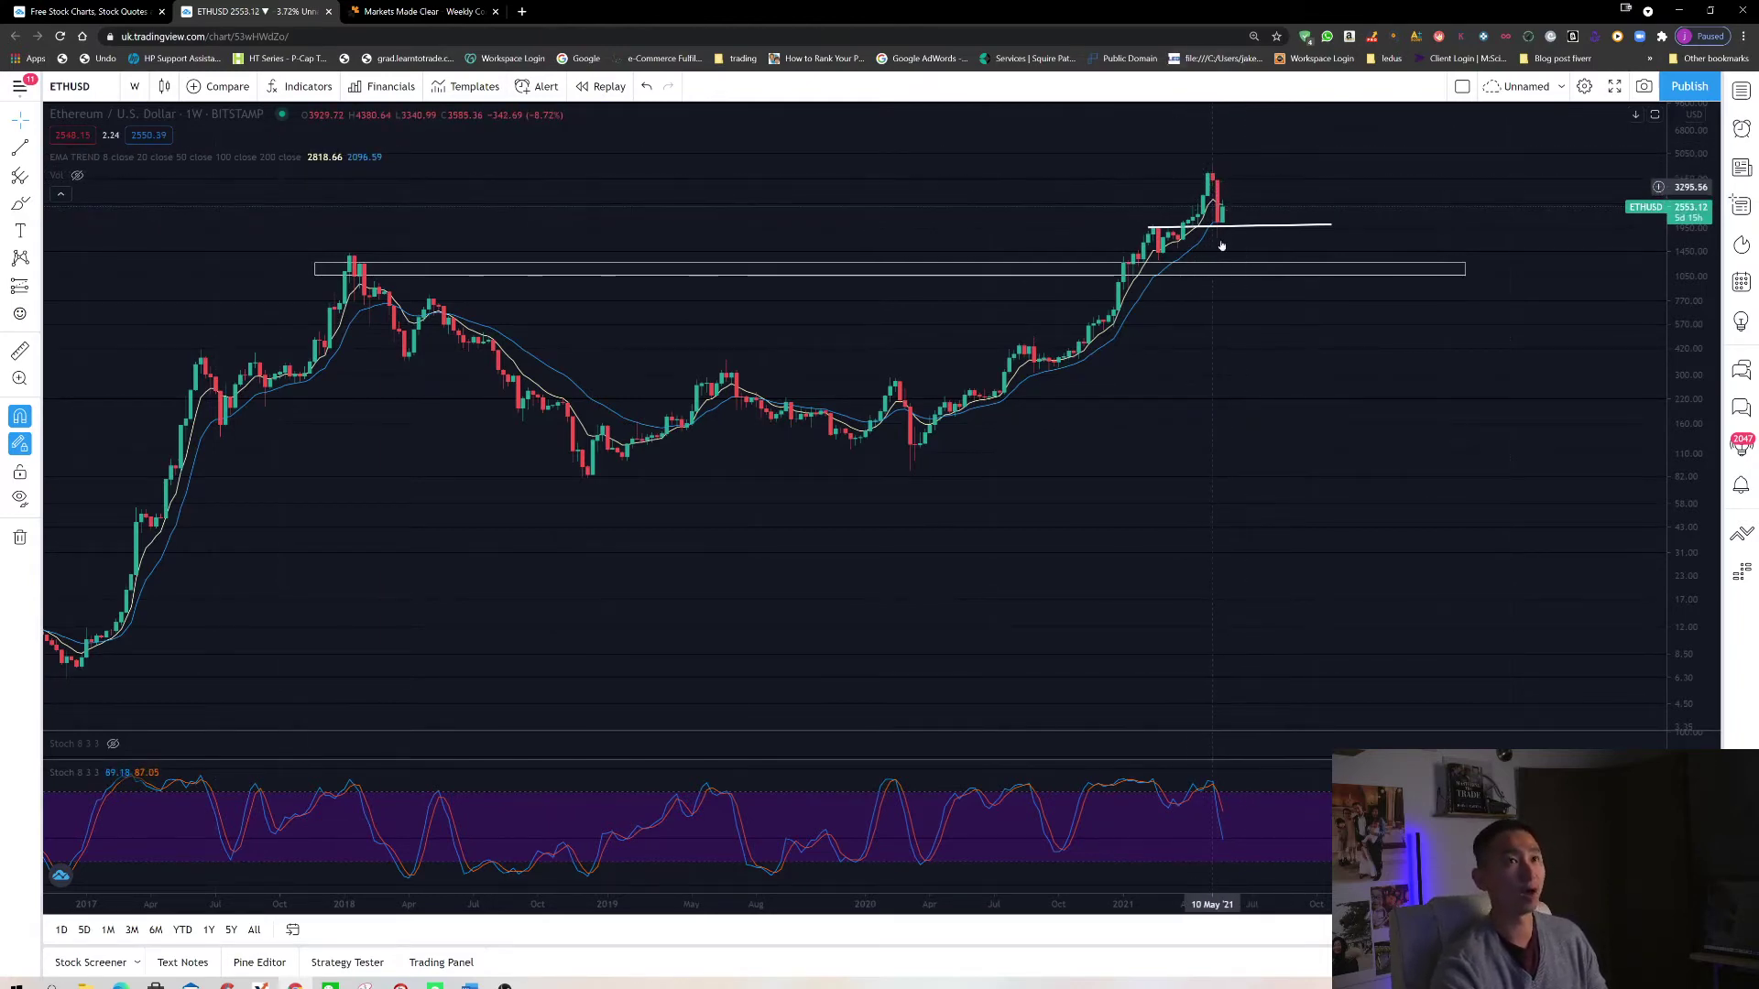
scroll(1213, 224, "up", 2)
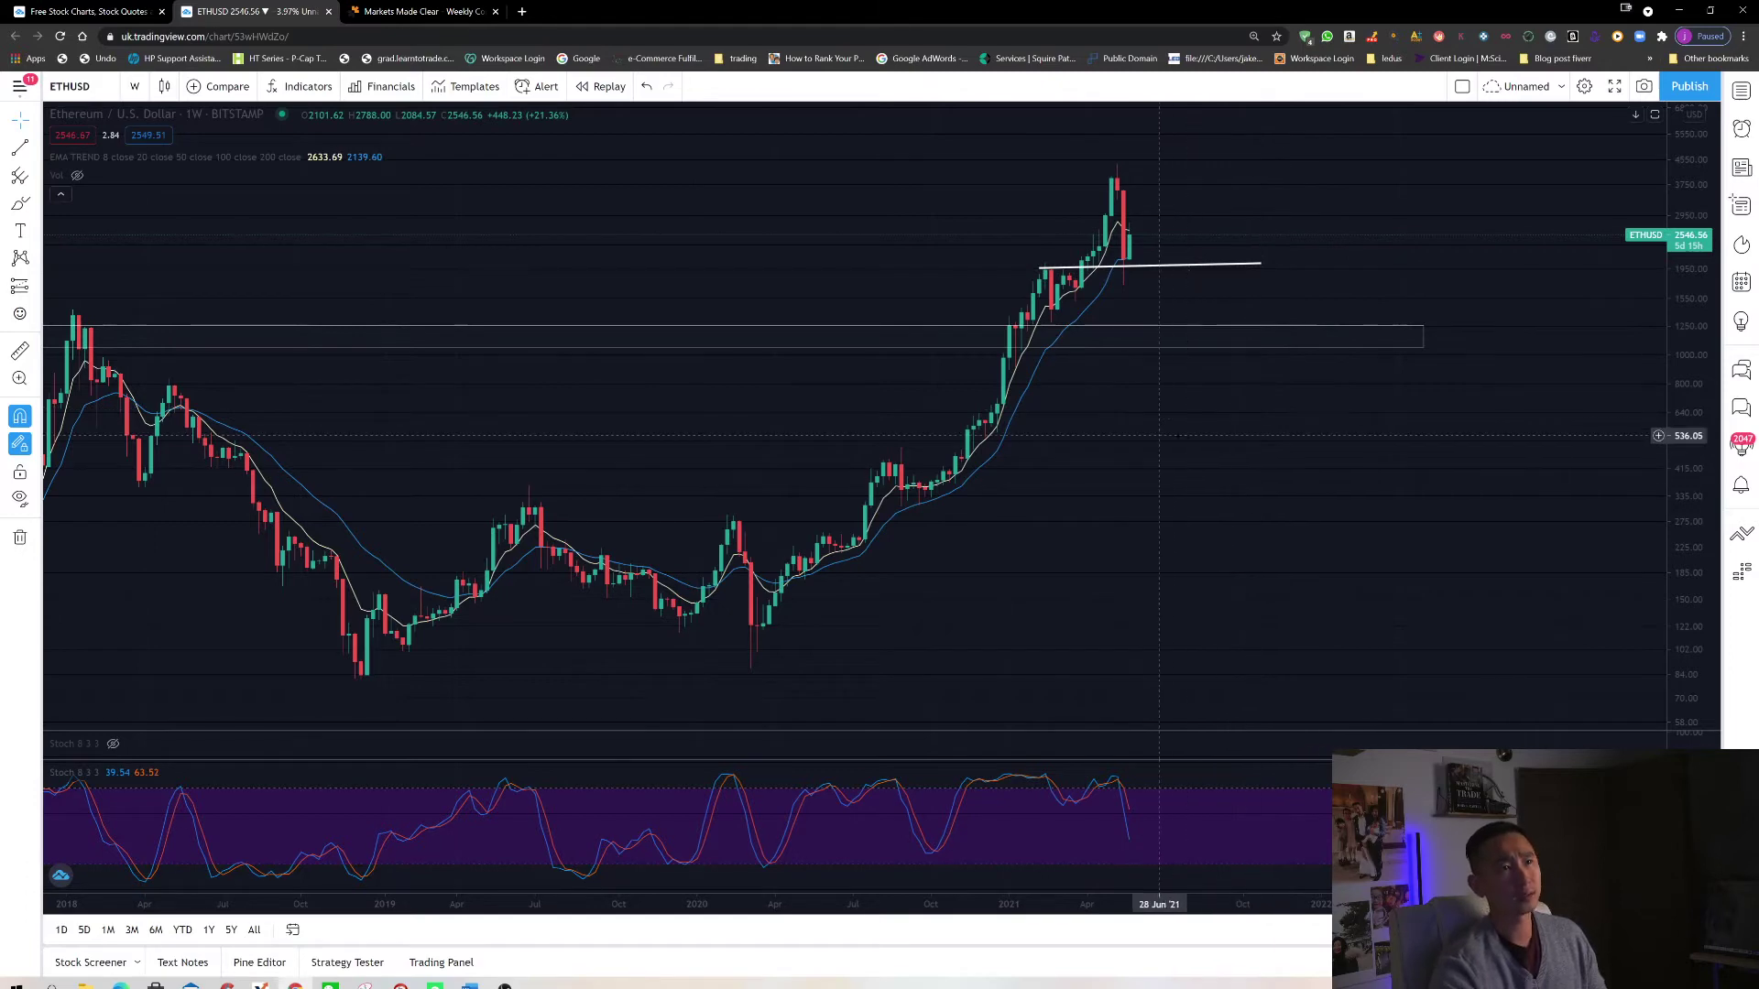
Step: Examine the weekly ETHUSD history back to 2015, including the 2016 and 2018–2020 consolidation ranges
scroll(1158, 436, "down", 5)
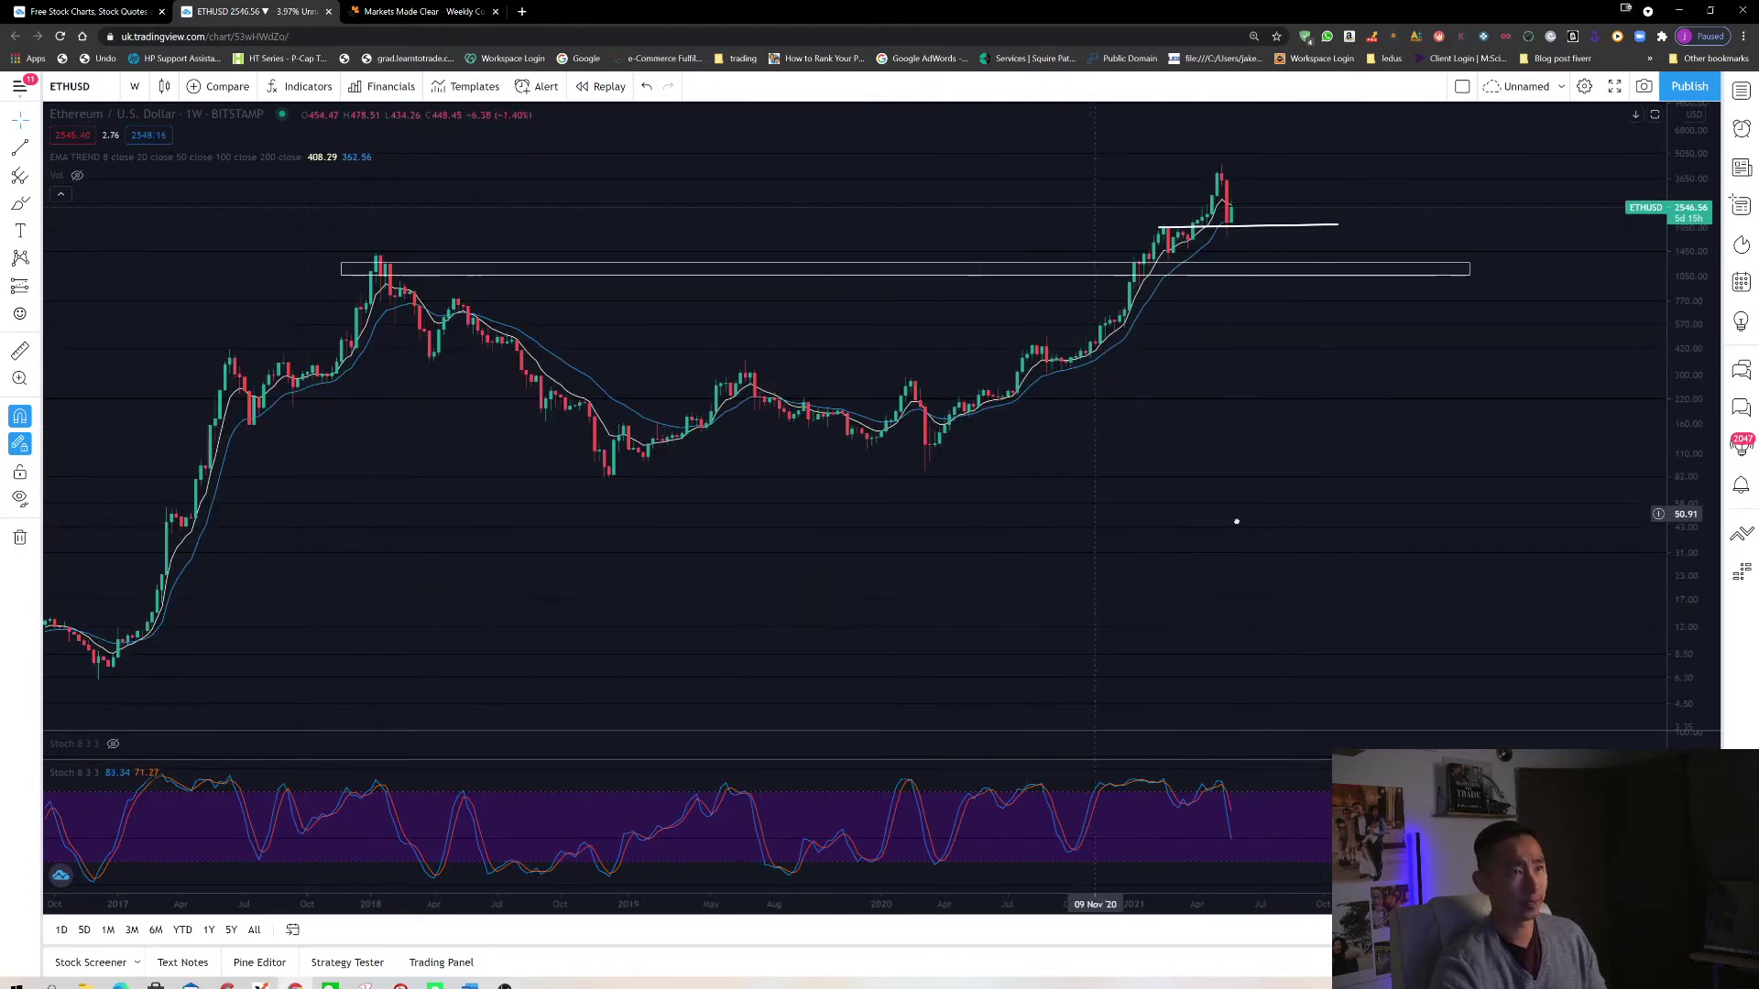
scroll(1236, 521, "left", 5)
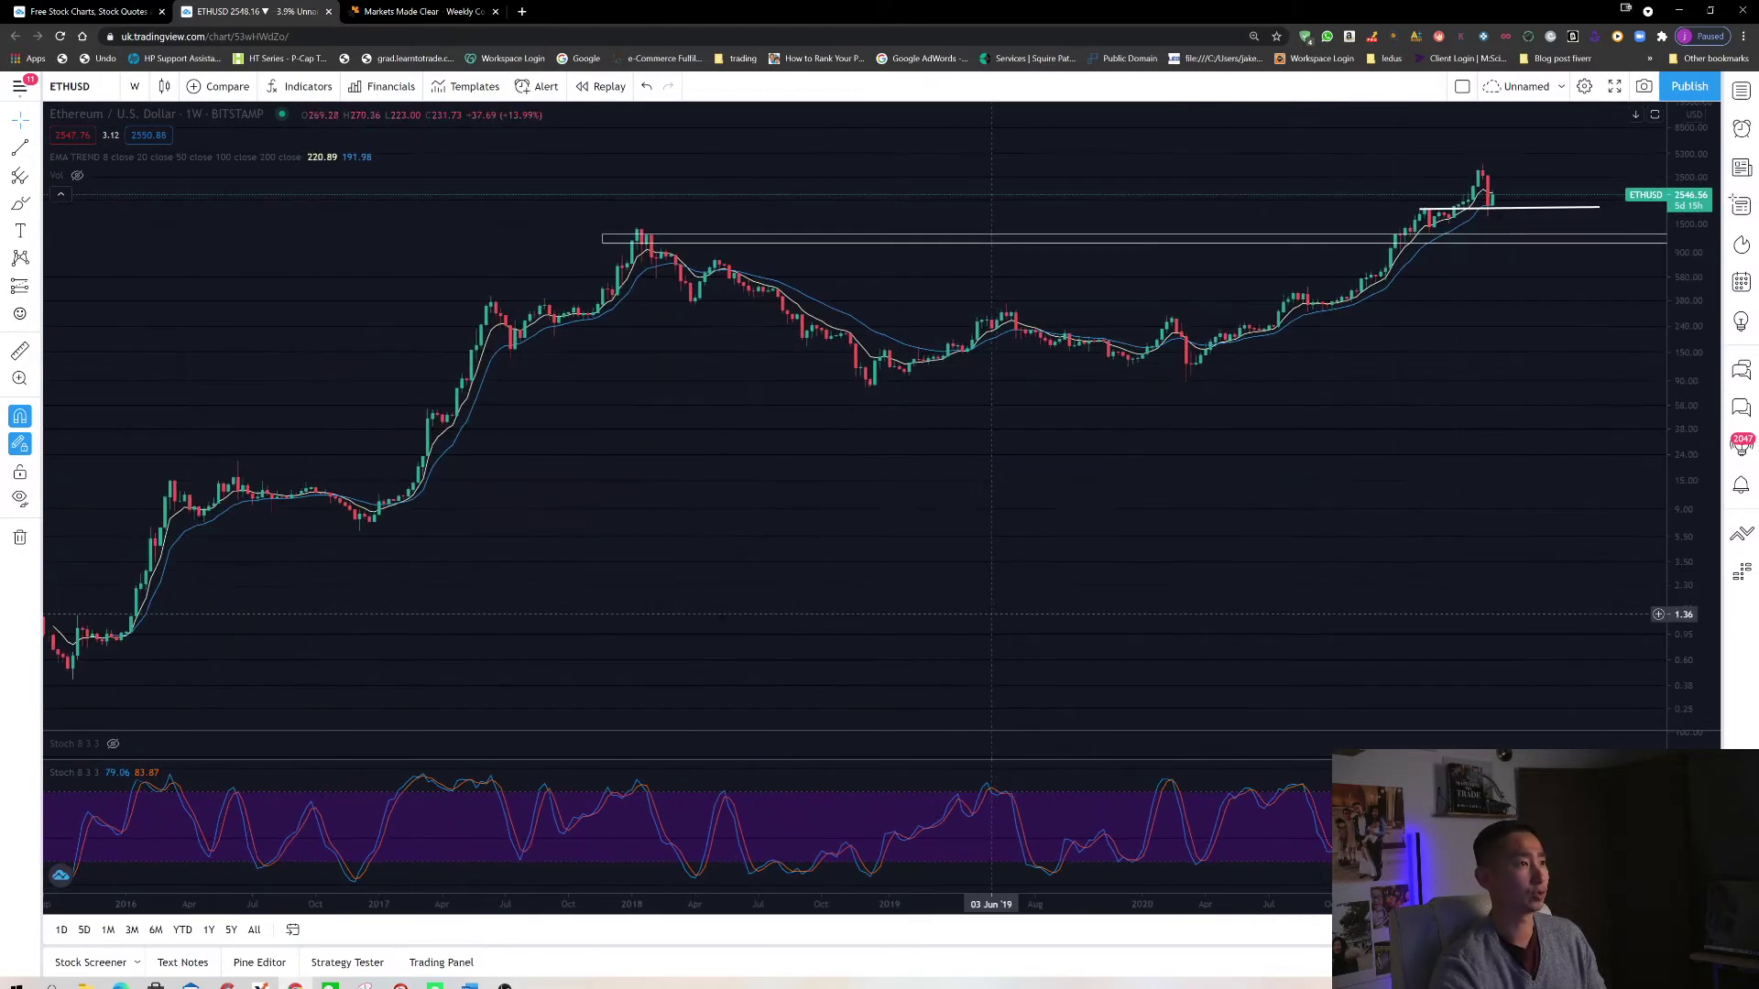
scroll(400, 609, "left", 5)
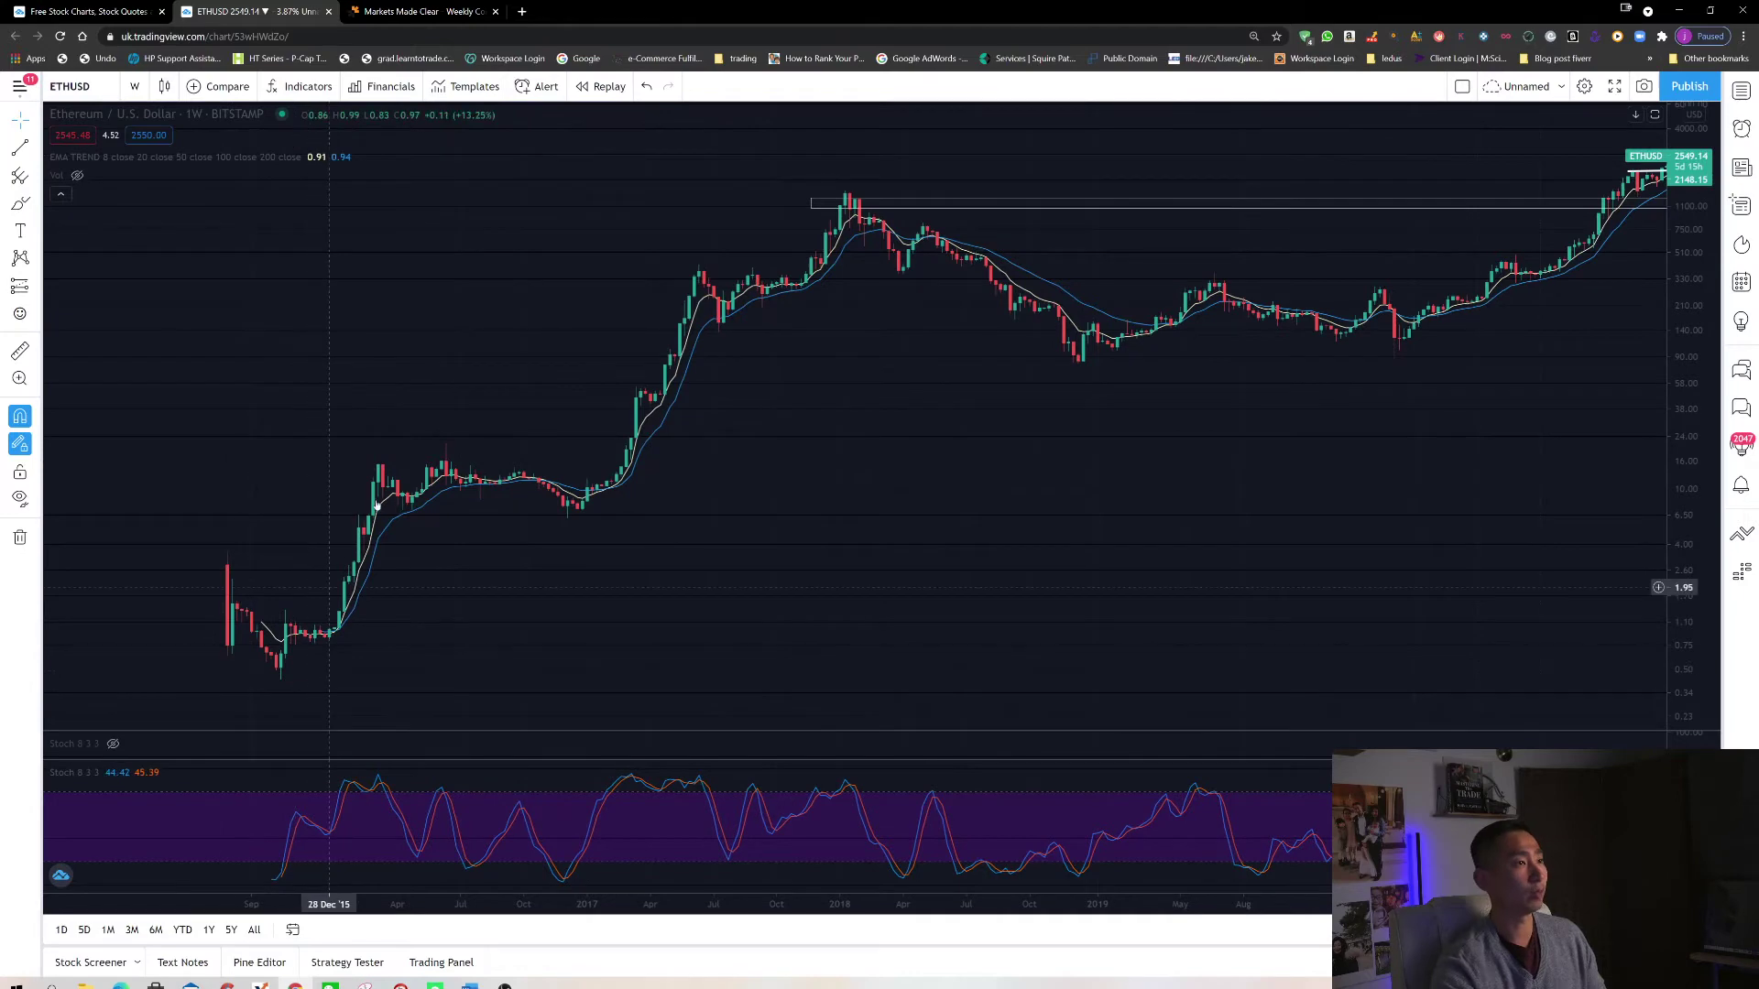
left_click_drag(405, 456, 601, 533)
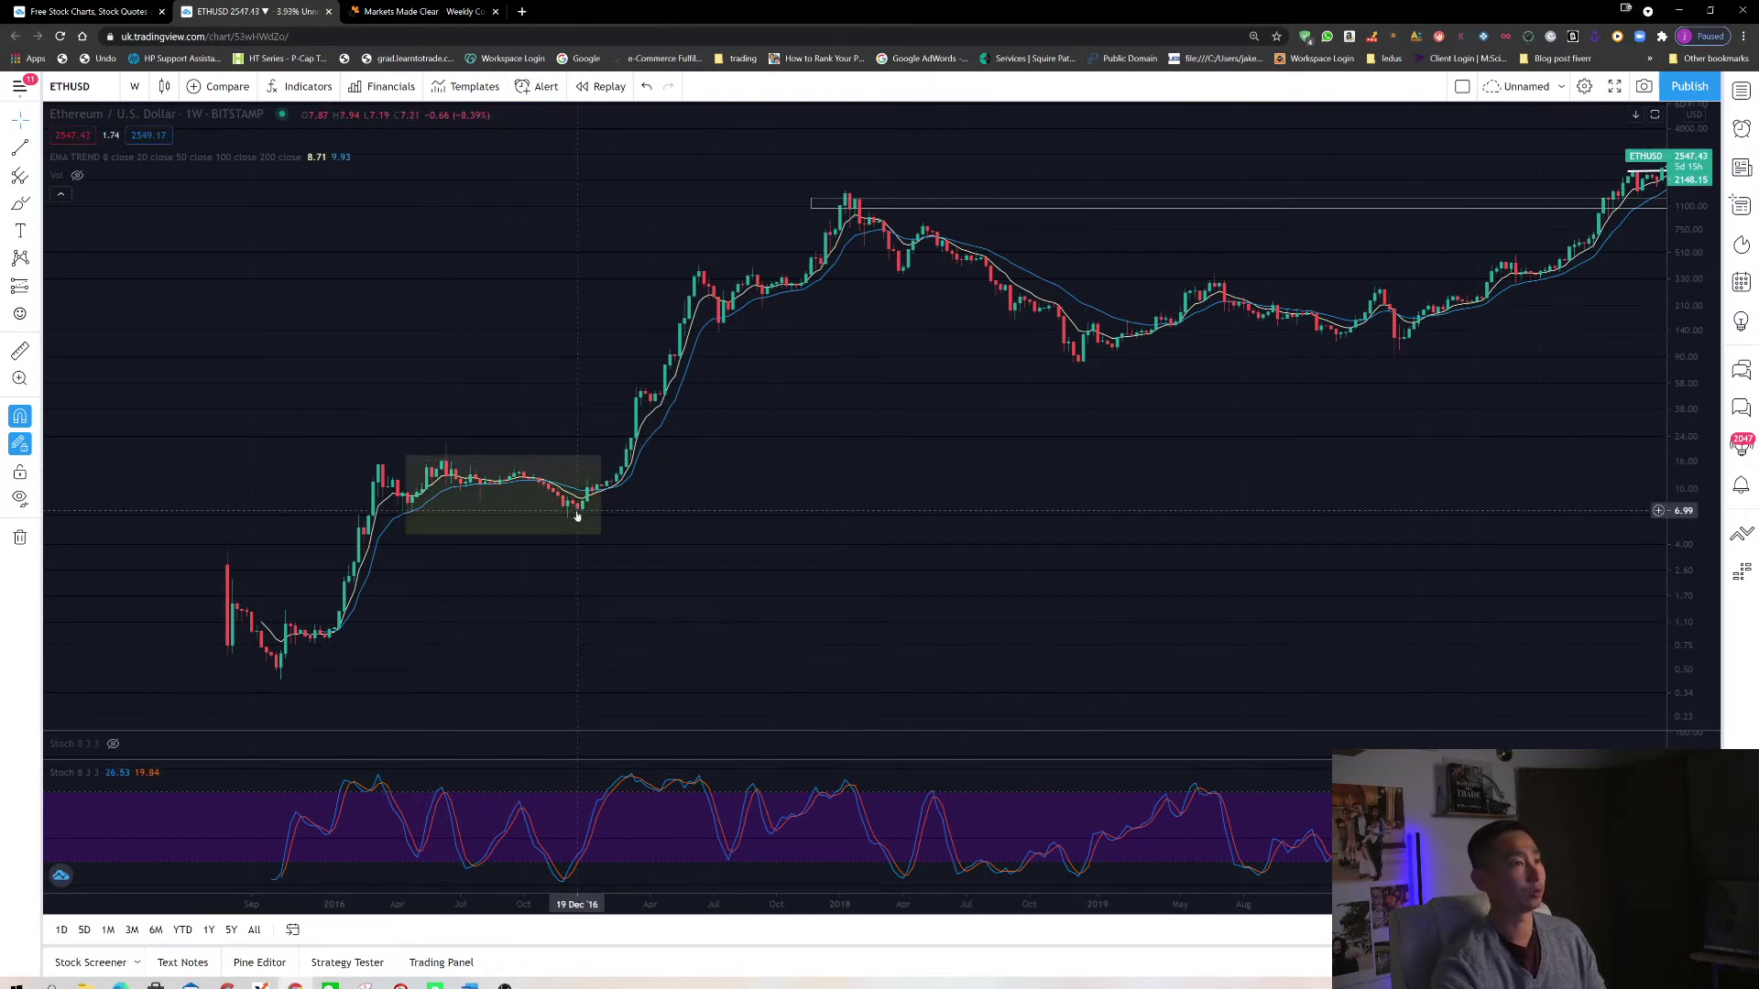
key("Delete")
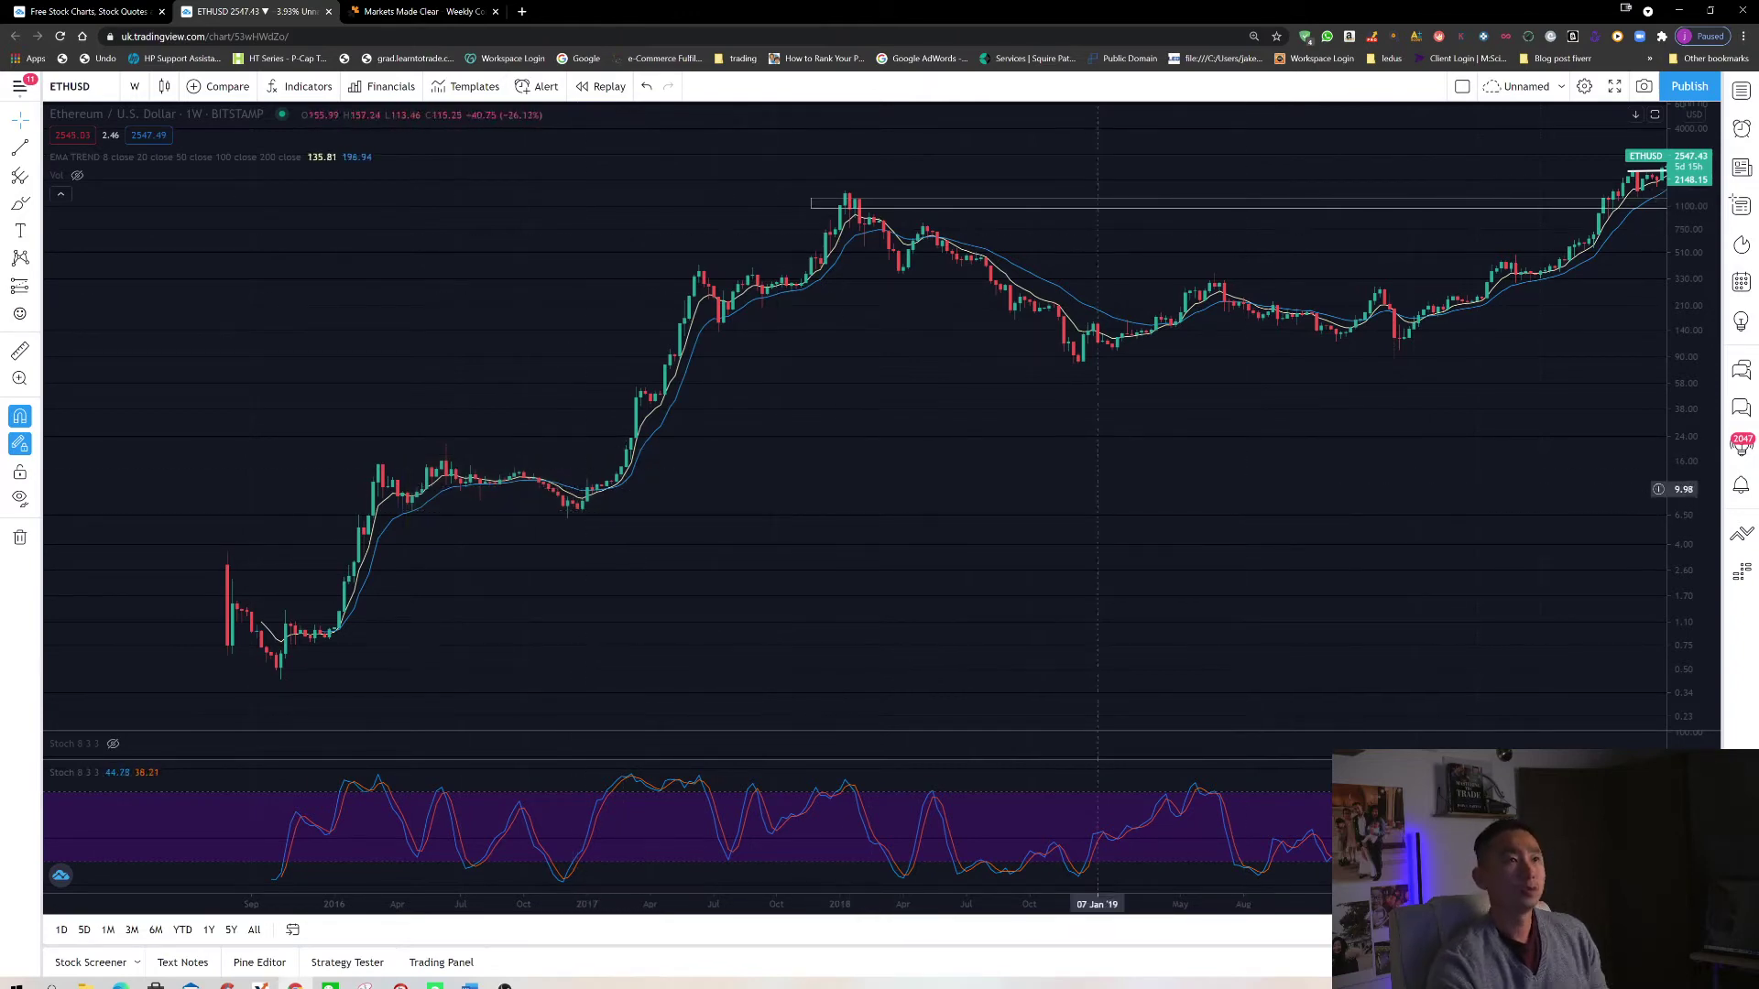
key("ctrl+z")
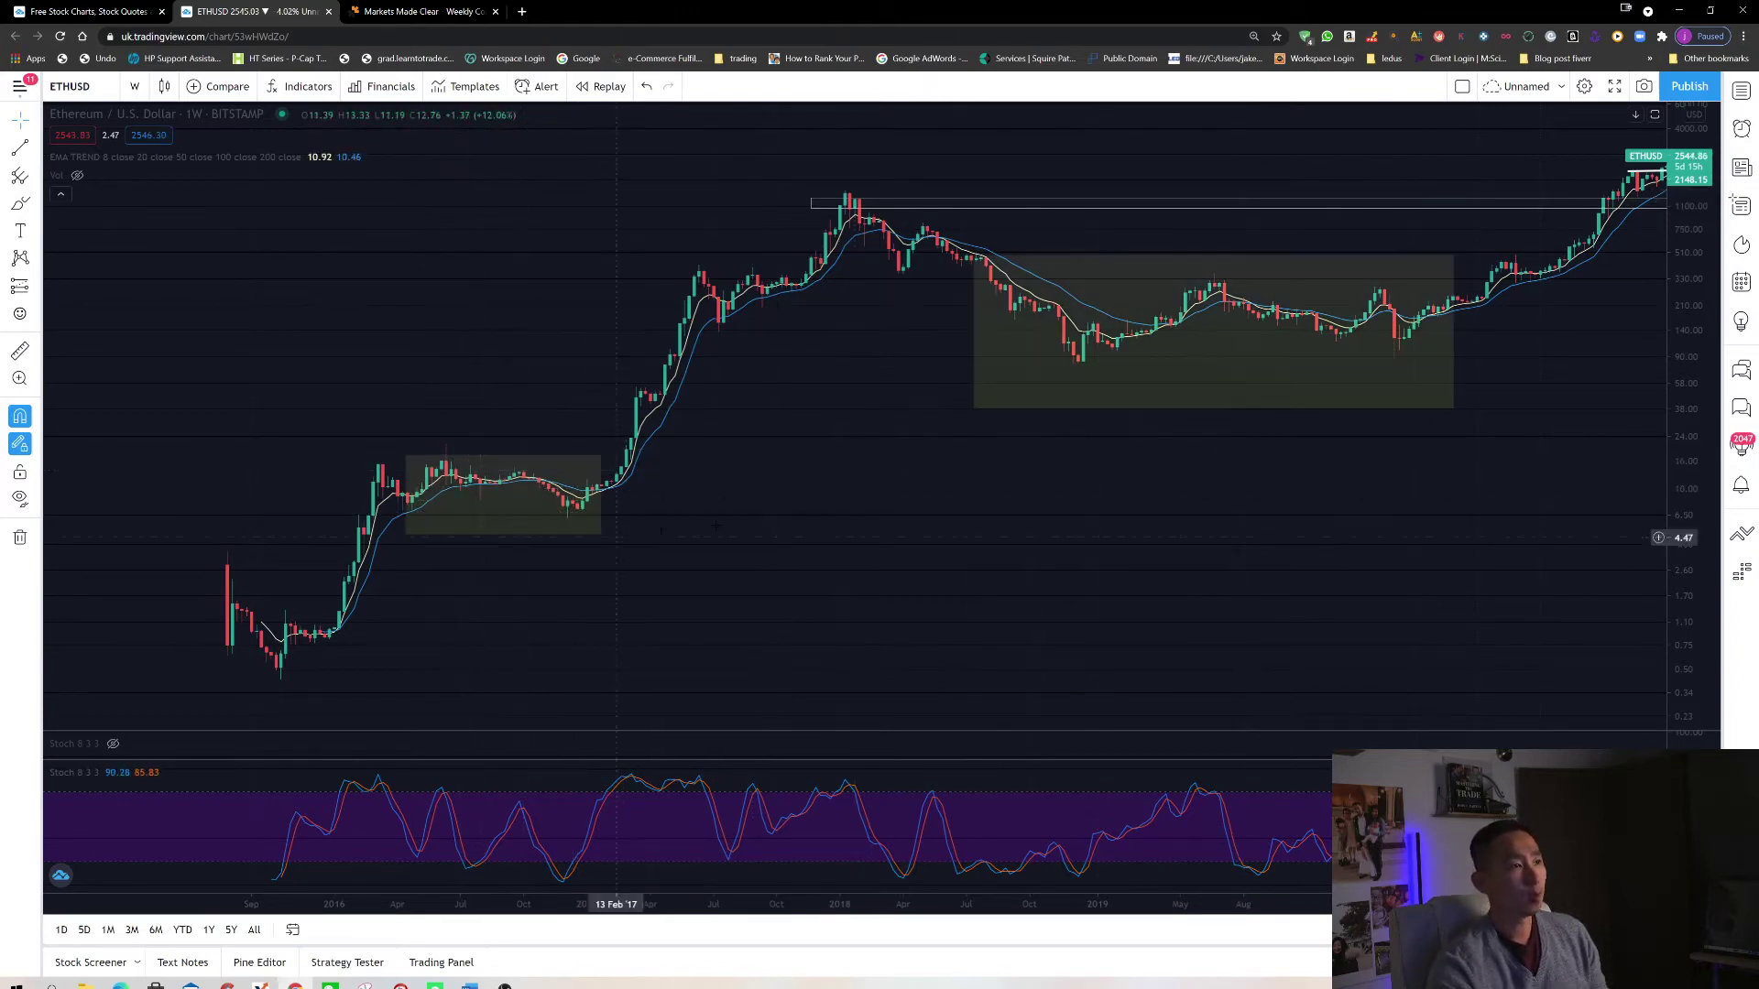
left_click(810, 196)
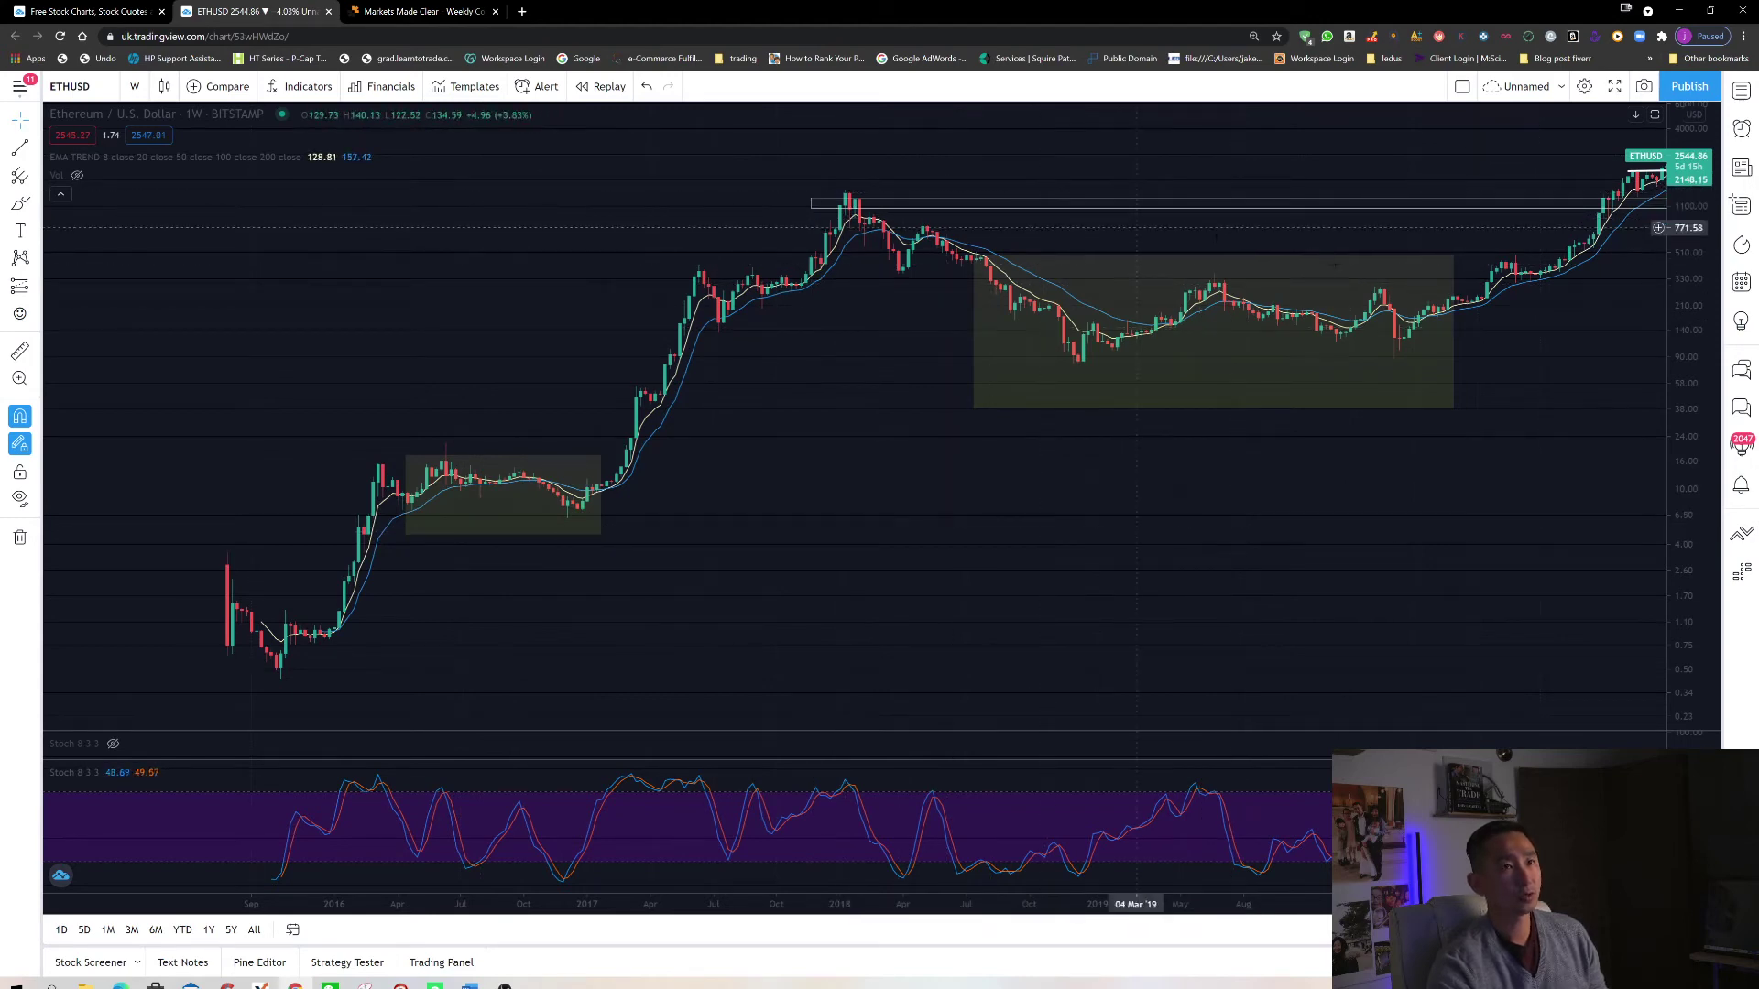
left_click(500, 559)
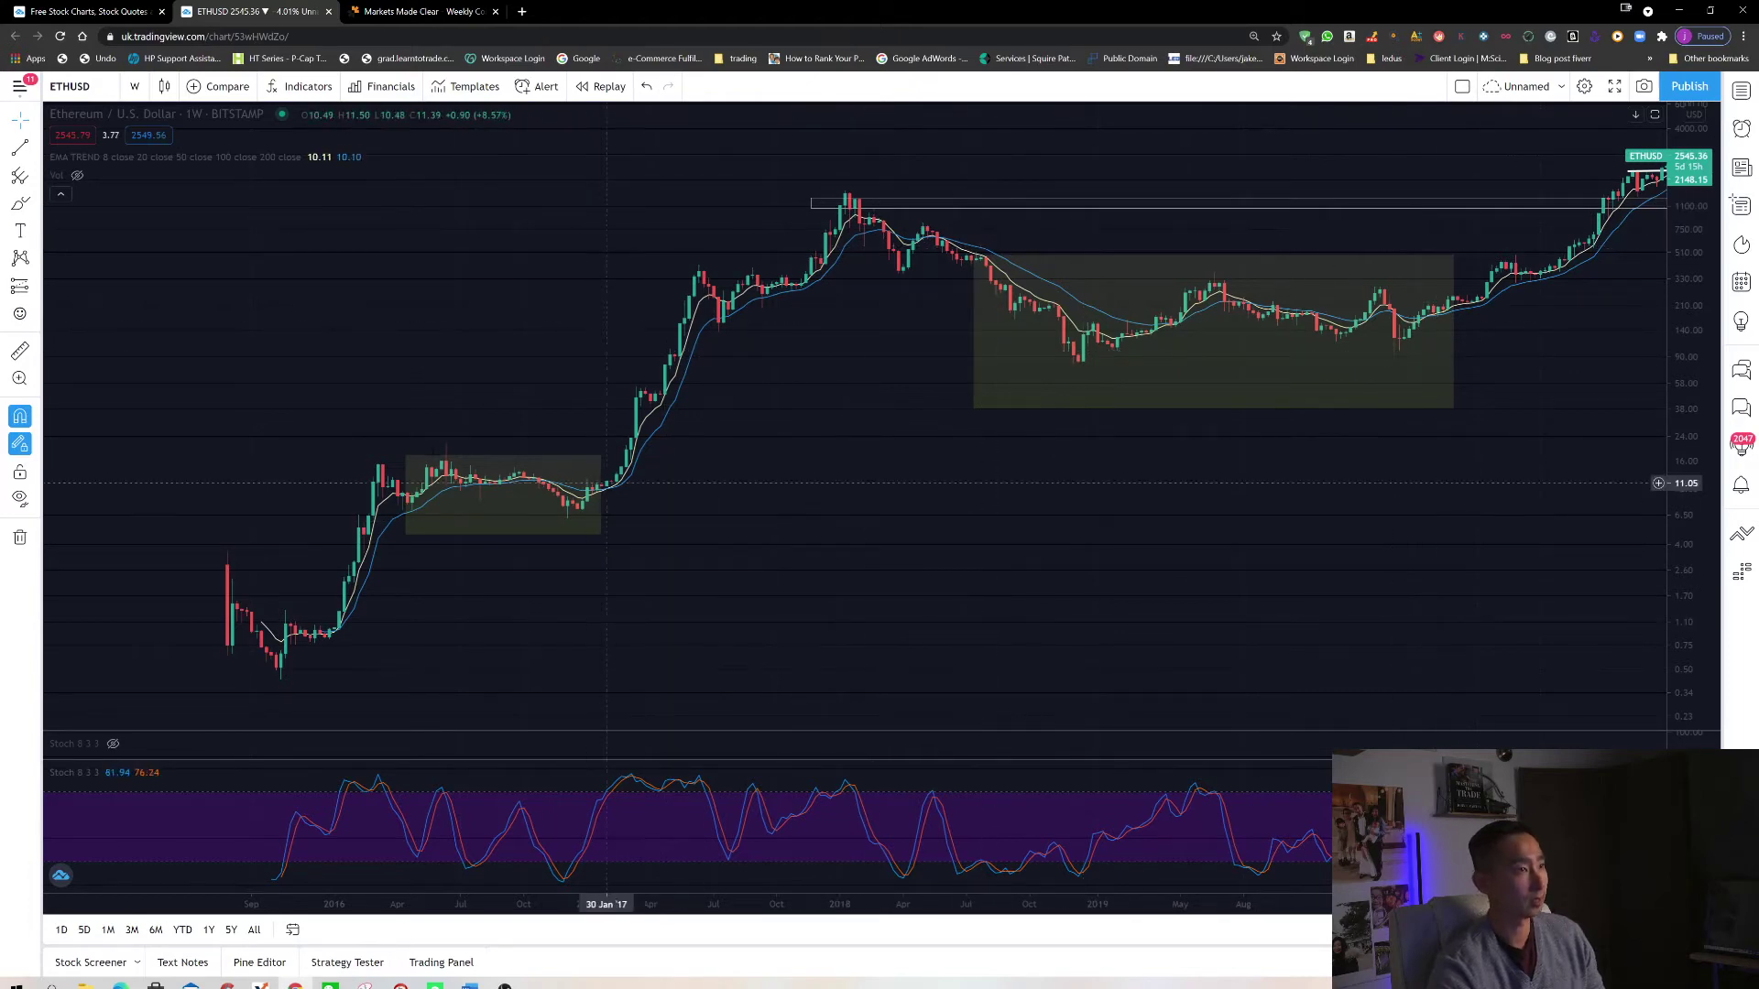
Step: Compare ETHUSD's early 2017 breakout with its 2020–2021 rally on the weekly chart
key("Delete")
left_click_drag(1267, 549, 1117, 550)
key("ctrl+z")
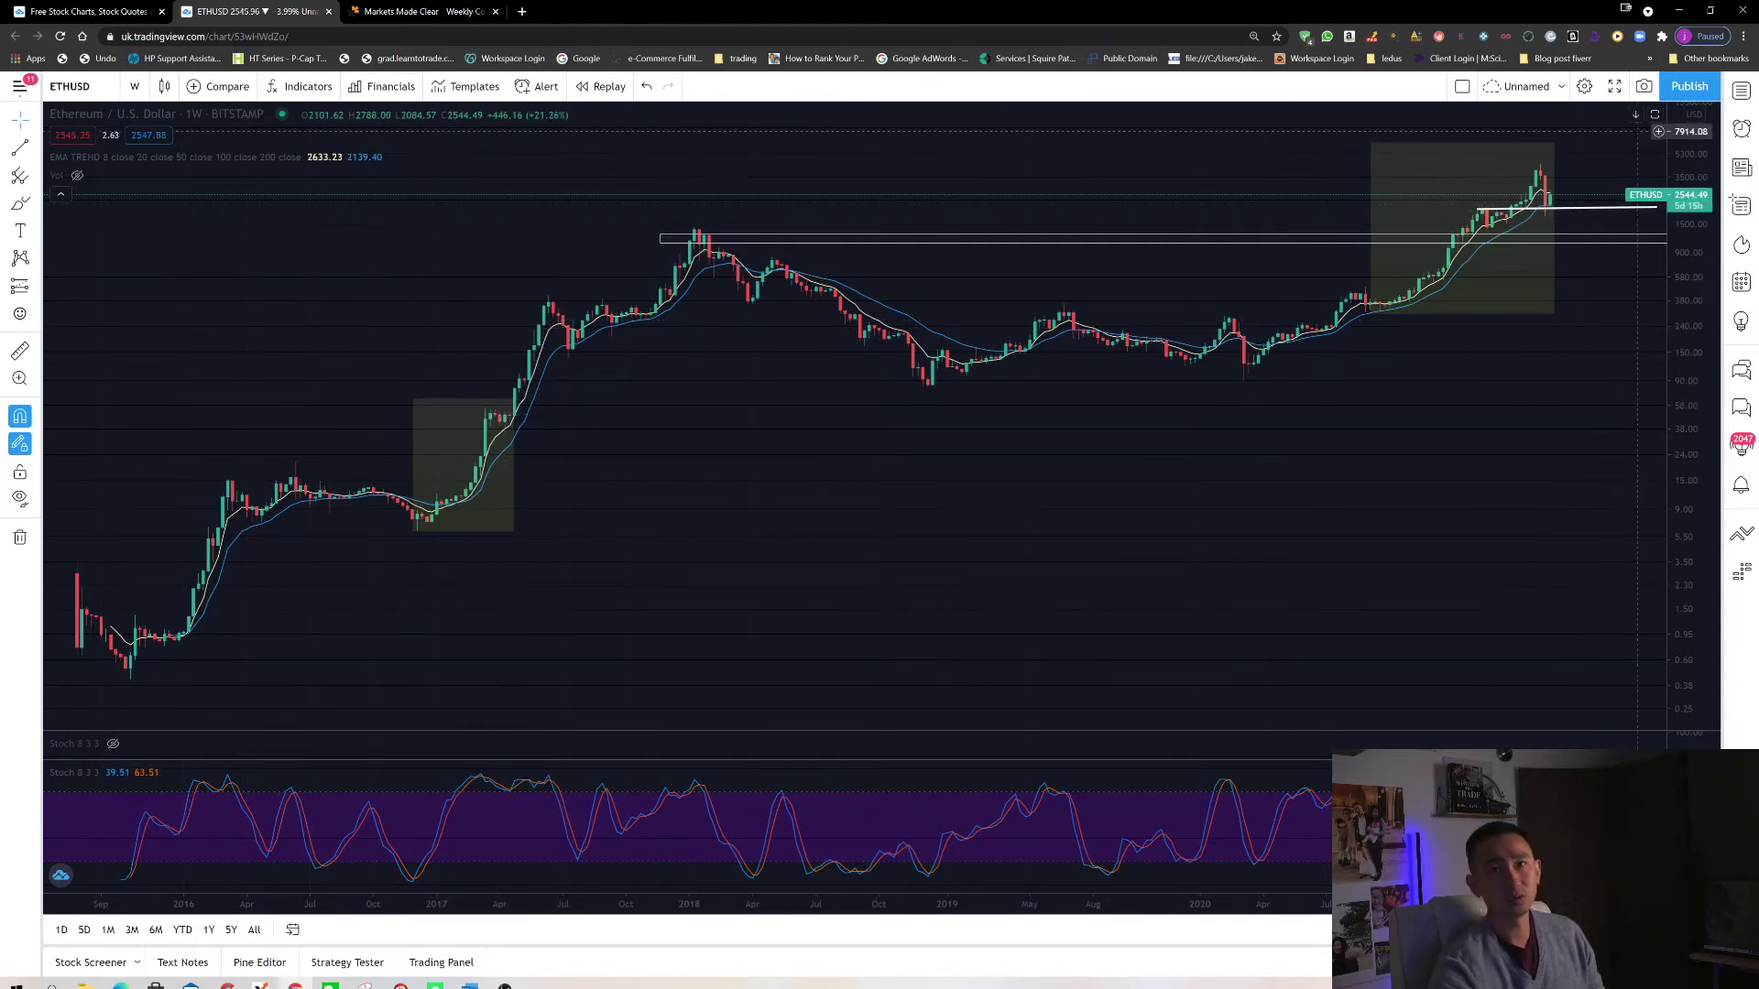
key("Delete")
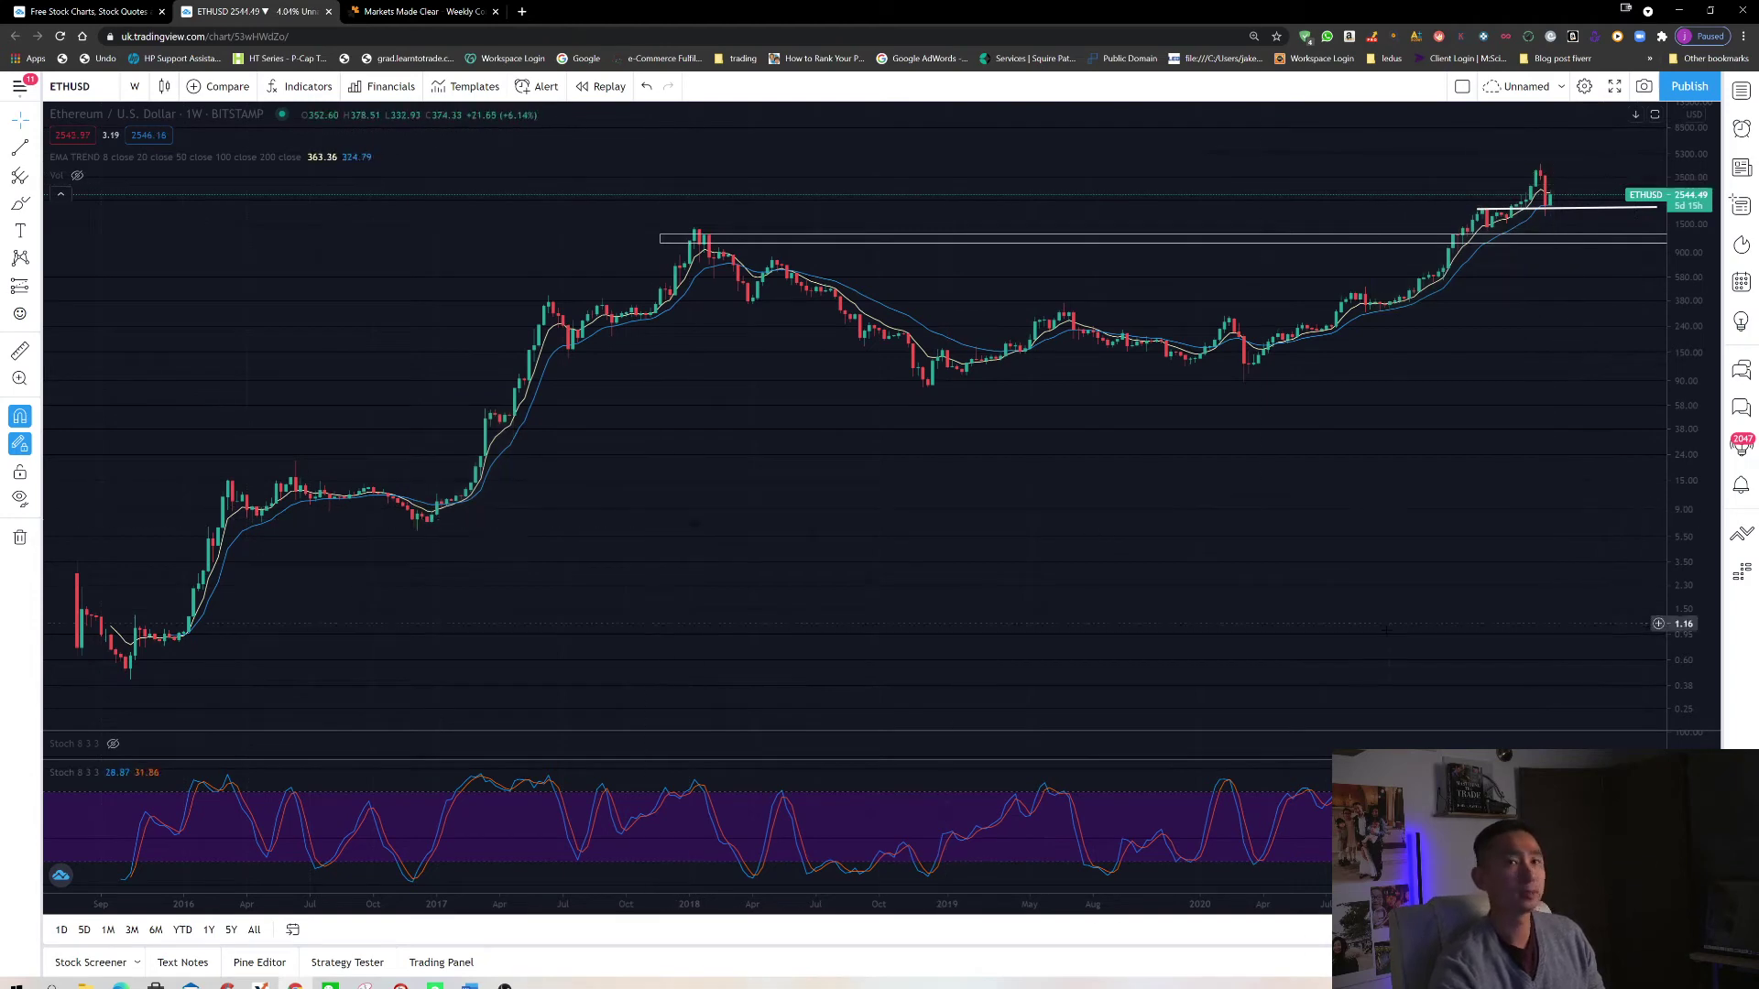
scroll(970, 479, "right", 5)
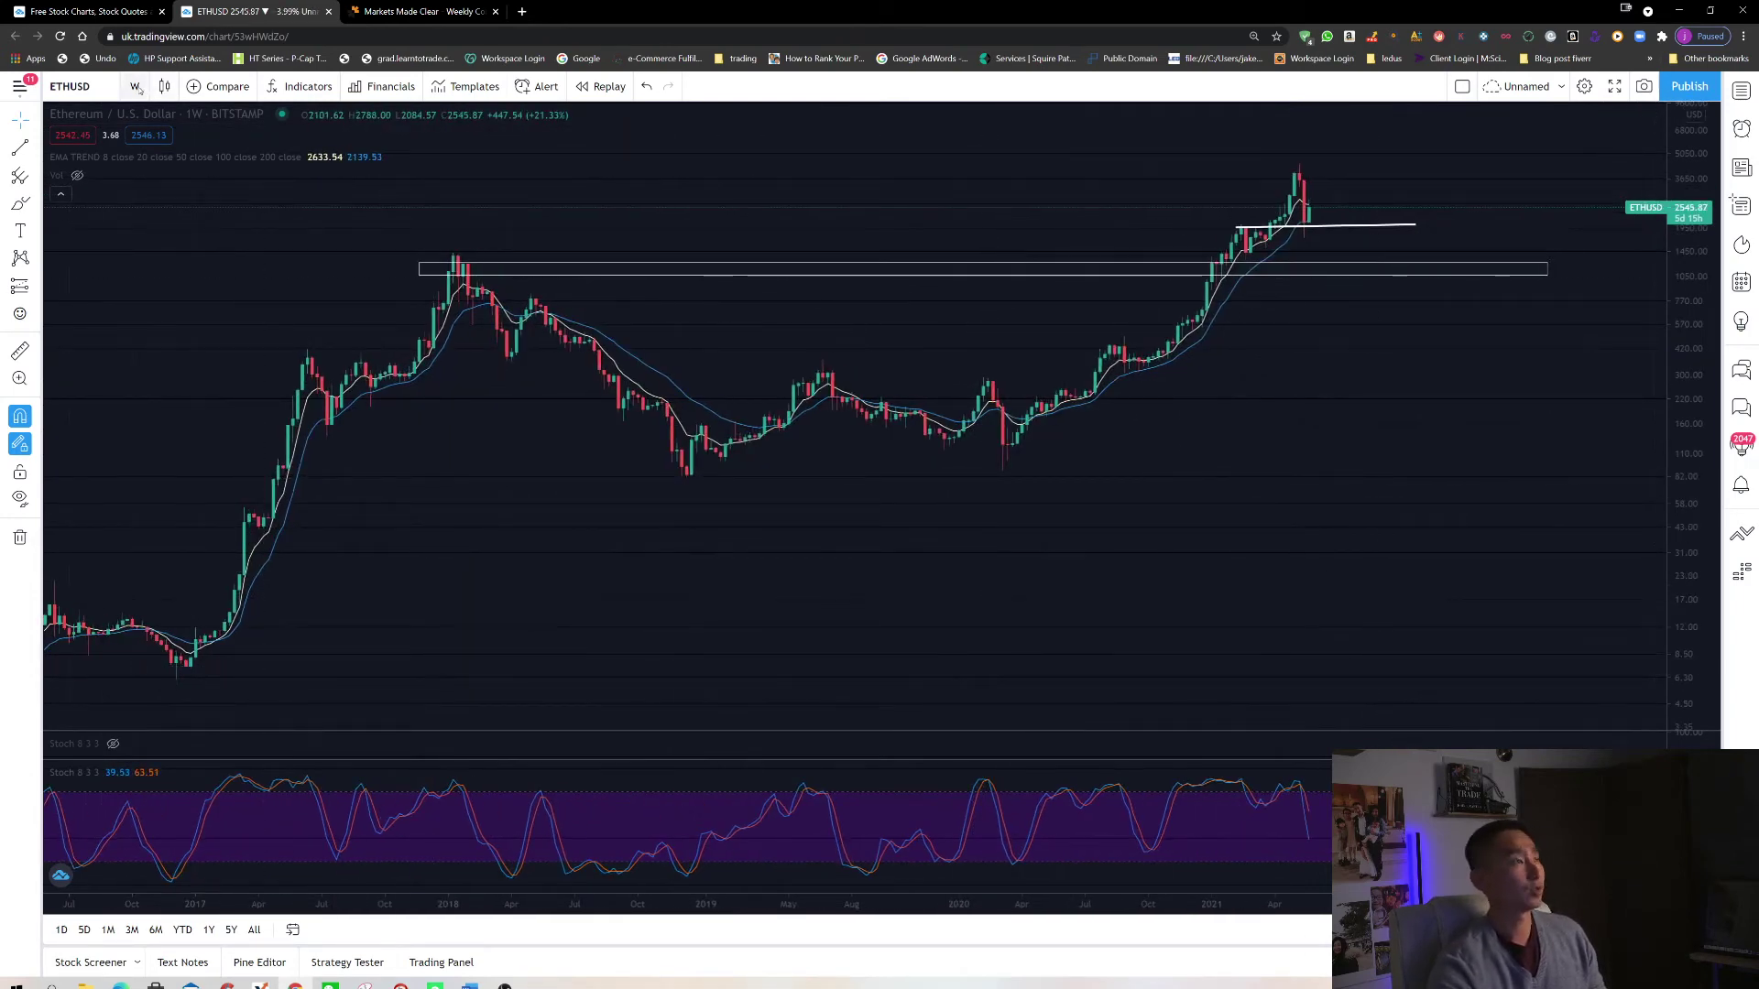
Step: Set the ETHUSD interval to 1 day and examine price around the 2021 support line and the lower zone from the 2018 high
left_click(135, 87)
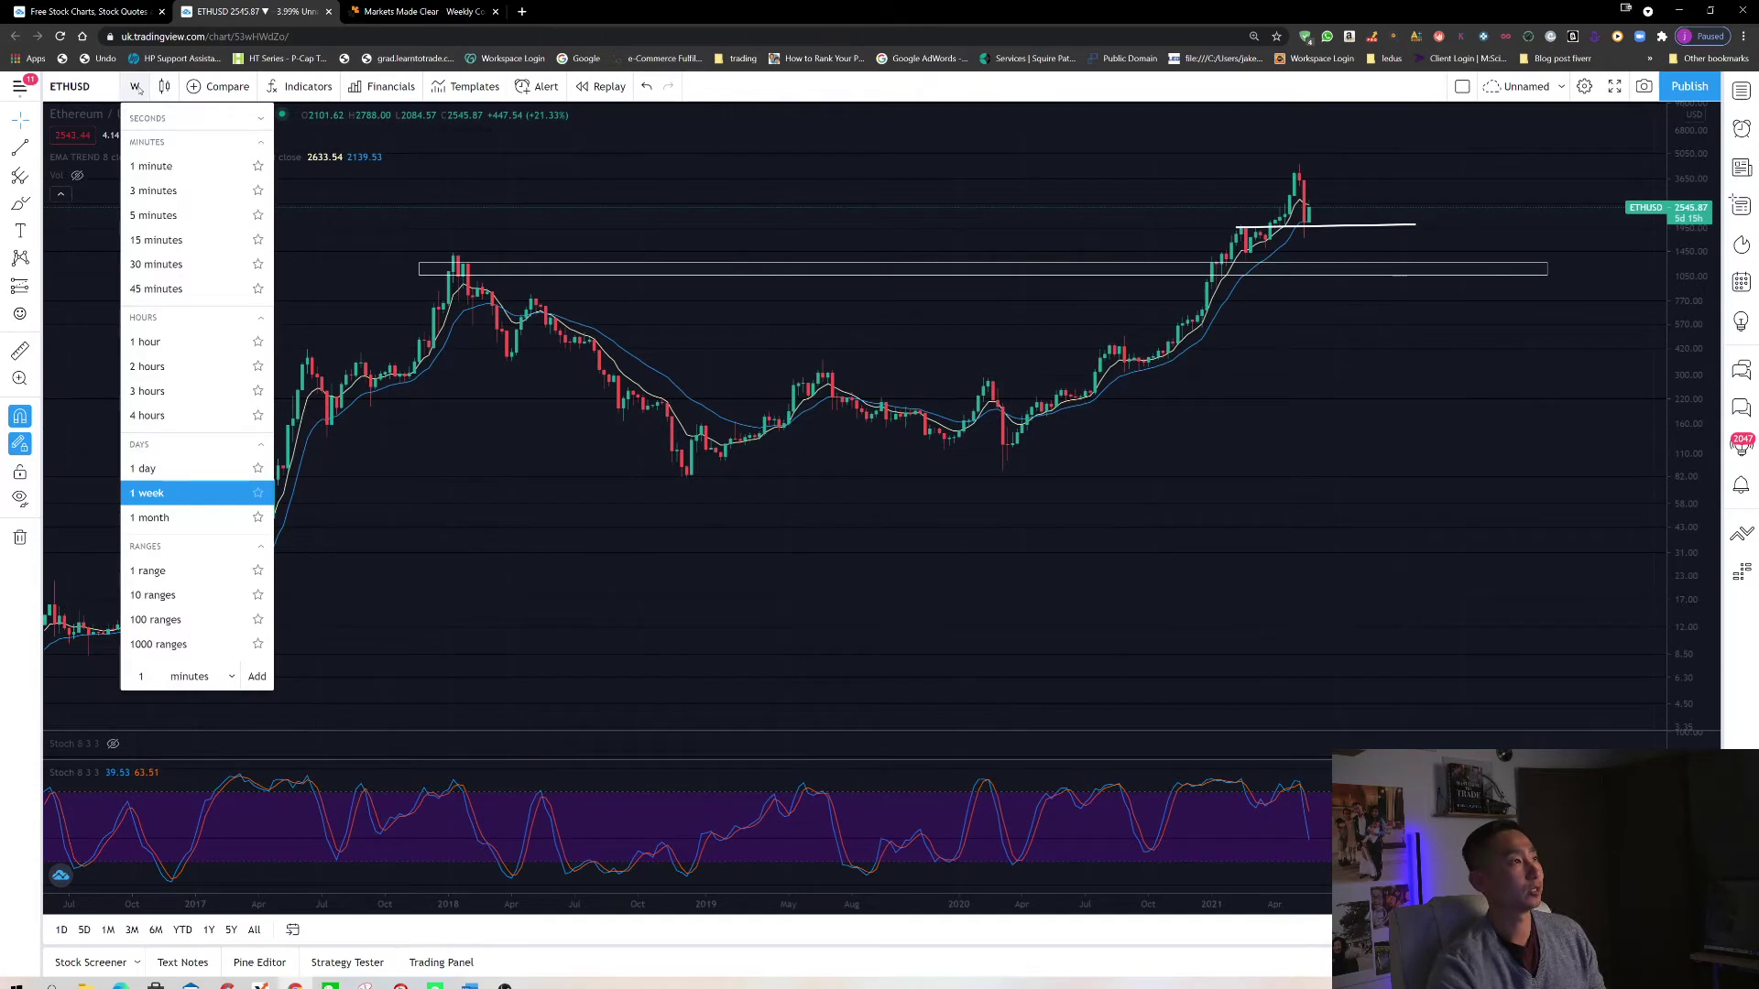
left_click(210, 471)
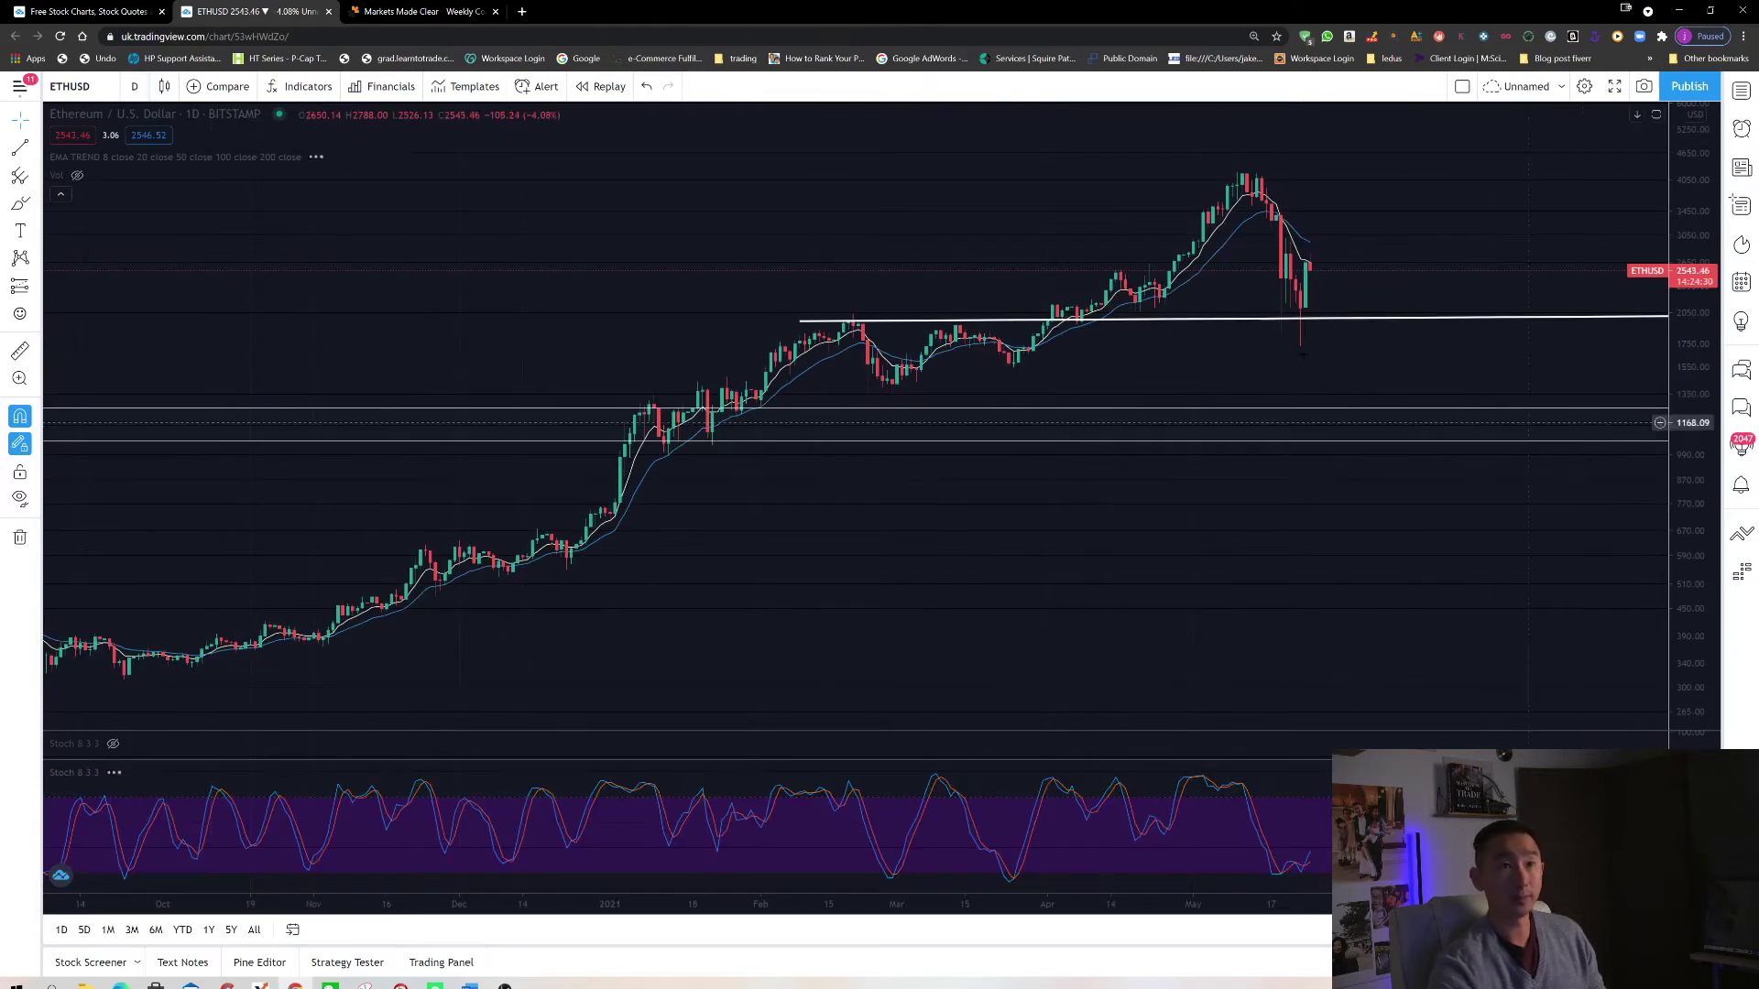
left_click_drag(1319, 359, 1227, 365)
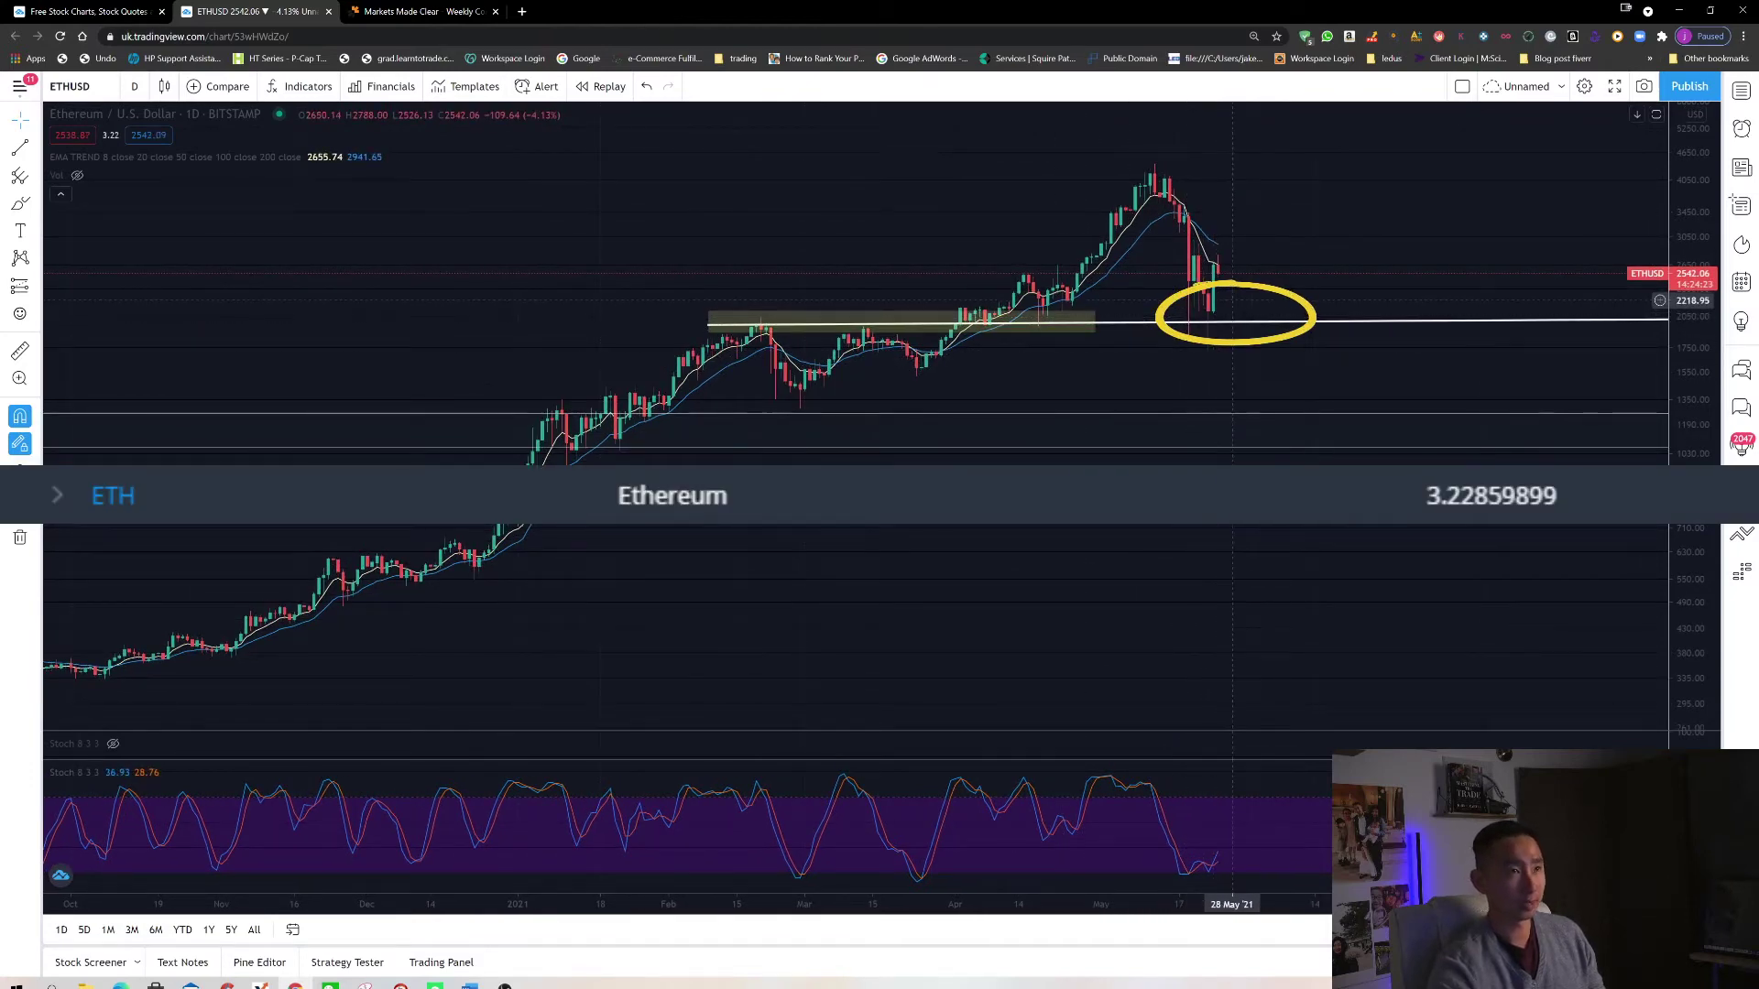
left_click_drag(1232, 303, 1226, 302)
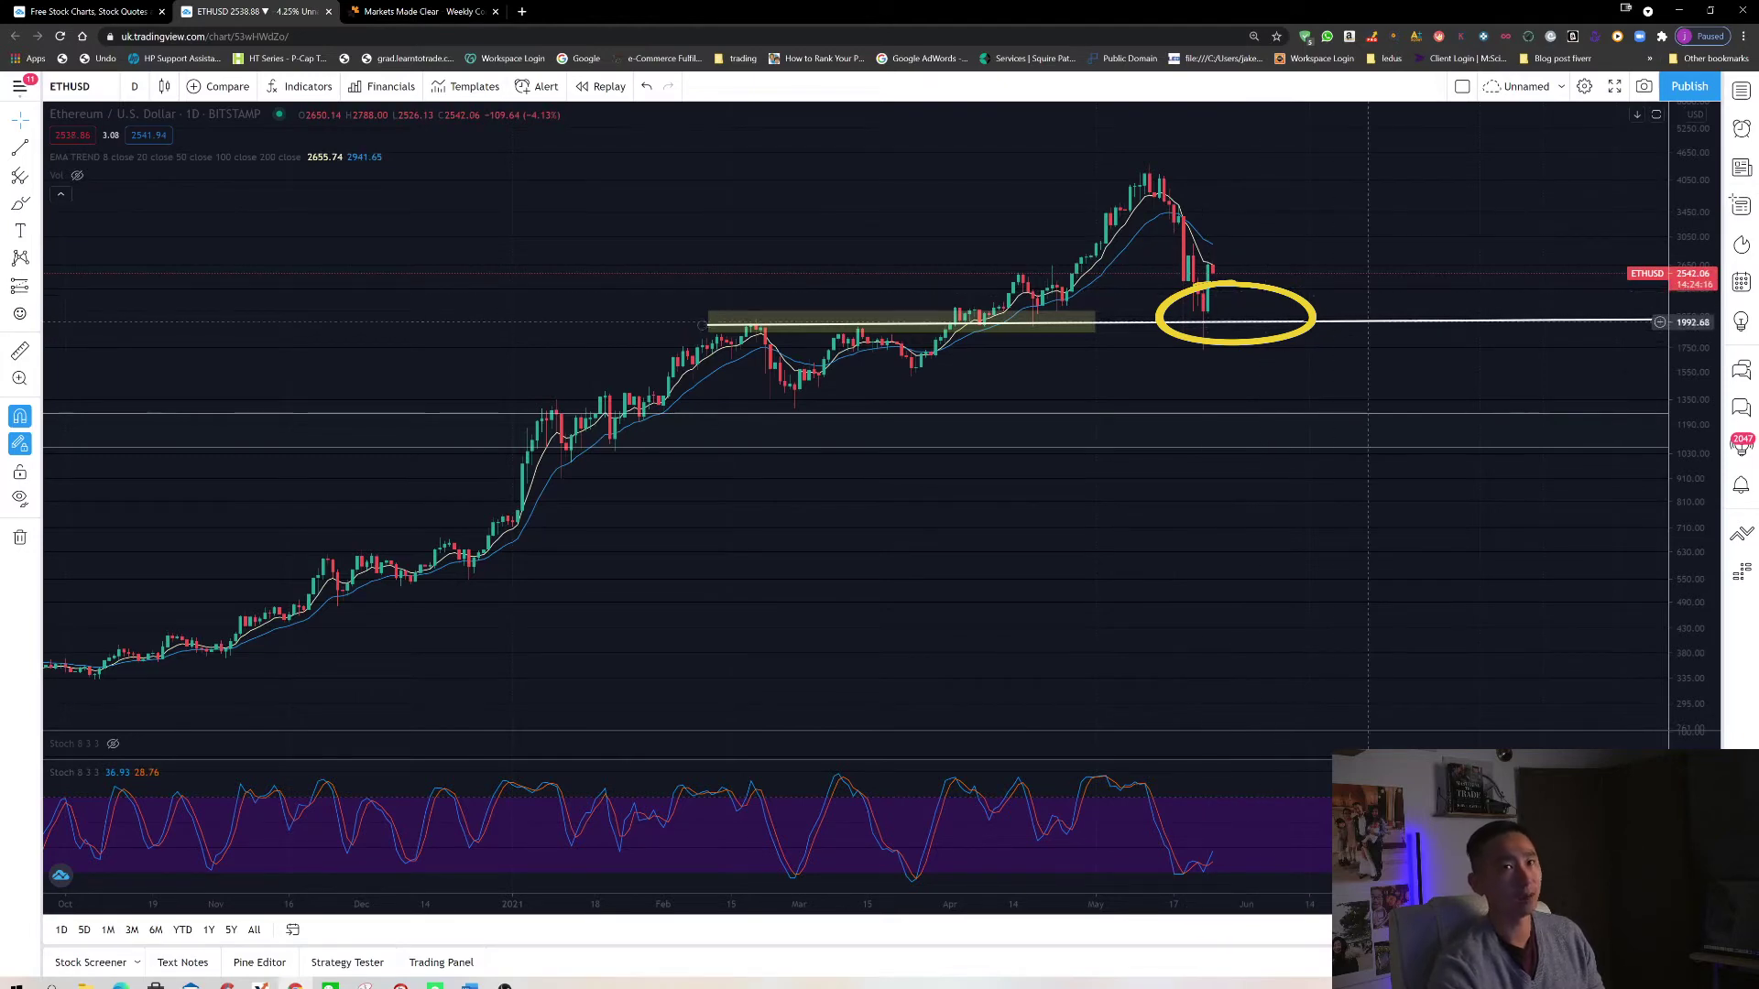
key("Escape")
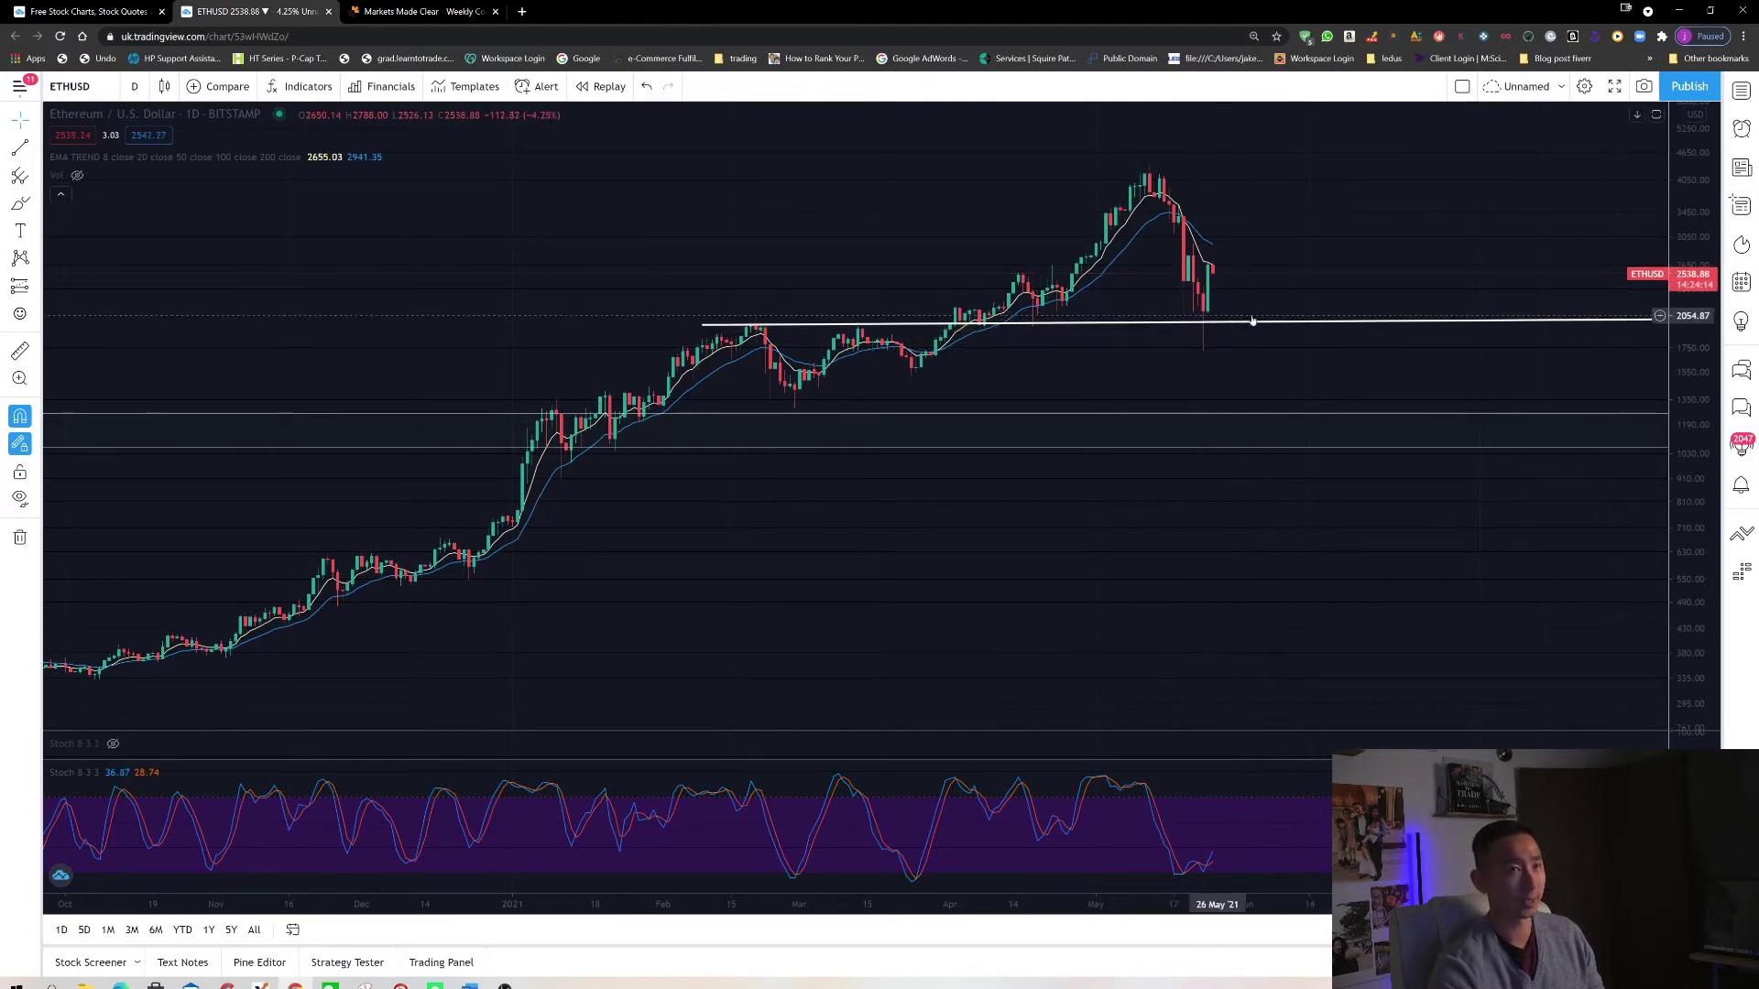
left_click_drag(1221, 298, 1147, 275)
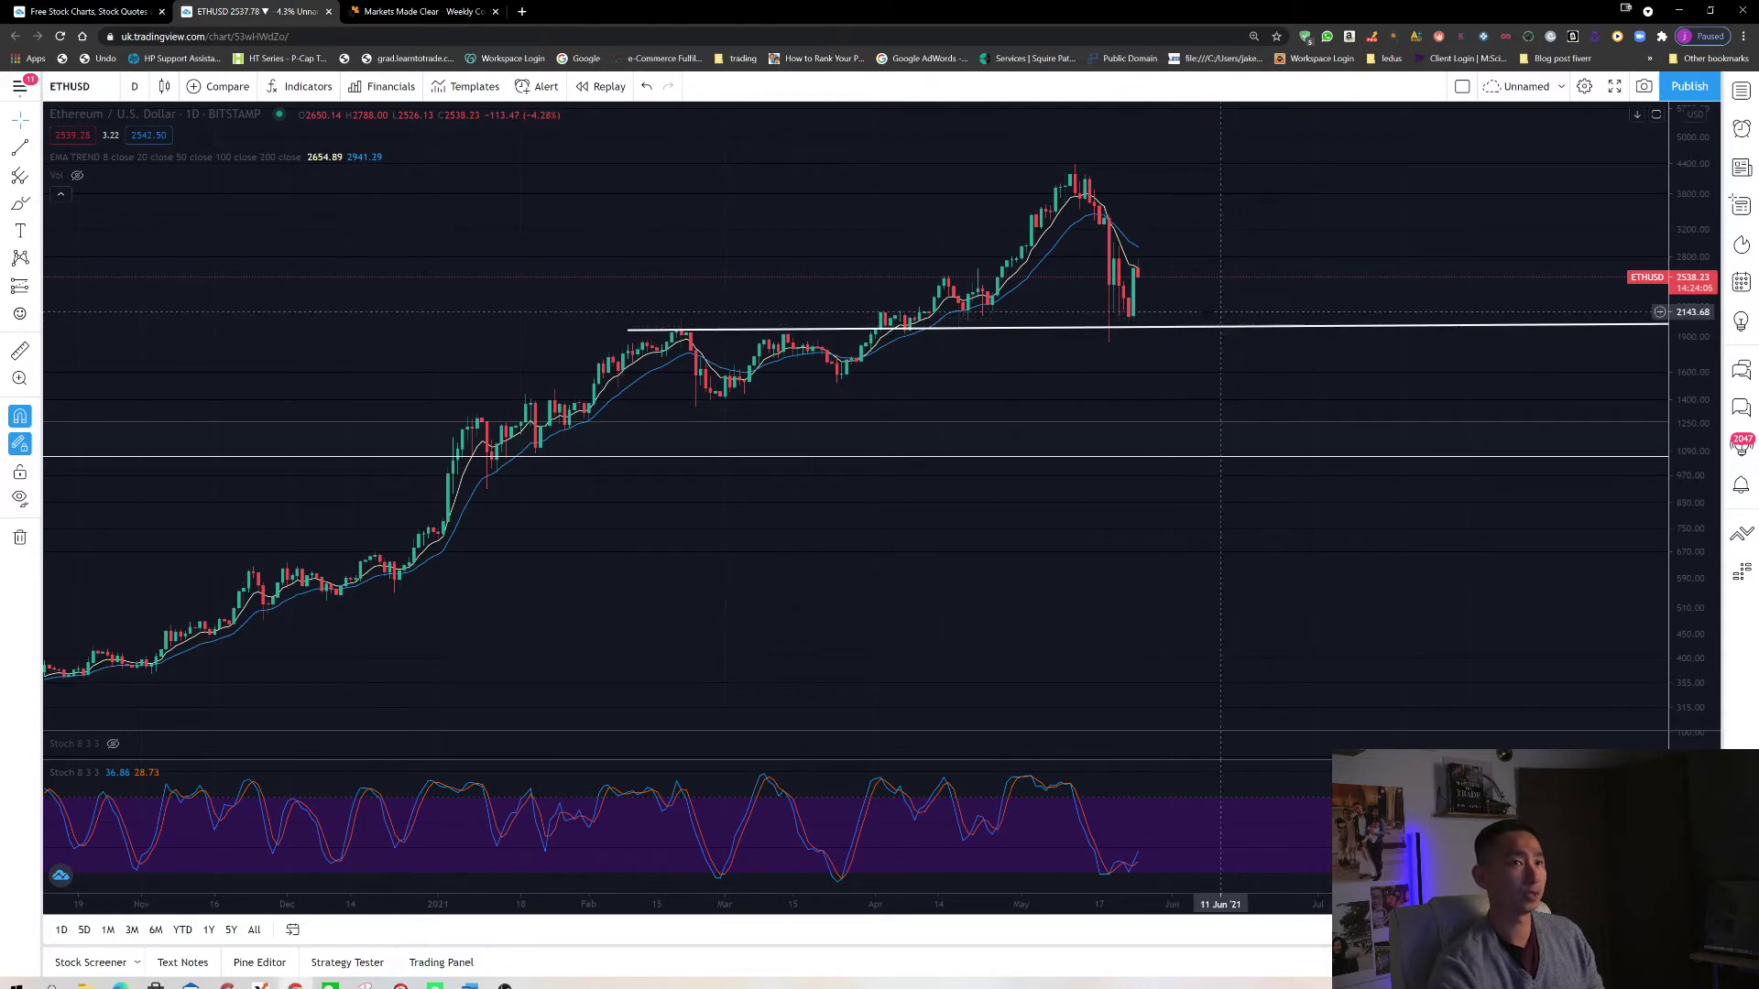
mouse_move(1232, 283)
left_mouse_down()
mouse_move(1159, 302)
mouse_move(1266, 343)
mouse_move(1296, 293)
mouse_move(1195, 286)
left_mouse_up()
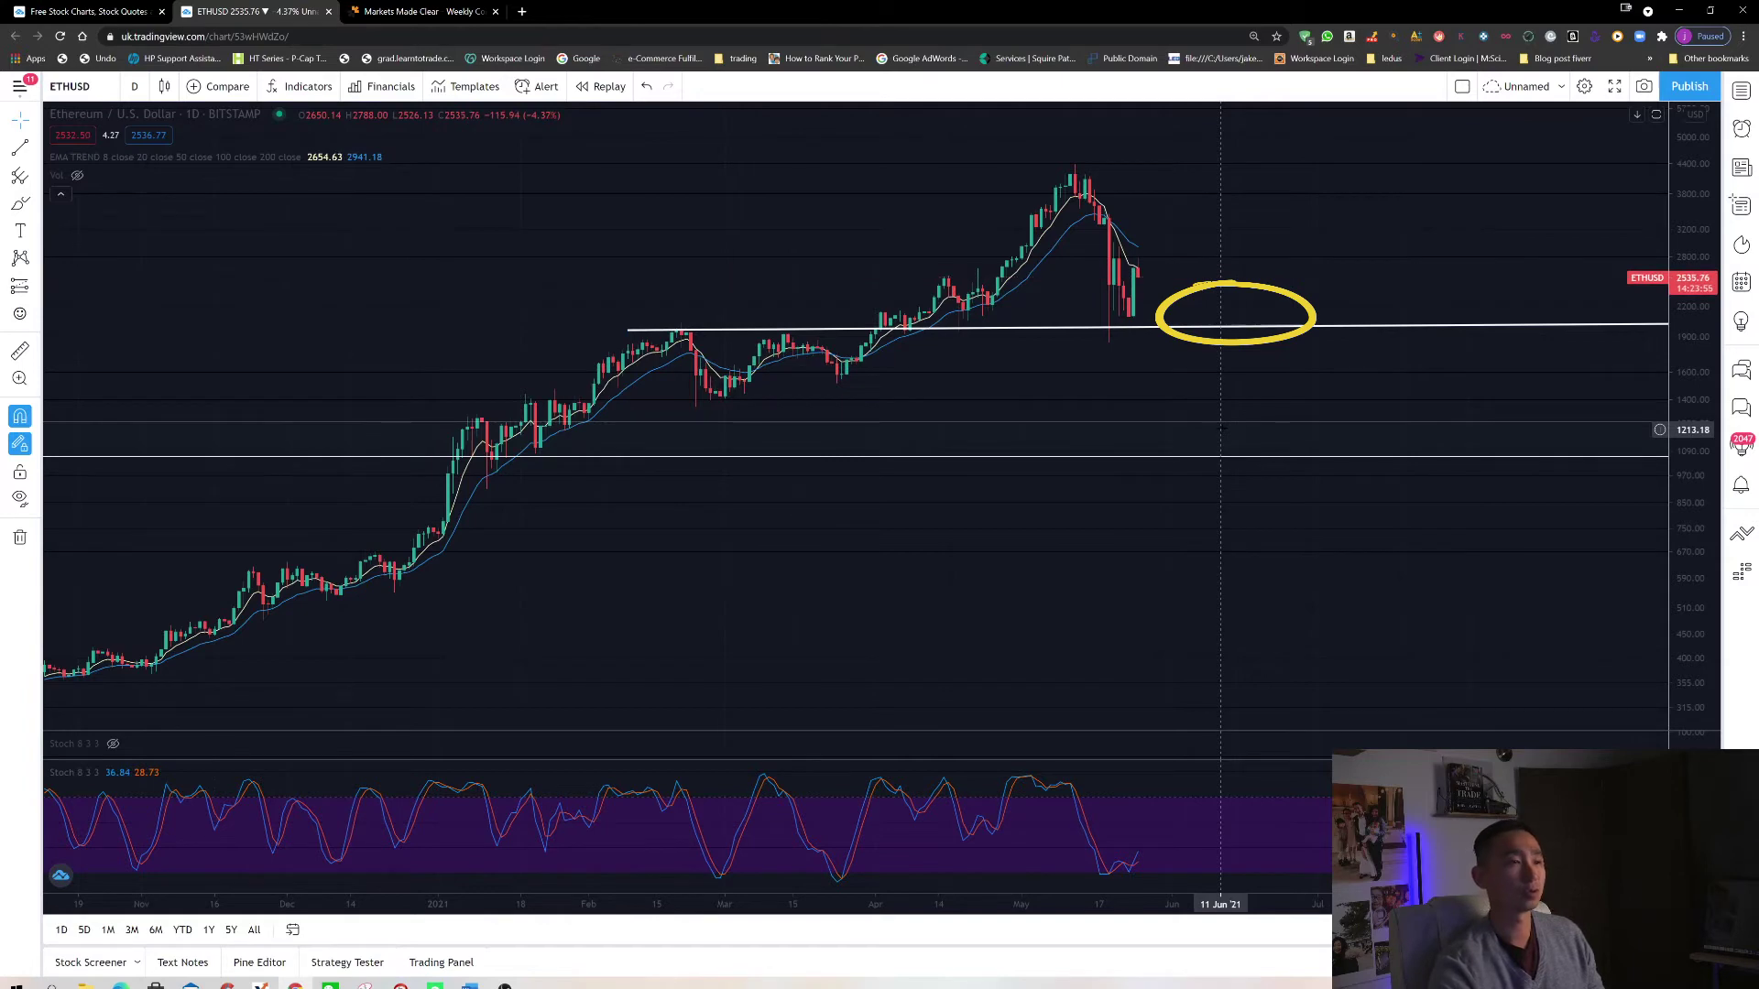
mouse_move(1260, 384)
left_mouse_down()
mouse_move(1178, 409)
mouse_move(1255, 439)
mouse_move(1287, 388)
left_mouse_up()
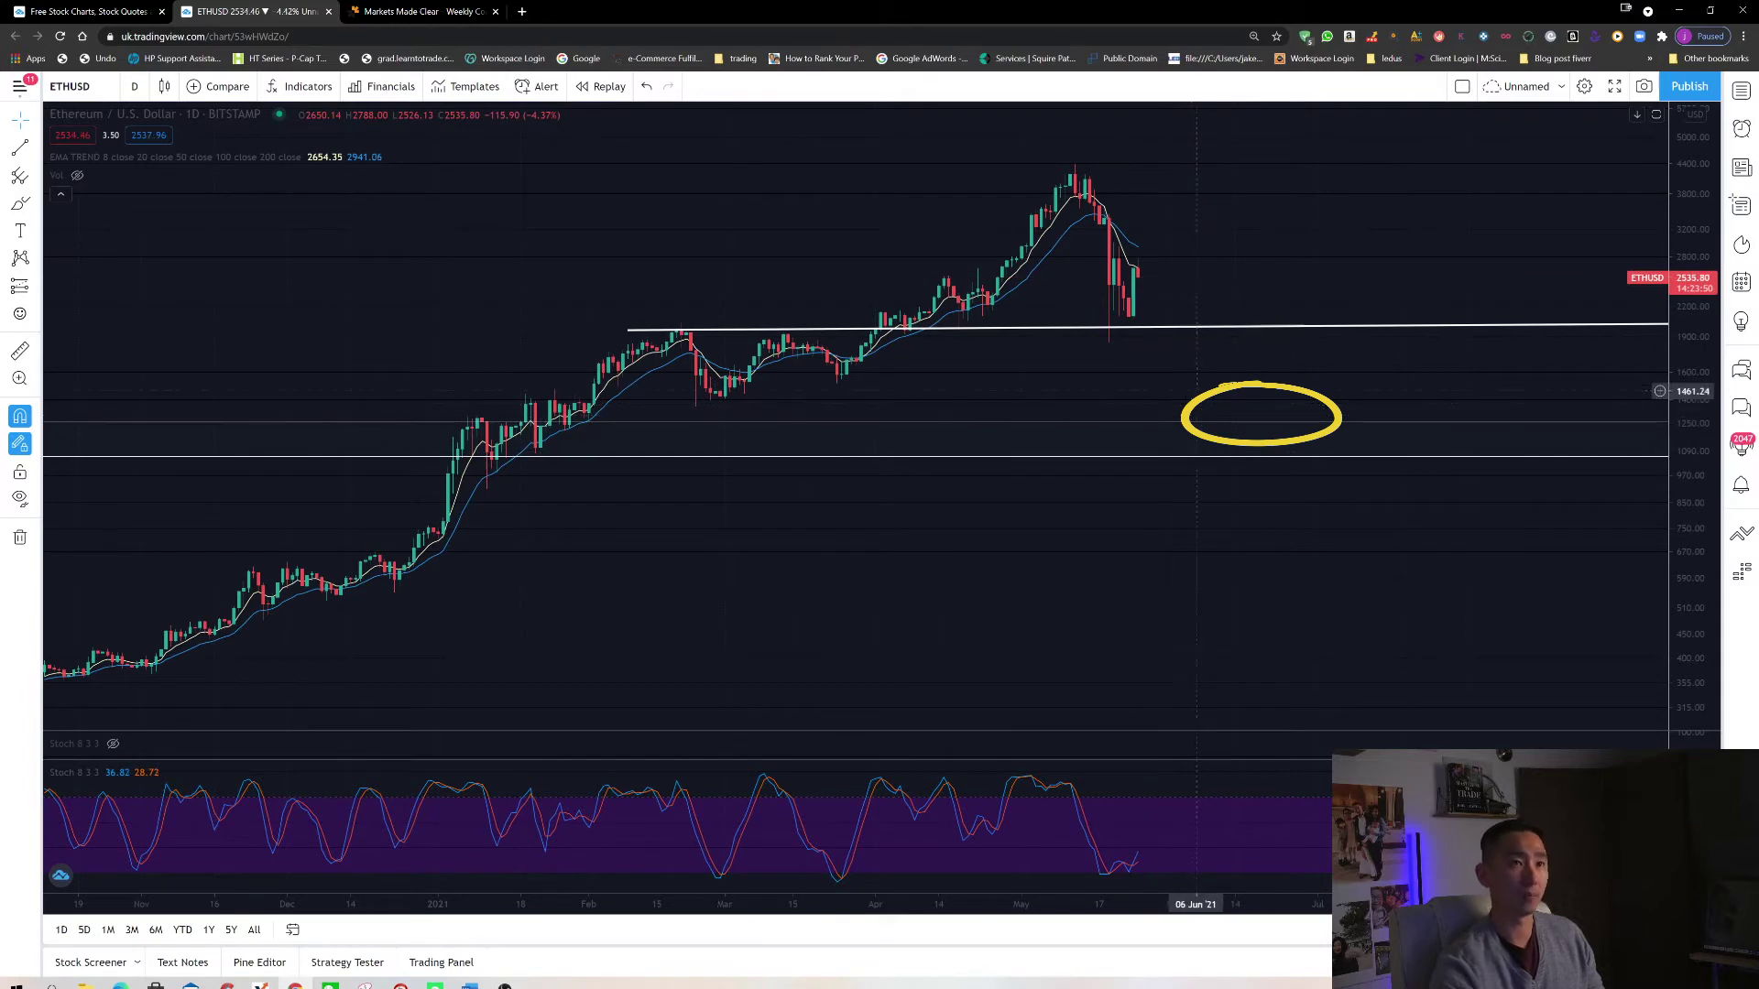
key("ctrl+z")
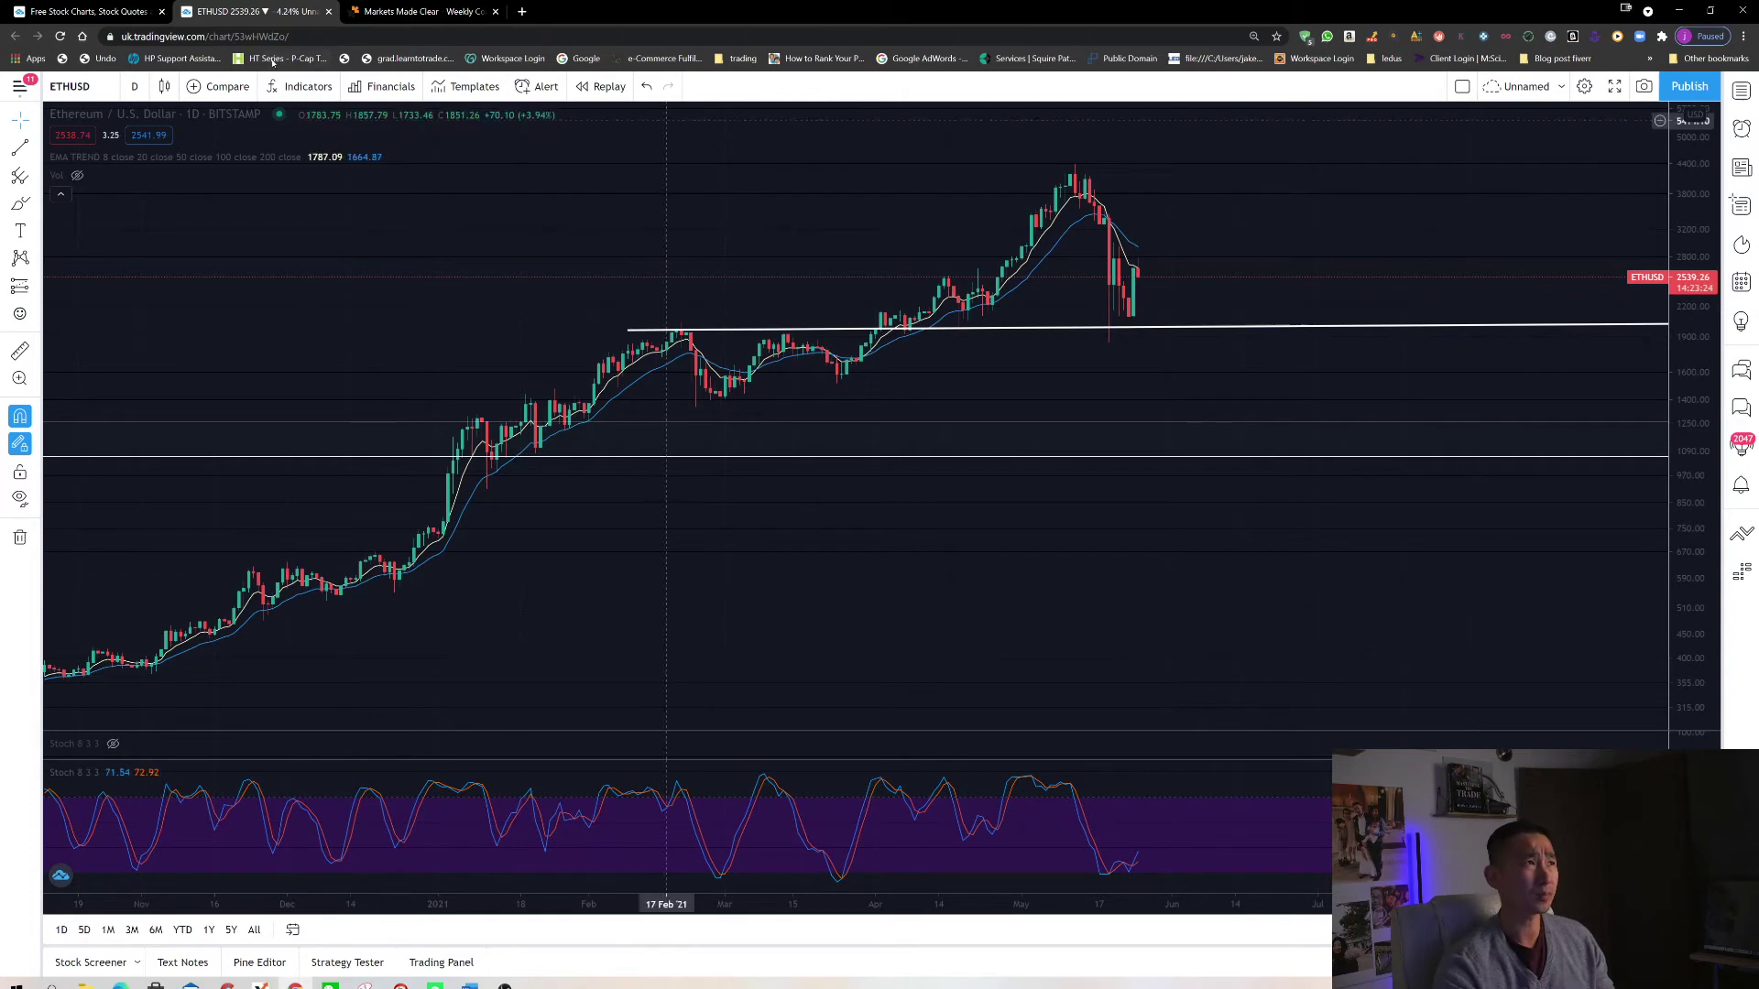
Step: Set the chart interval to 1 week and switch the symbol to XRPUSD
left_click(135, 86)
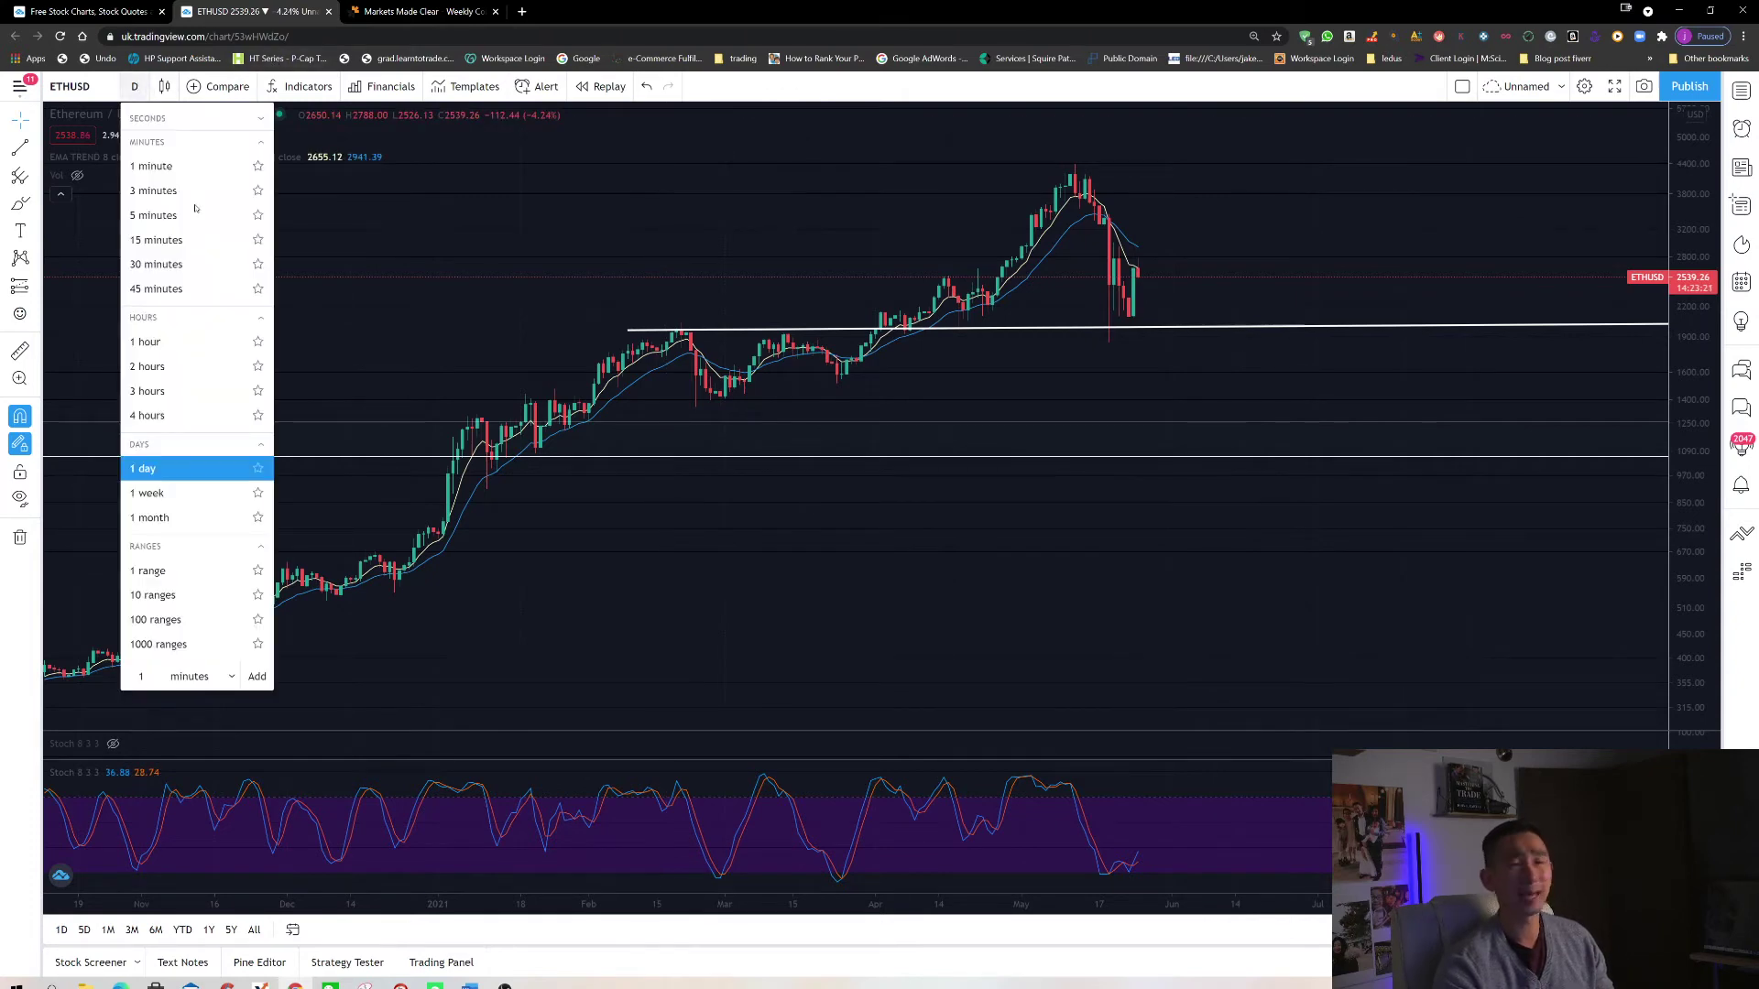
left_click(154, 495)
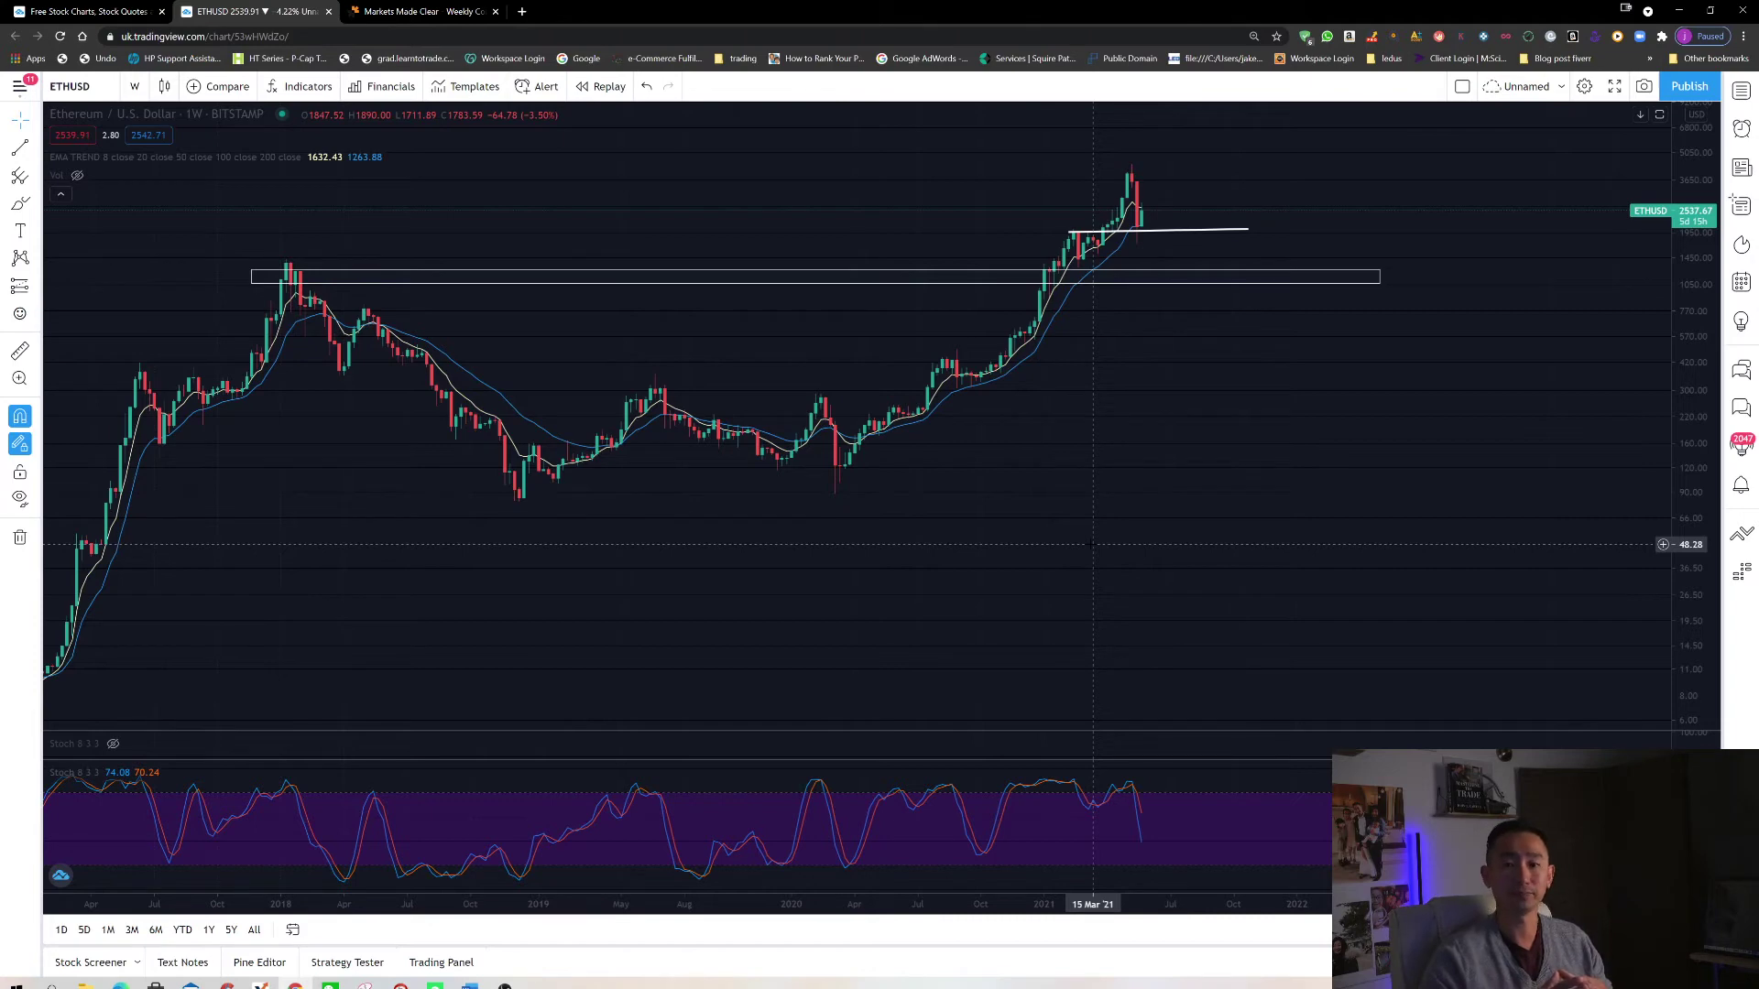
key("Down")
key("Down")
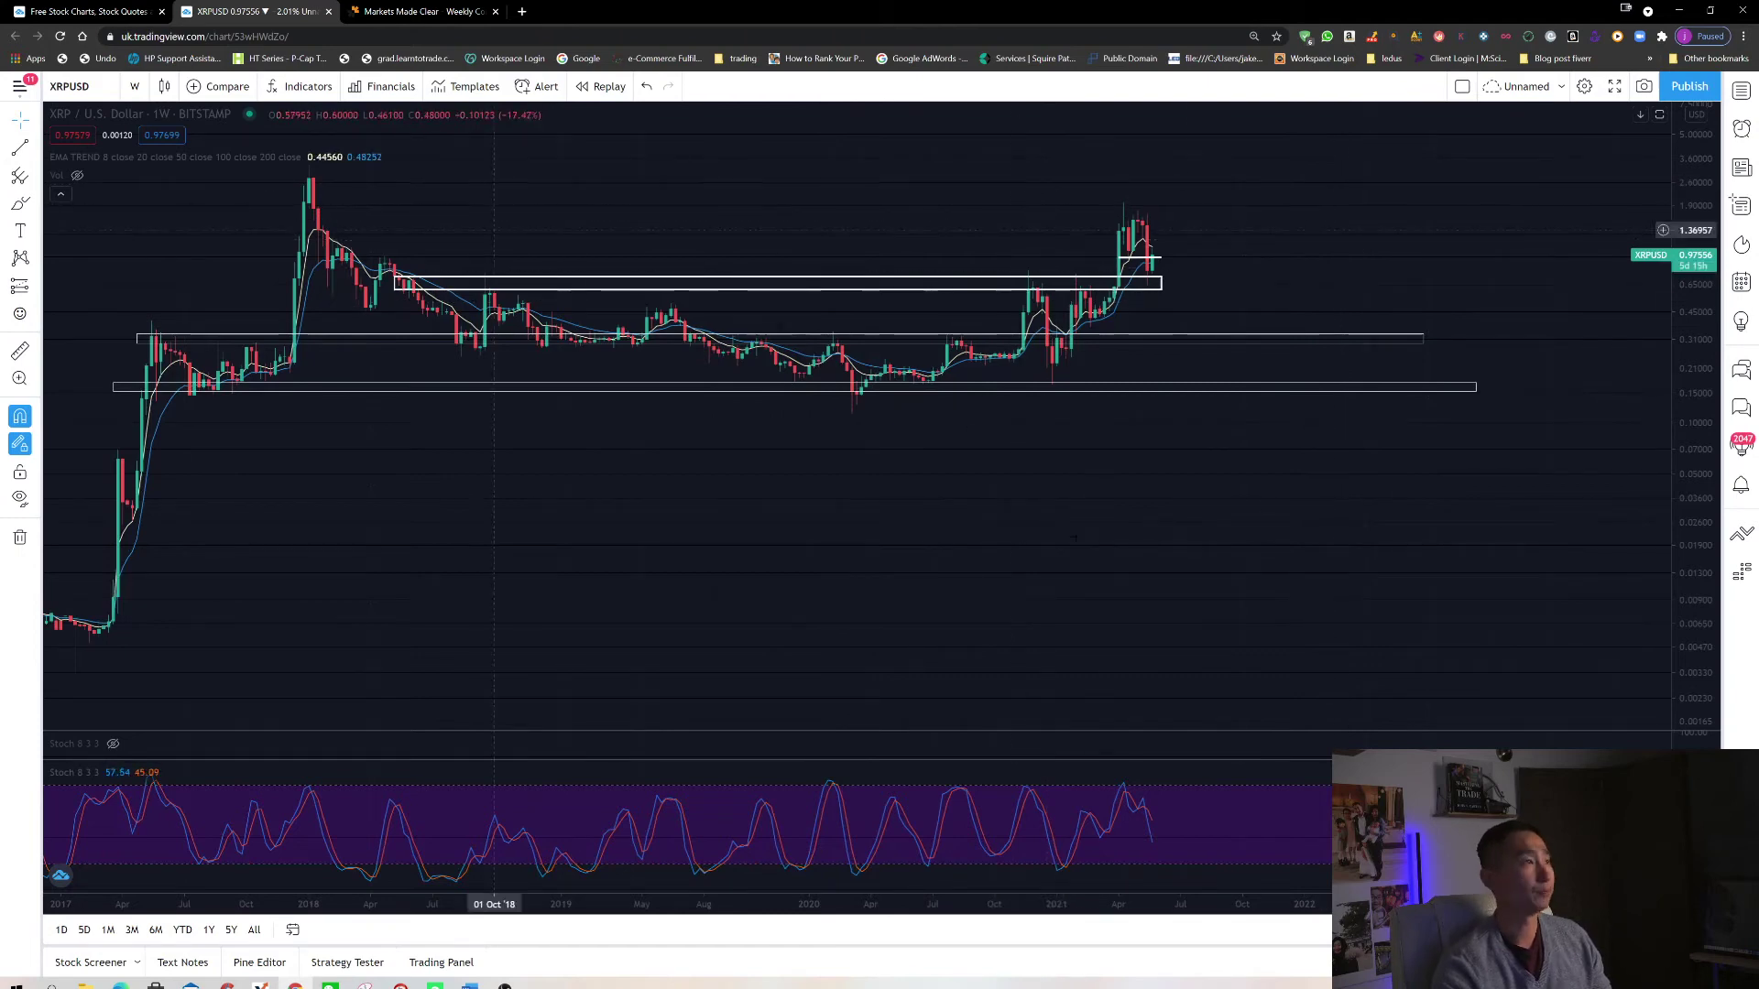
Step: Examine the weekly XRPUSD chart around its three horizontal zones, checking the upper zone that starts in 2018
scroll(1044, 582, "down", 3)
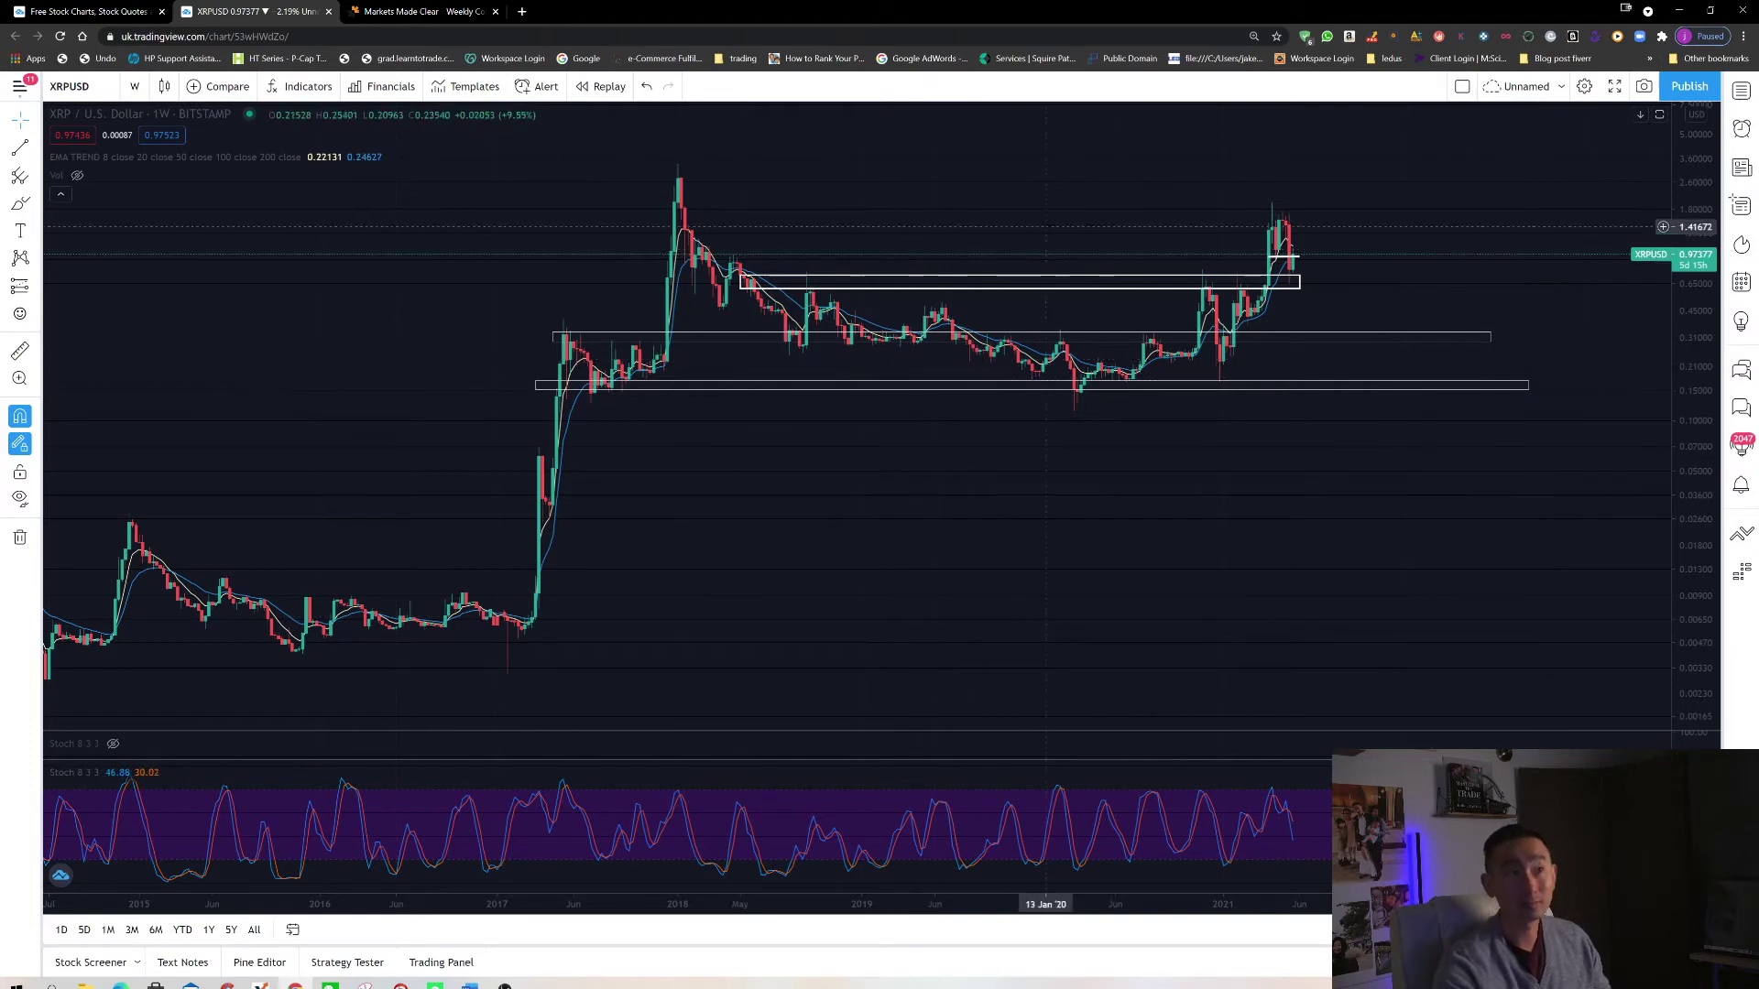
left_click(739, 276)
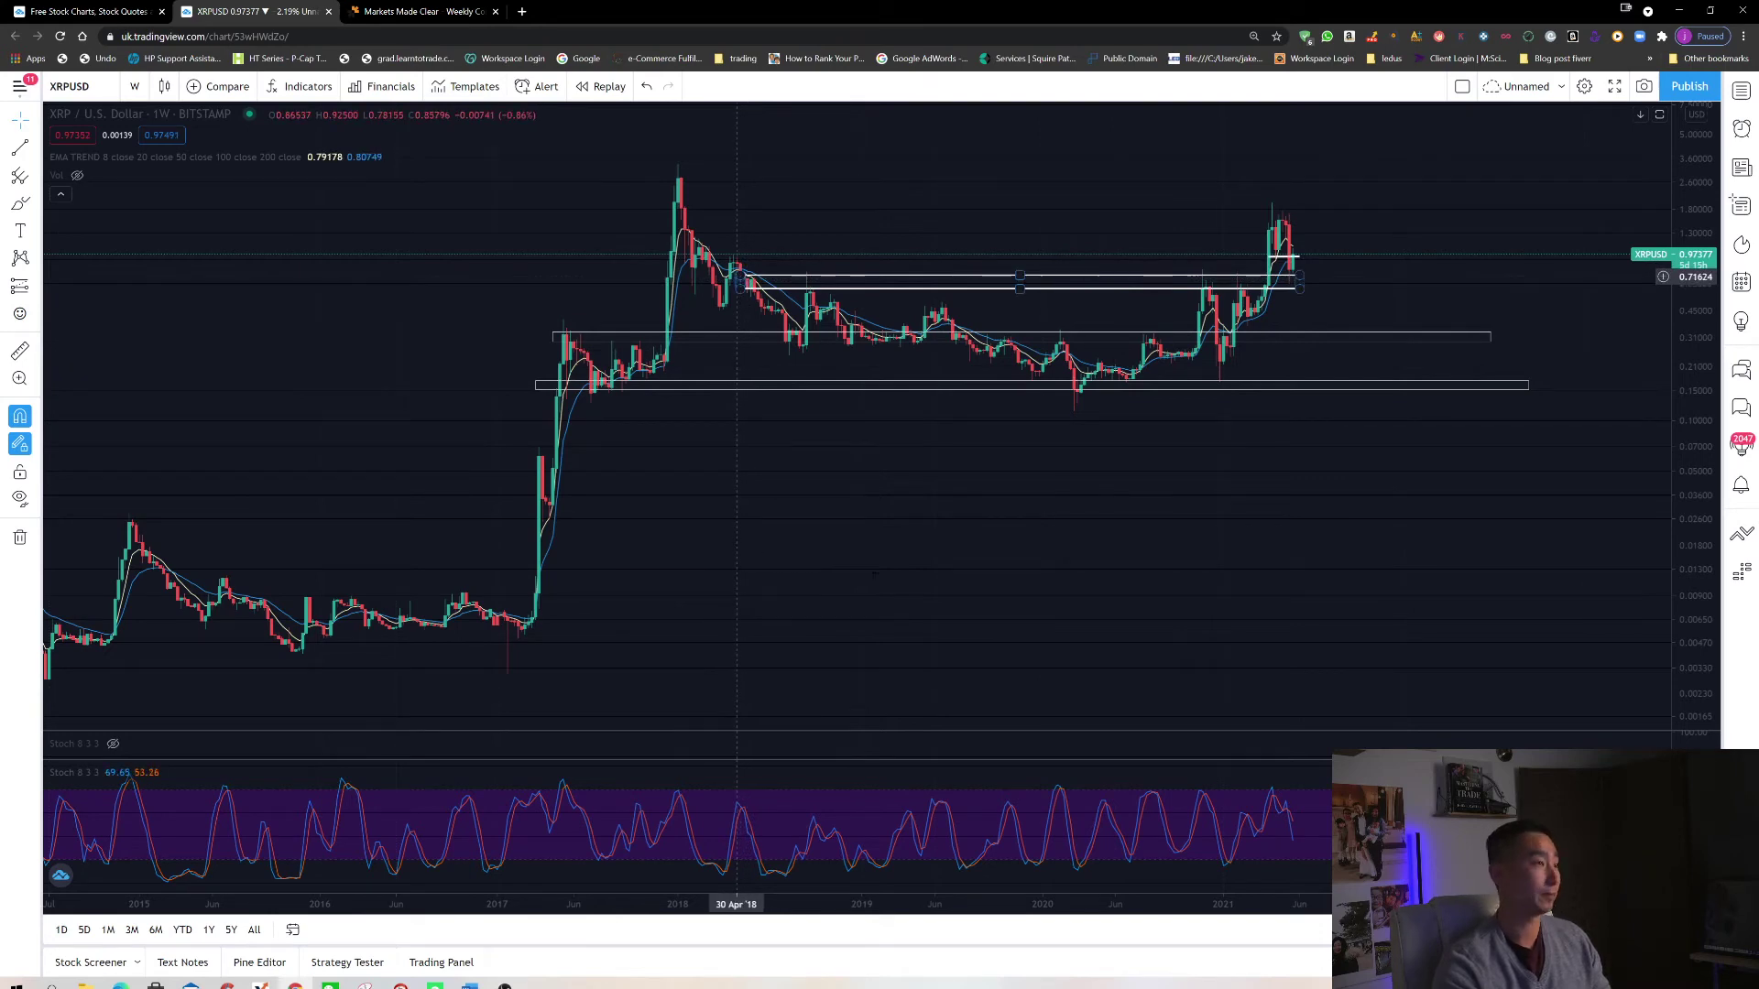
scroll(1145, 536, "up", 2)
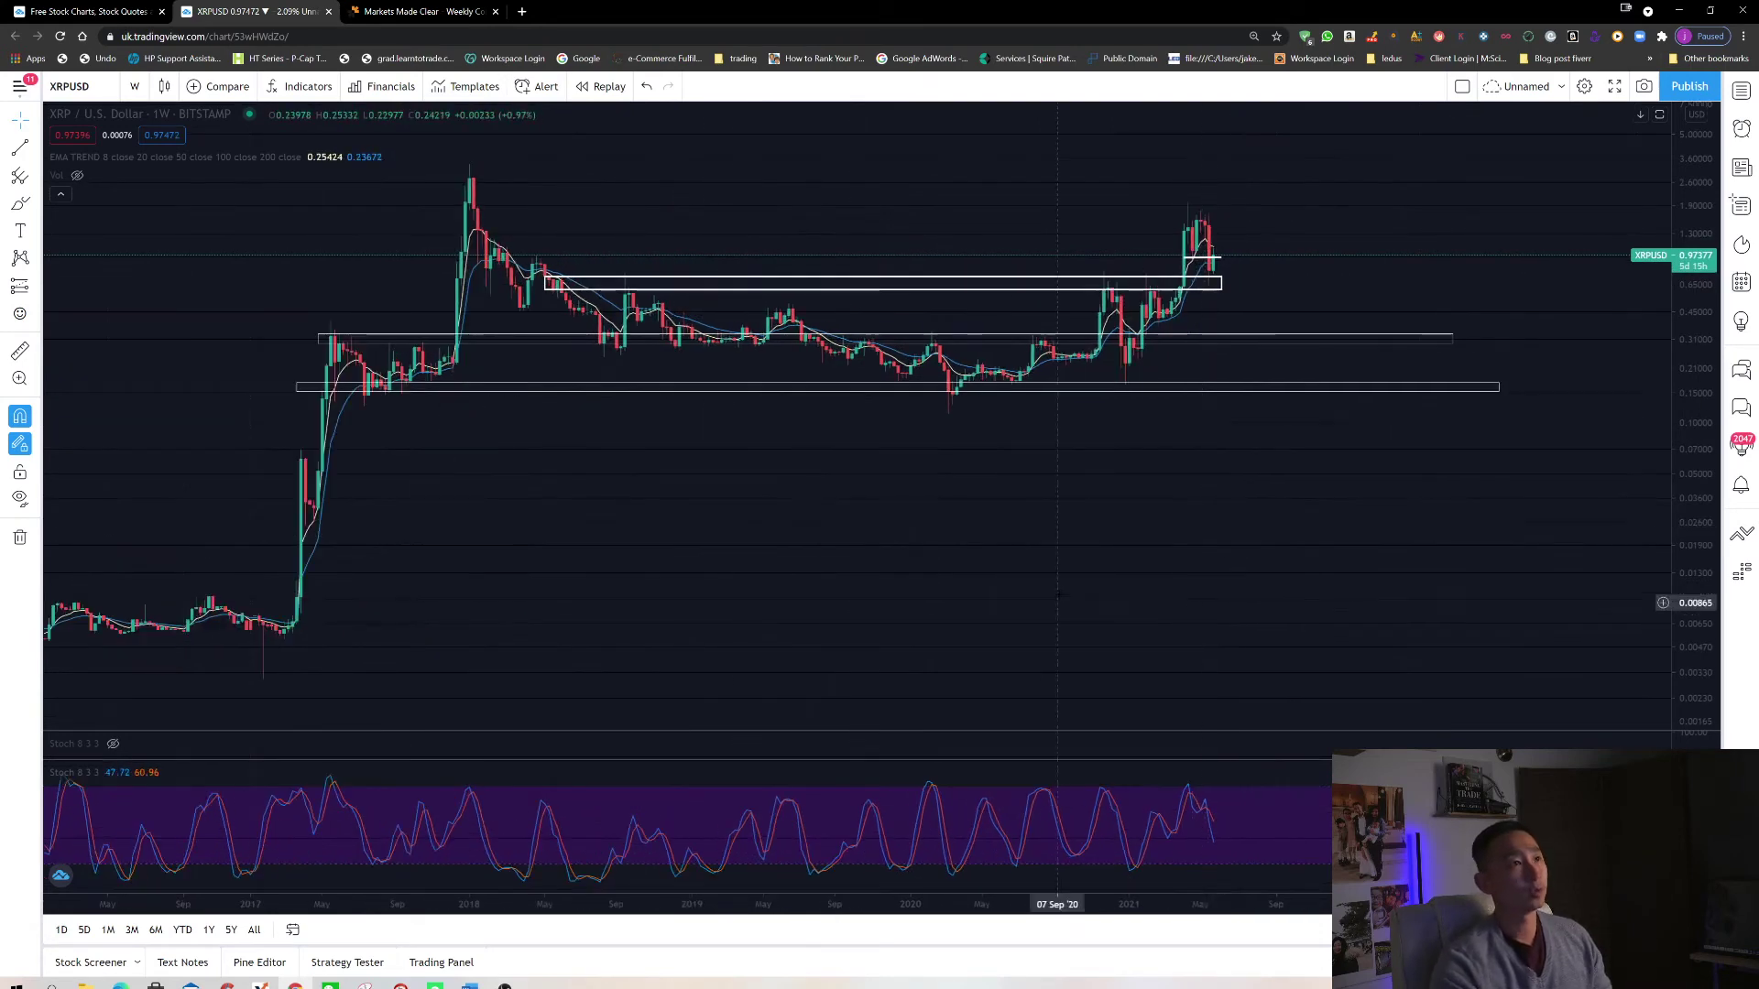
scroll(1190, 609, "down", 1)
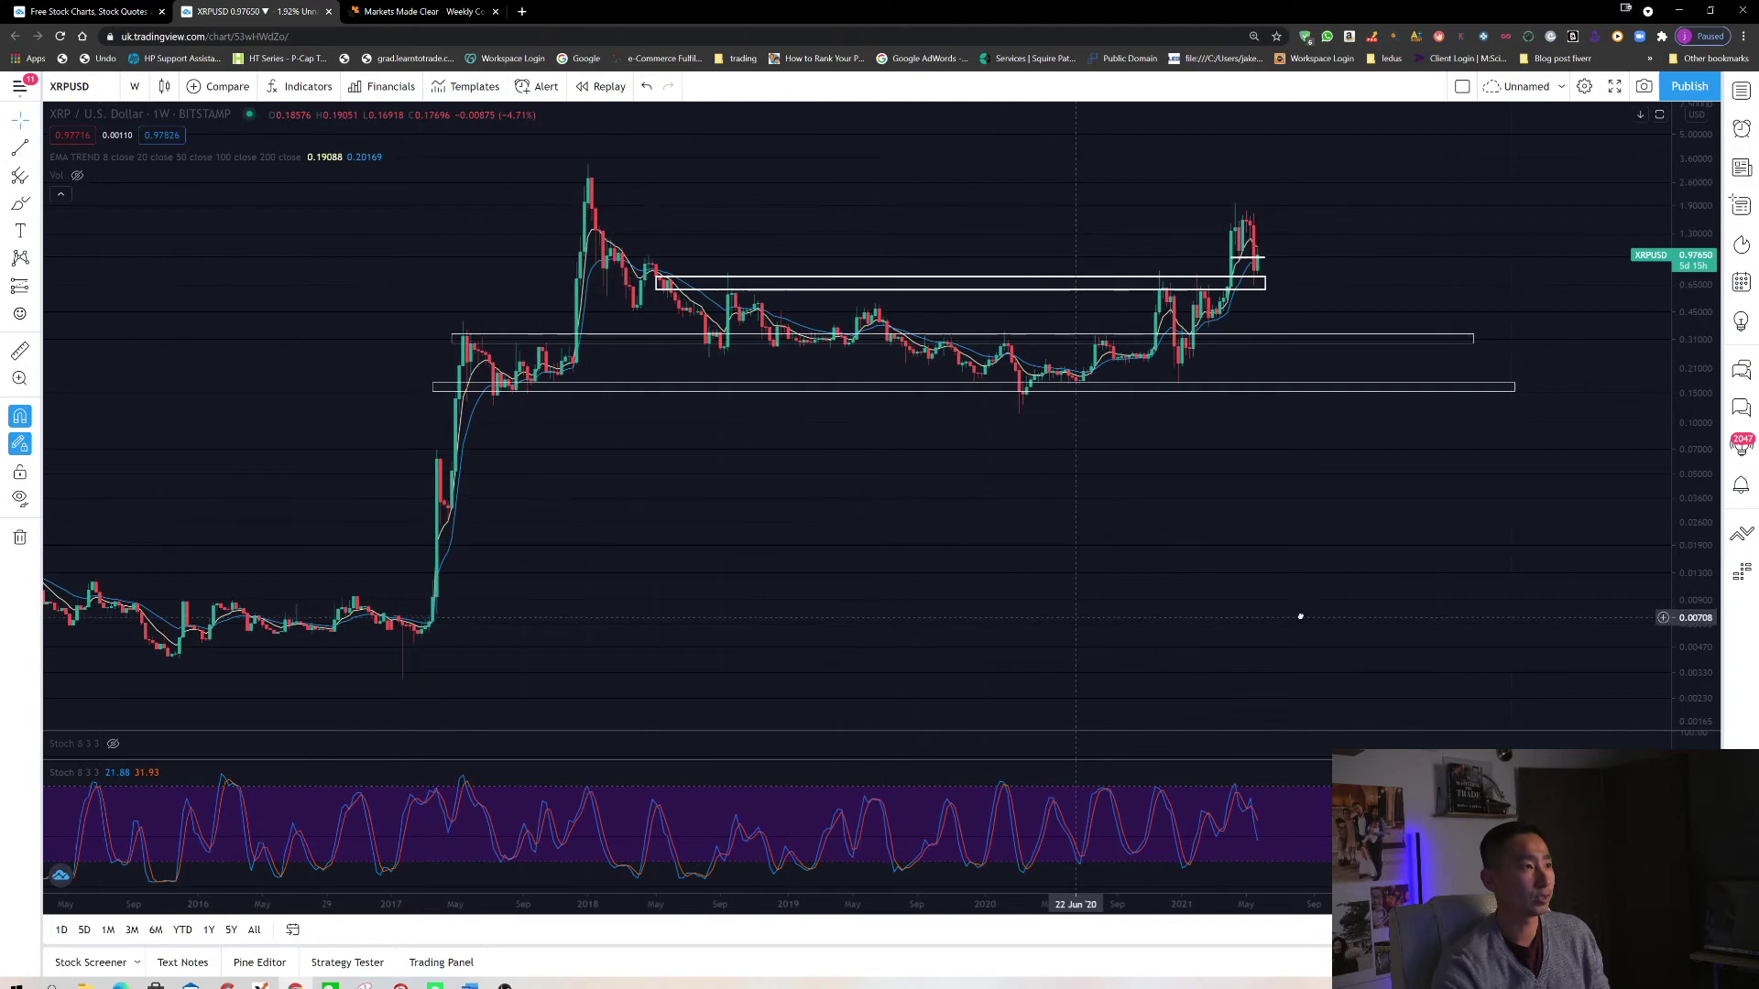
Step: Examine the full XRPUSD weekly history, comparing the 2014–2017 range and 2017 breakout with the 2018–2021 range and breakout
scroll(720, 612, "left", 5)
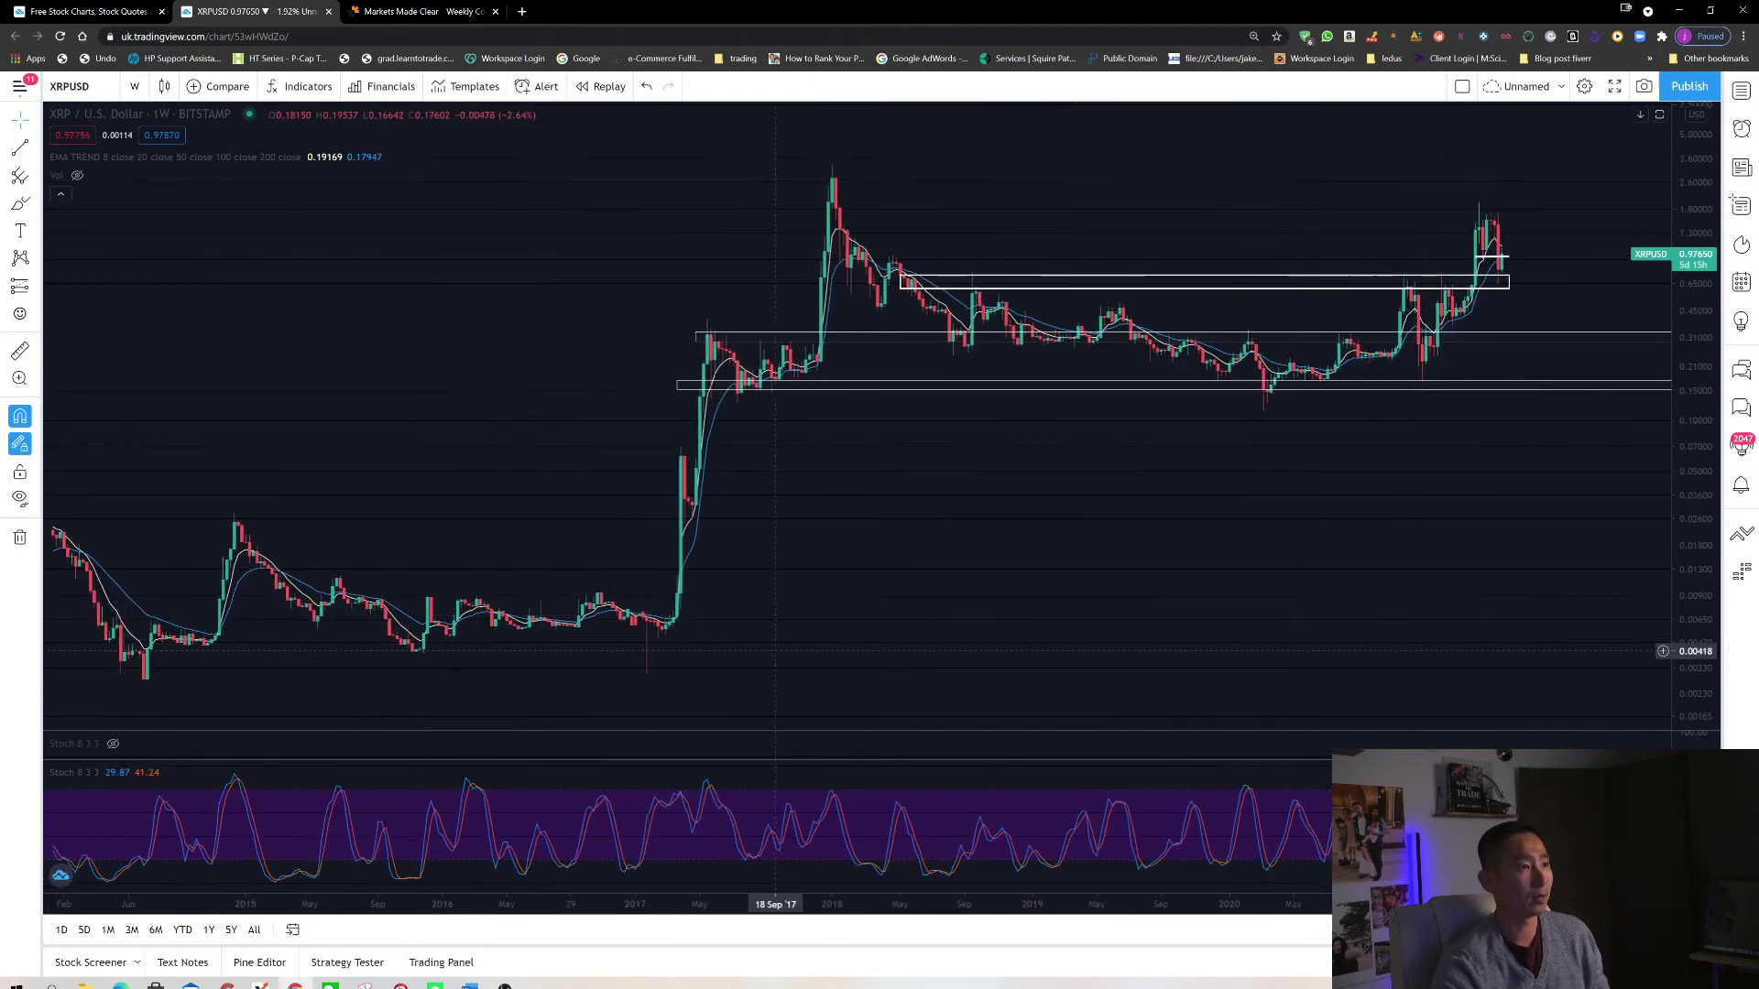
scroll(455, 682, "down", 4)
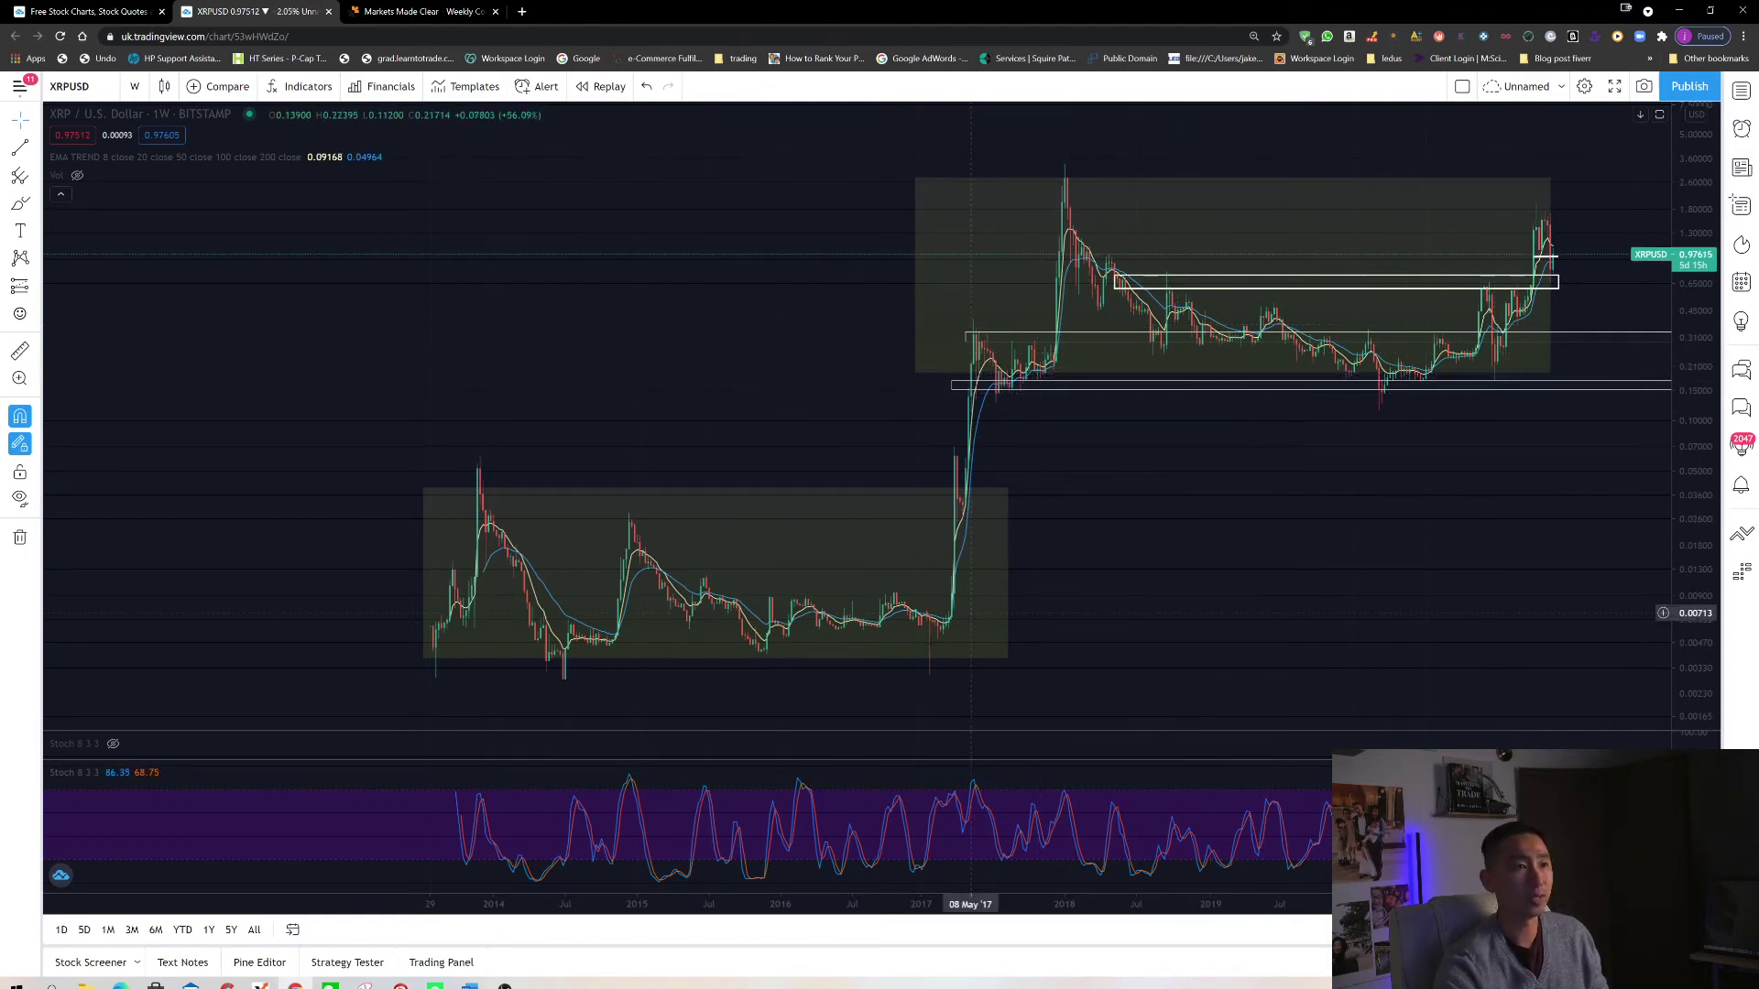
key("ctrl+z")
key("ctrl+z")
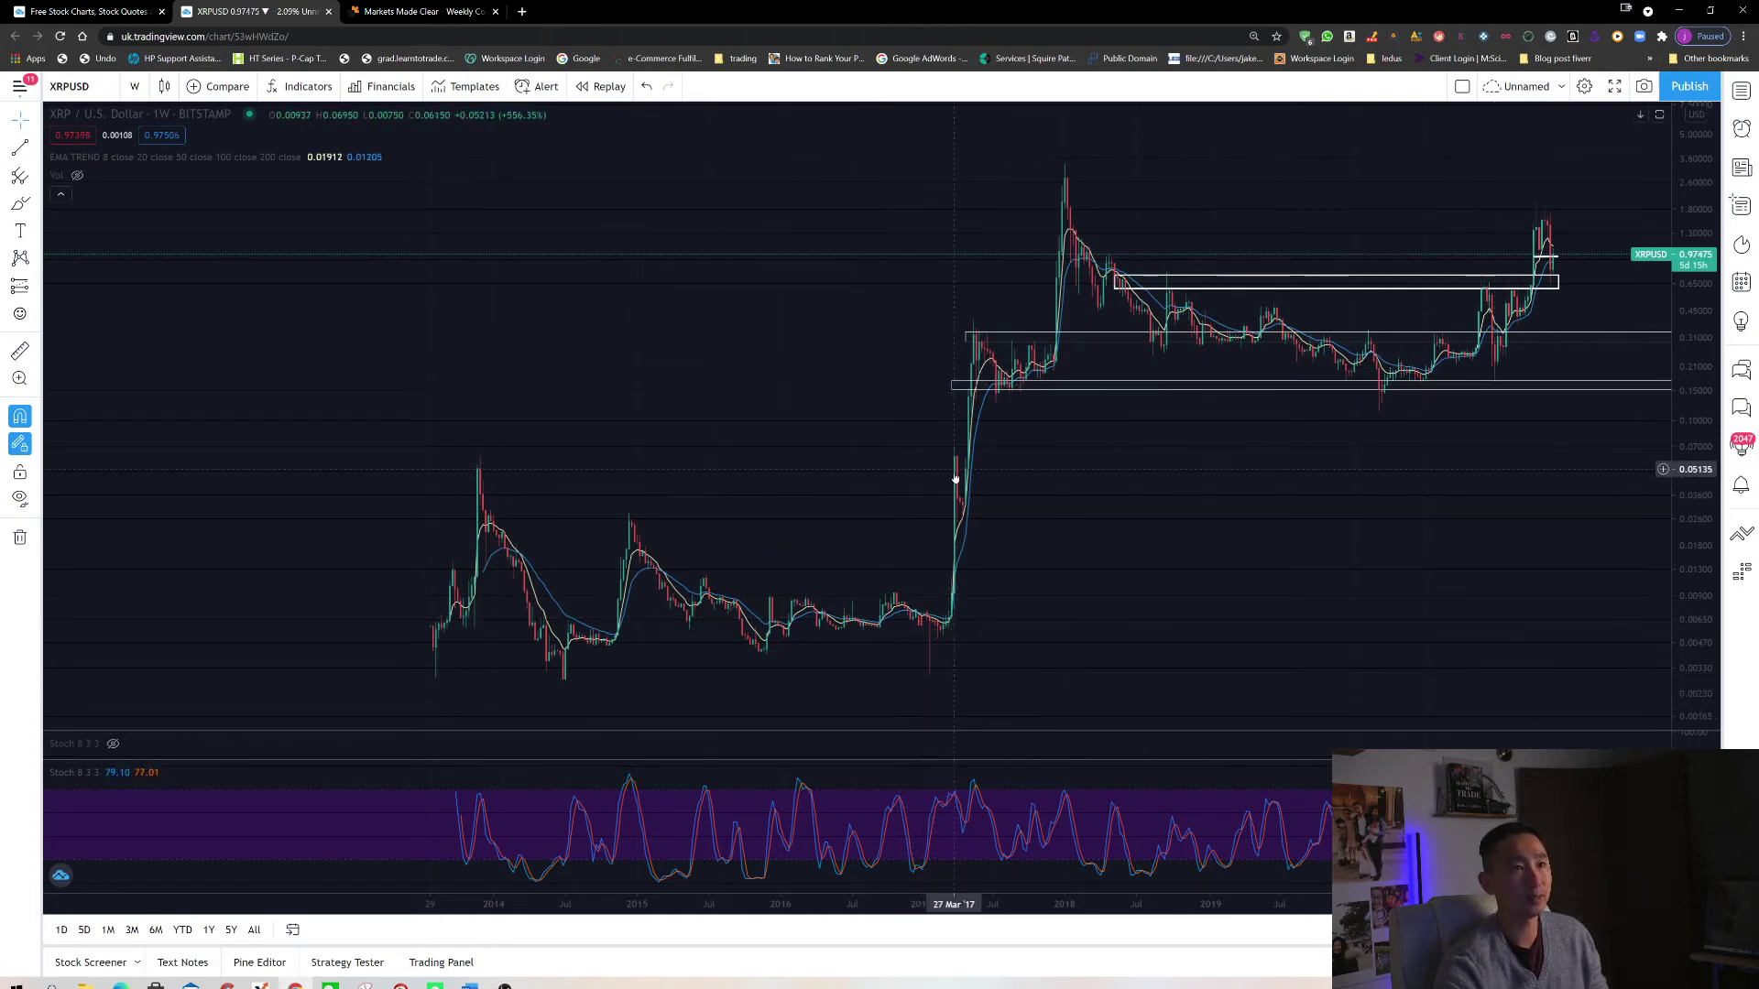
left_click_drag(1014, 584, 1053, 520)
left_click_drag(1599, 357, 1637, 293)
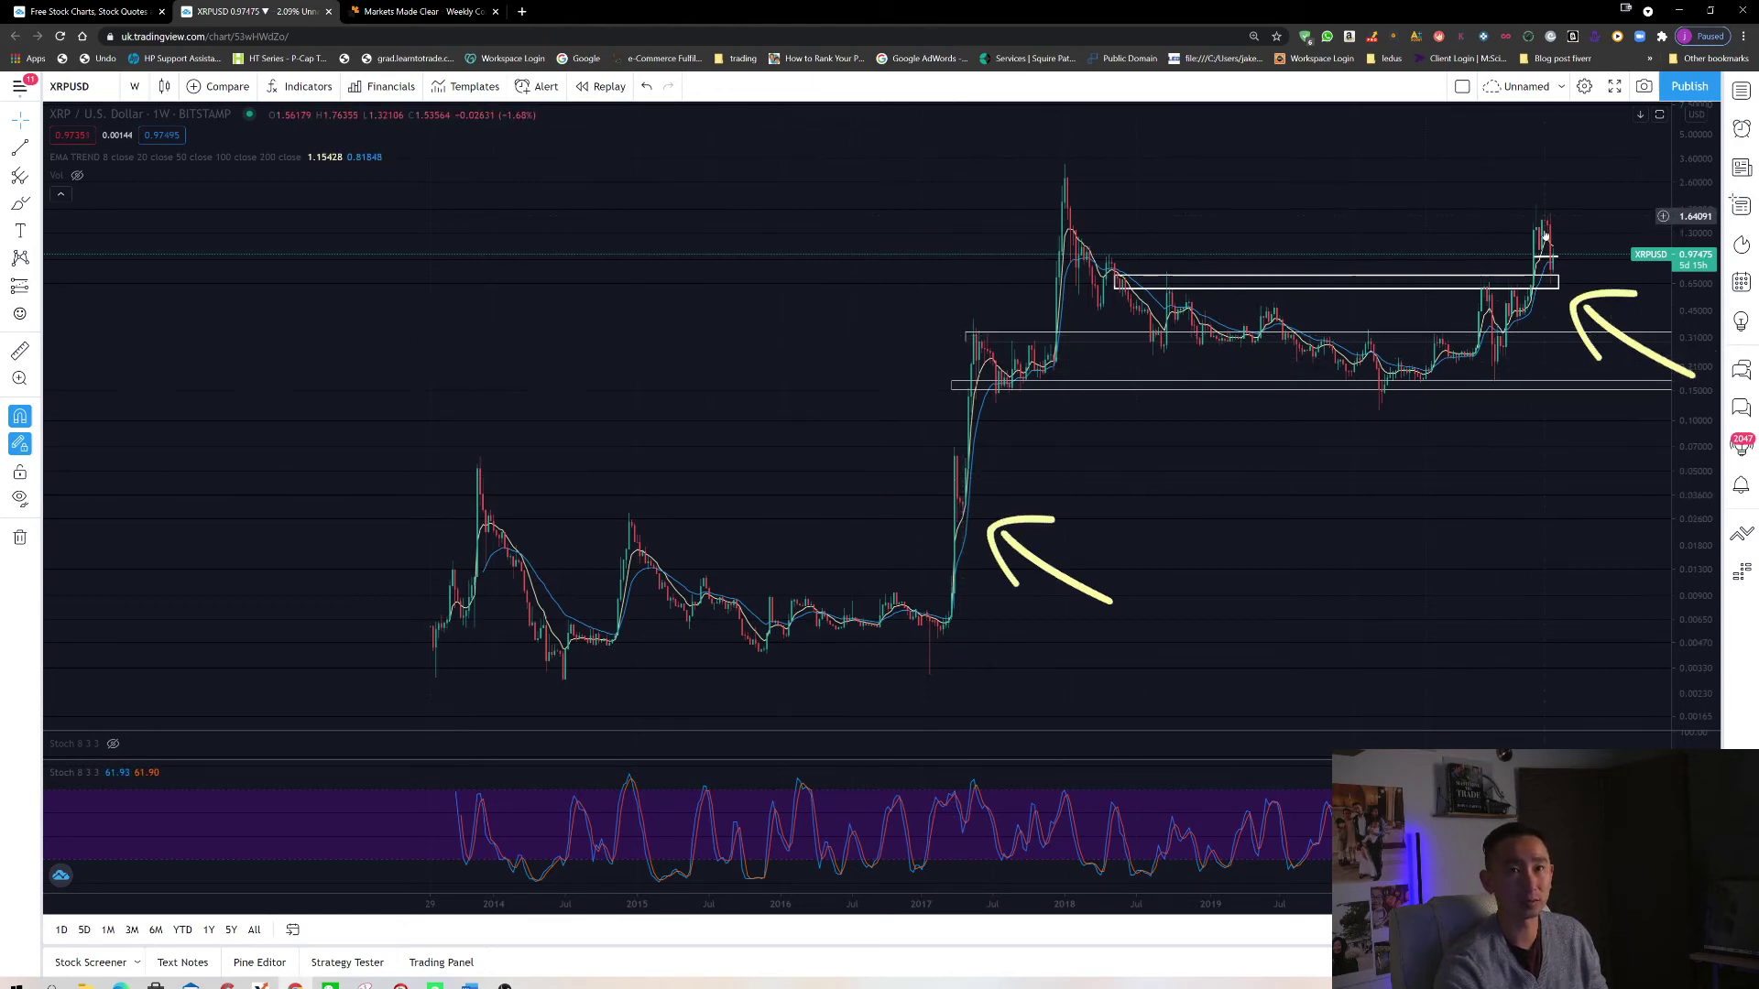
Step: Examine XRPUSD's 2021 weekly price action against the 2018 peak and the upper support zone
key("Escape")
scroll(852, 485, "up", 2)
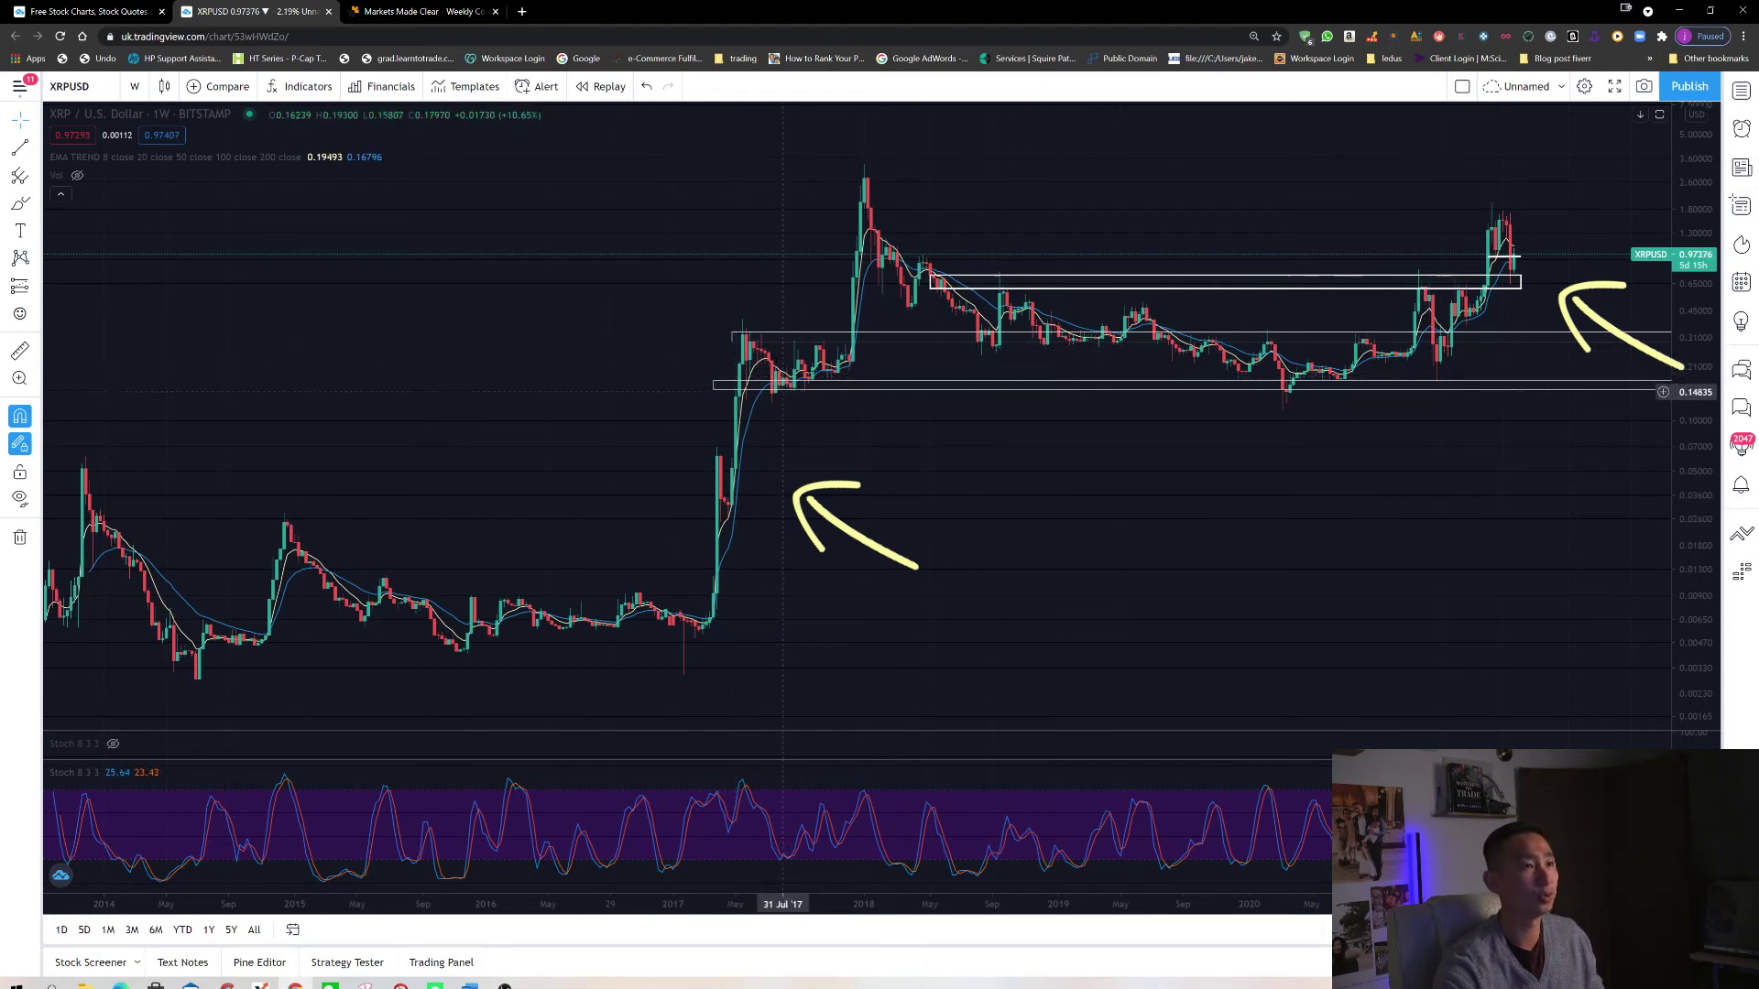
key("Escape")
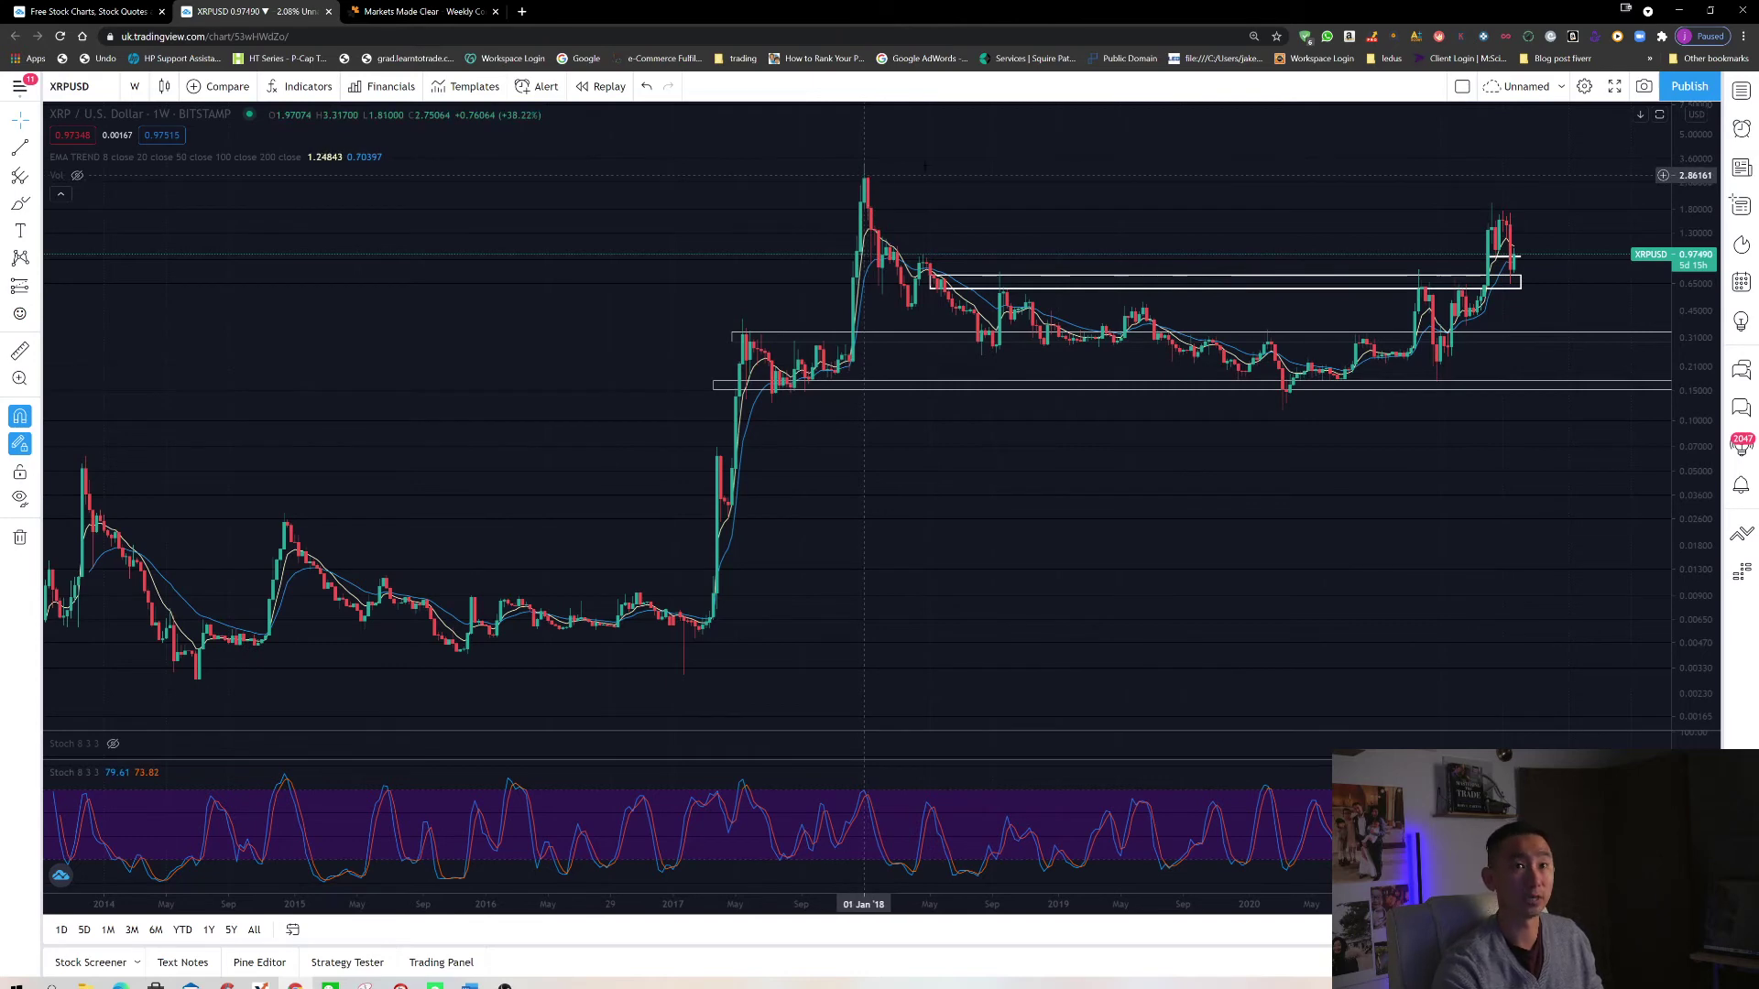
scroll(1462, 322, "up", 3)
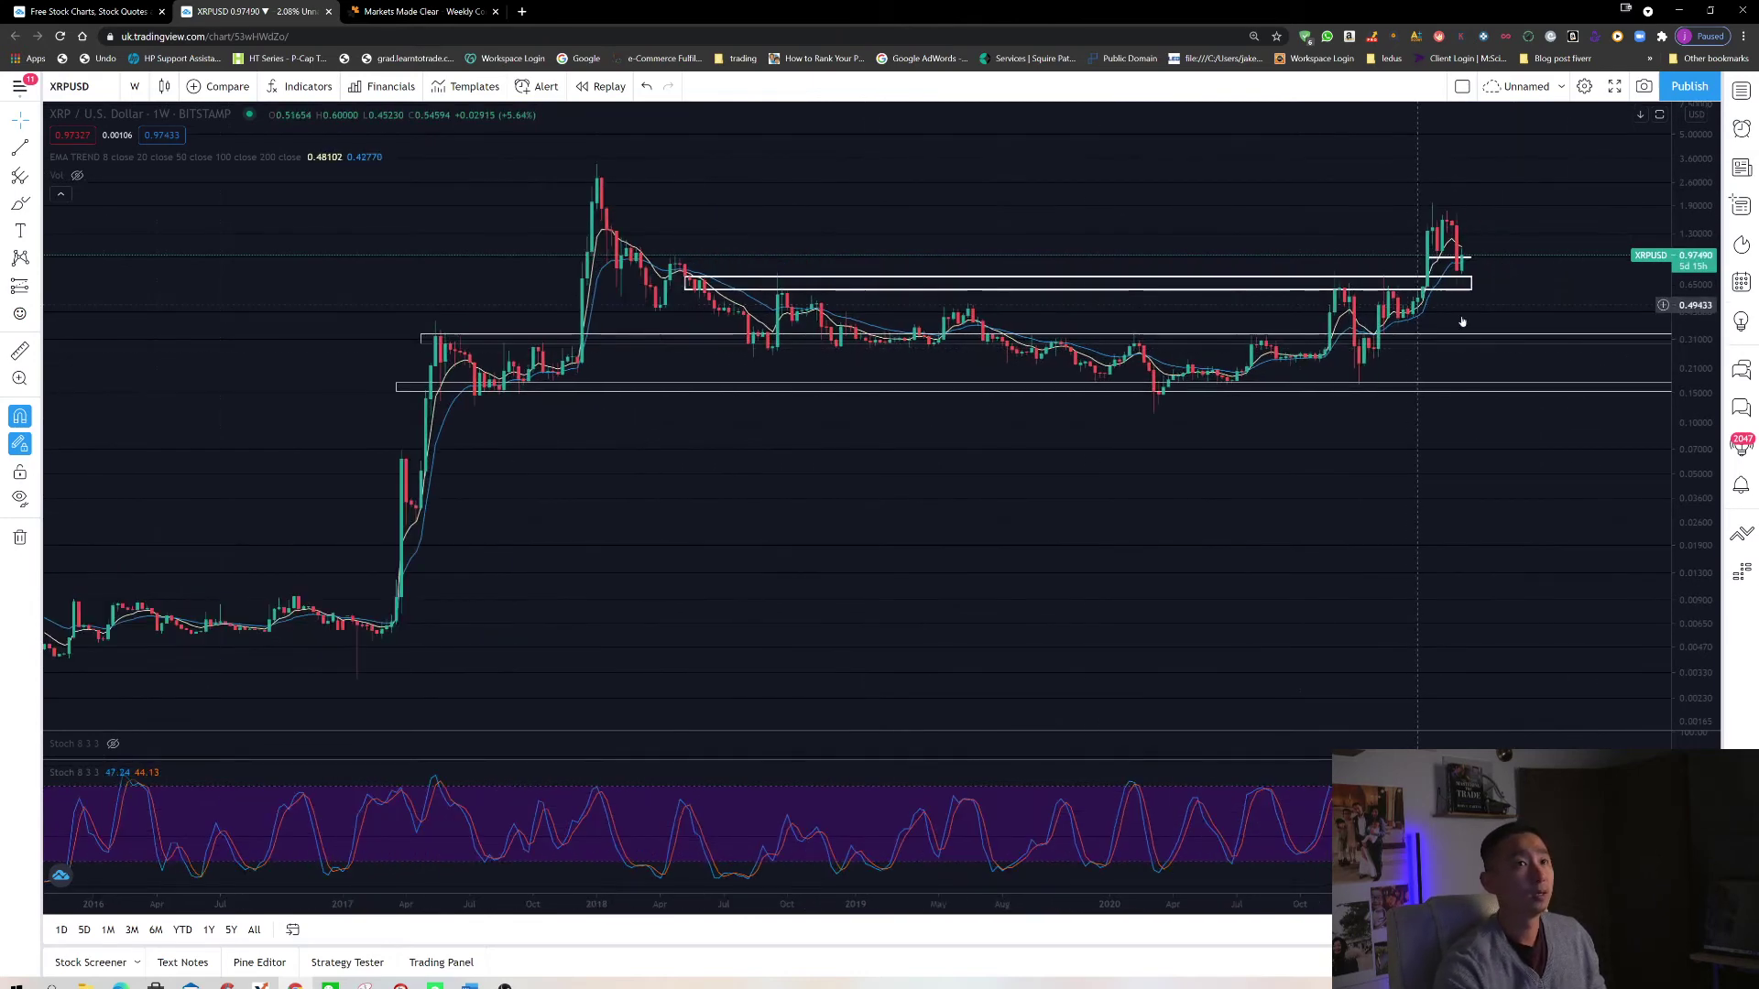
left_click_drag(1463, 322, 1099, 311)
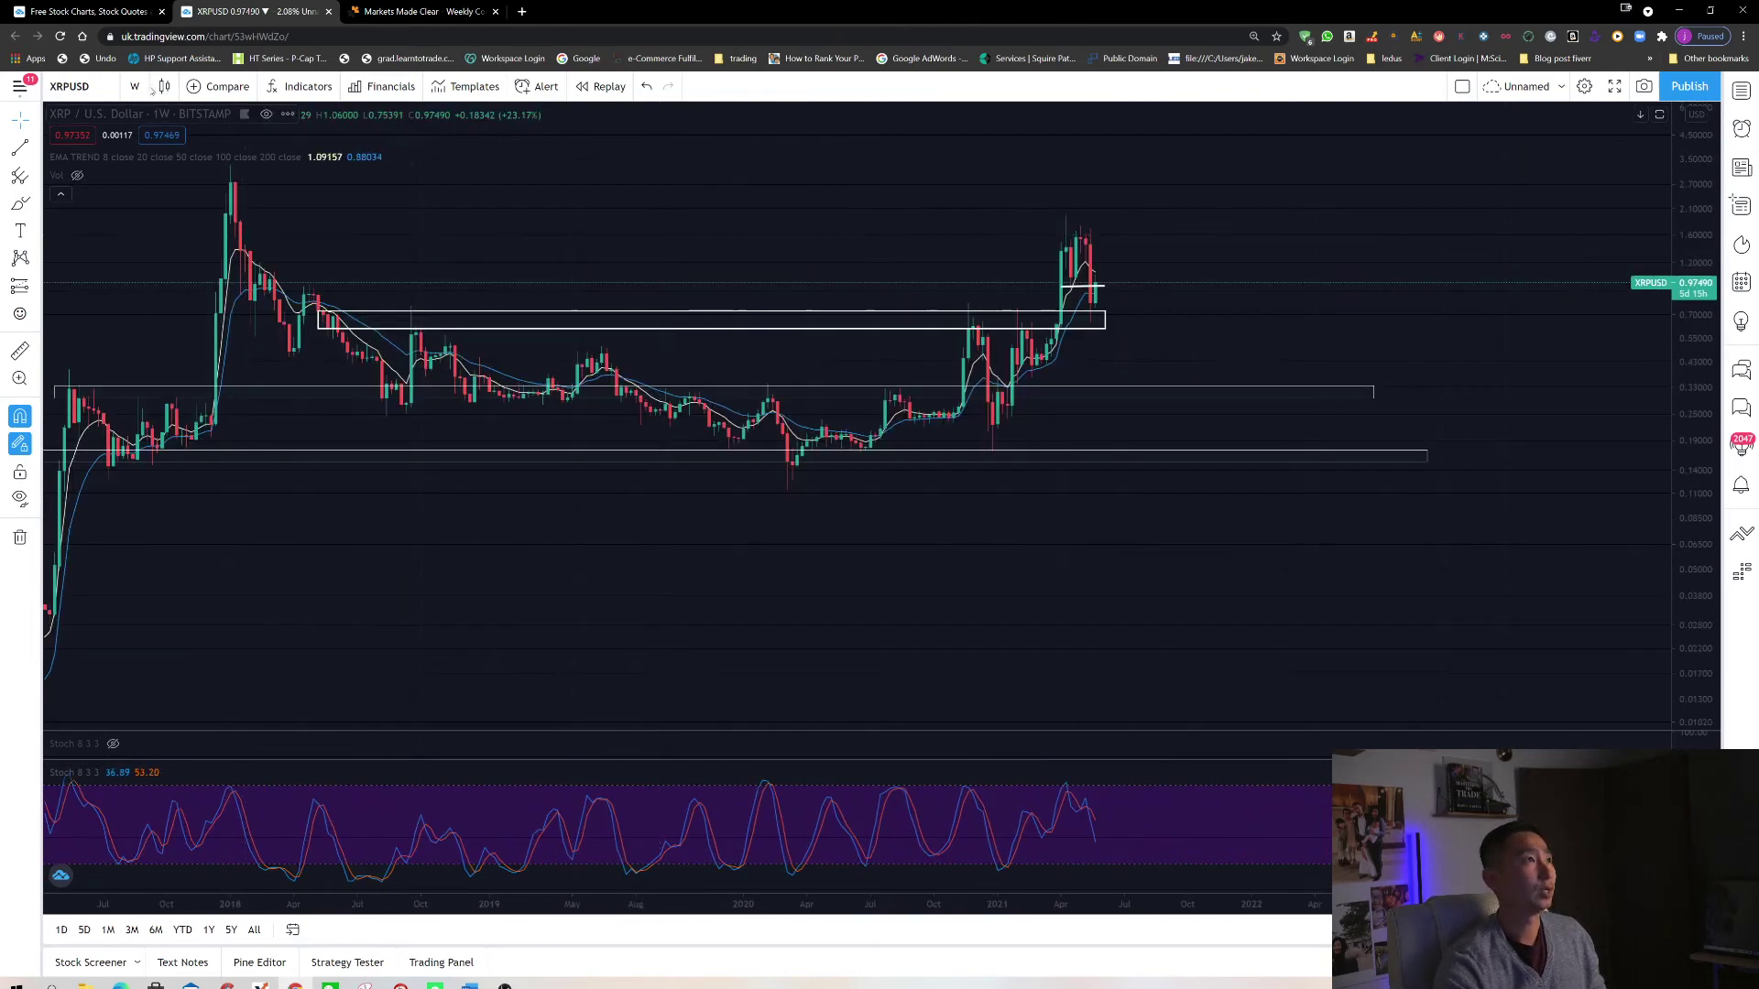
Step: Mark the upper horizontal zone on the weekly XRPUSD chart from 2018 to May 2021 and compare the price reactions there
left_click(318, 326)
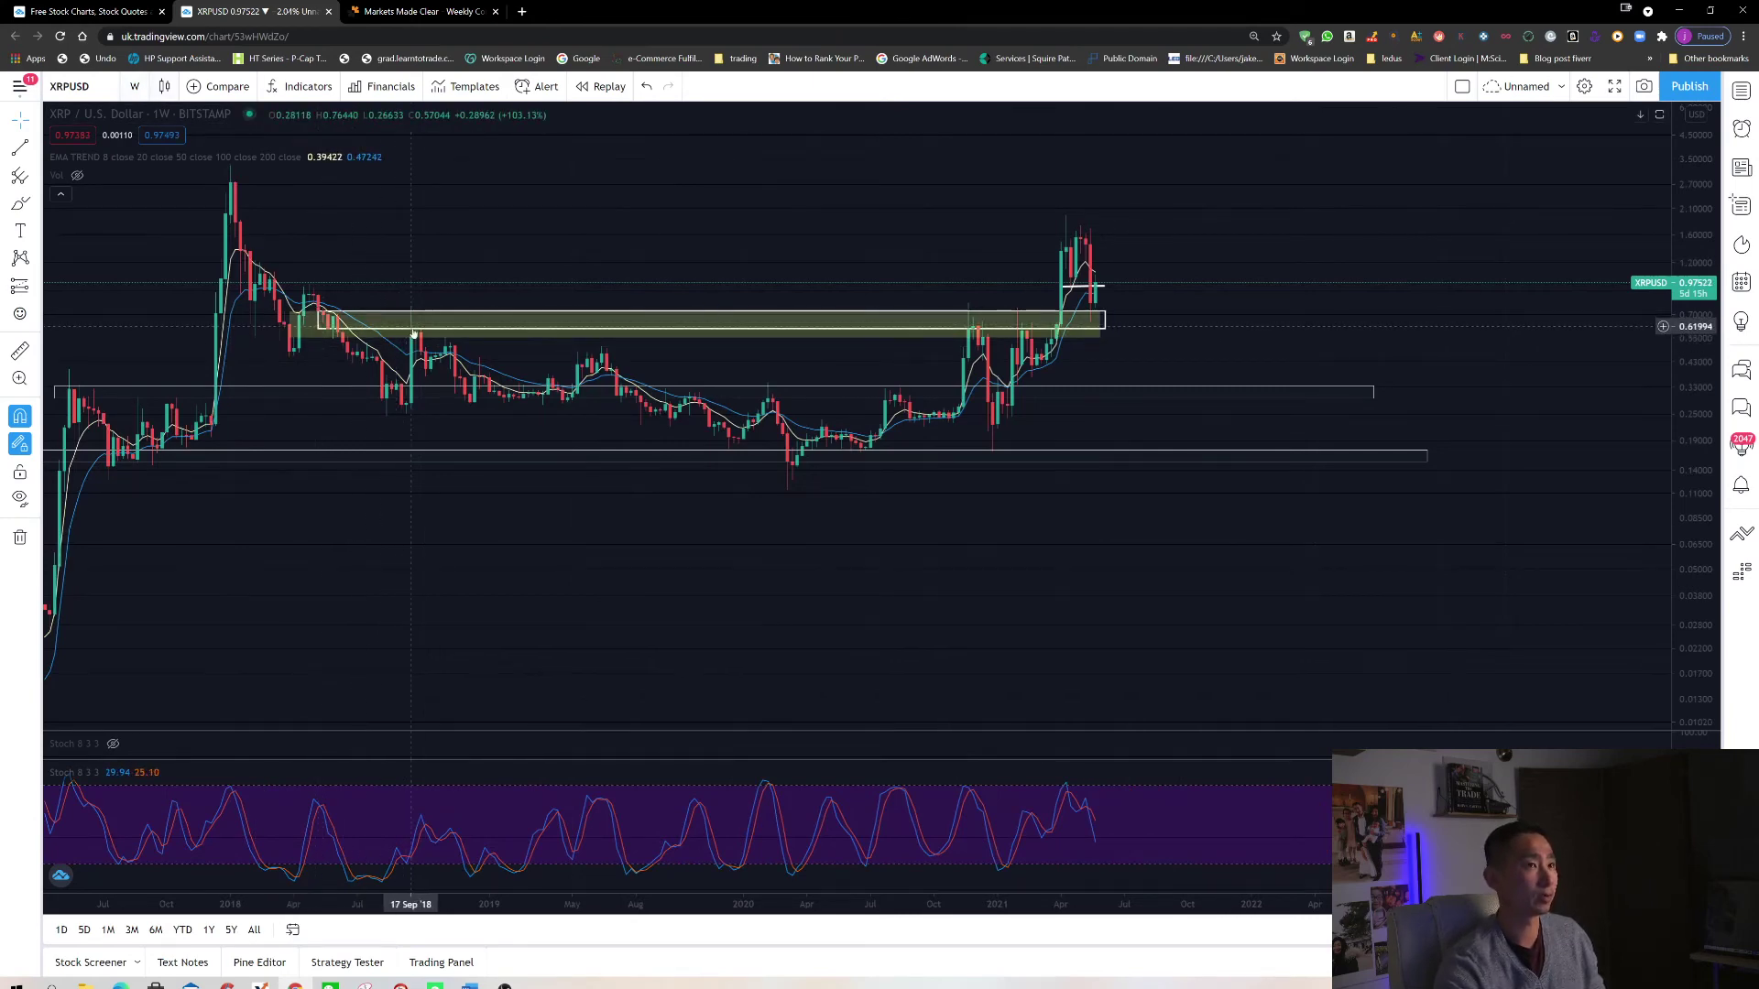
left_click_drag(412, 316, 412, 314)
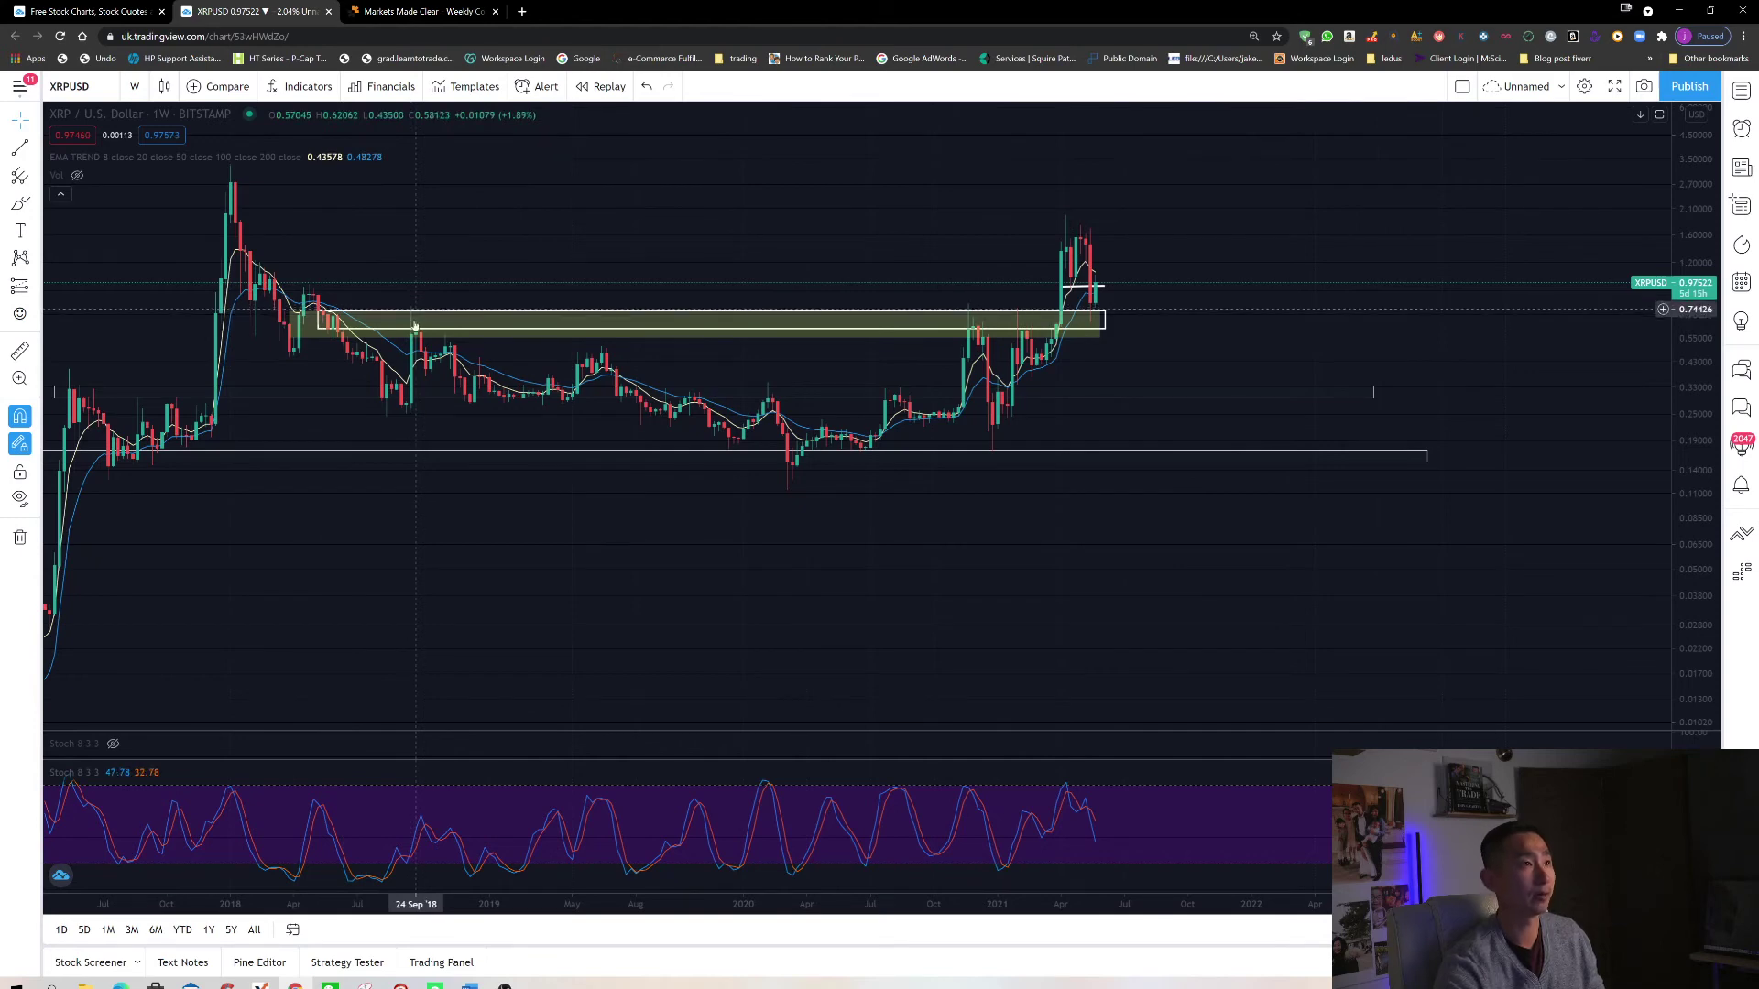
left_click(396, 327)
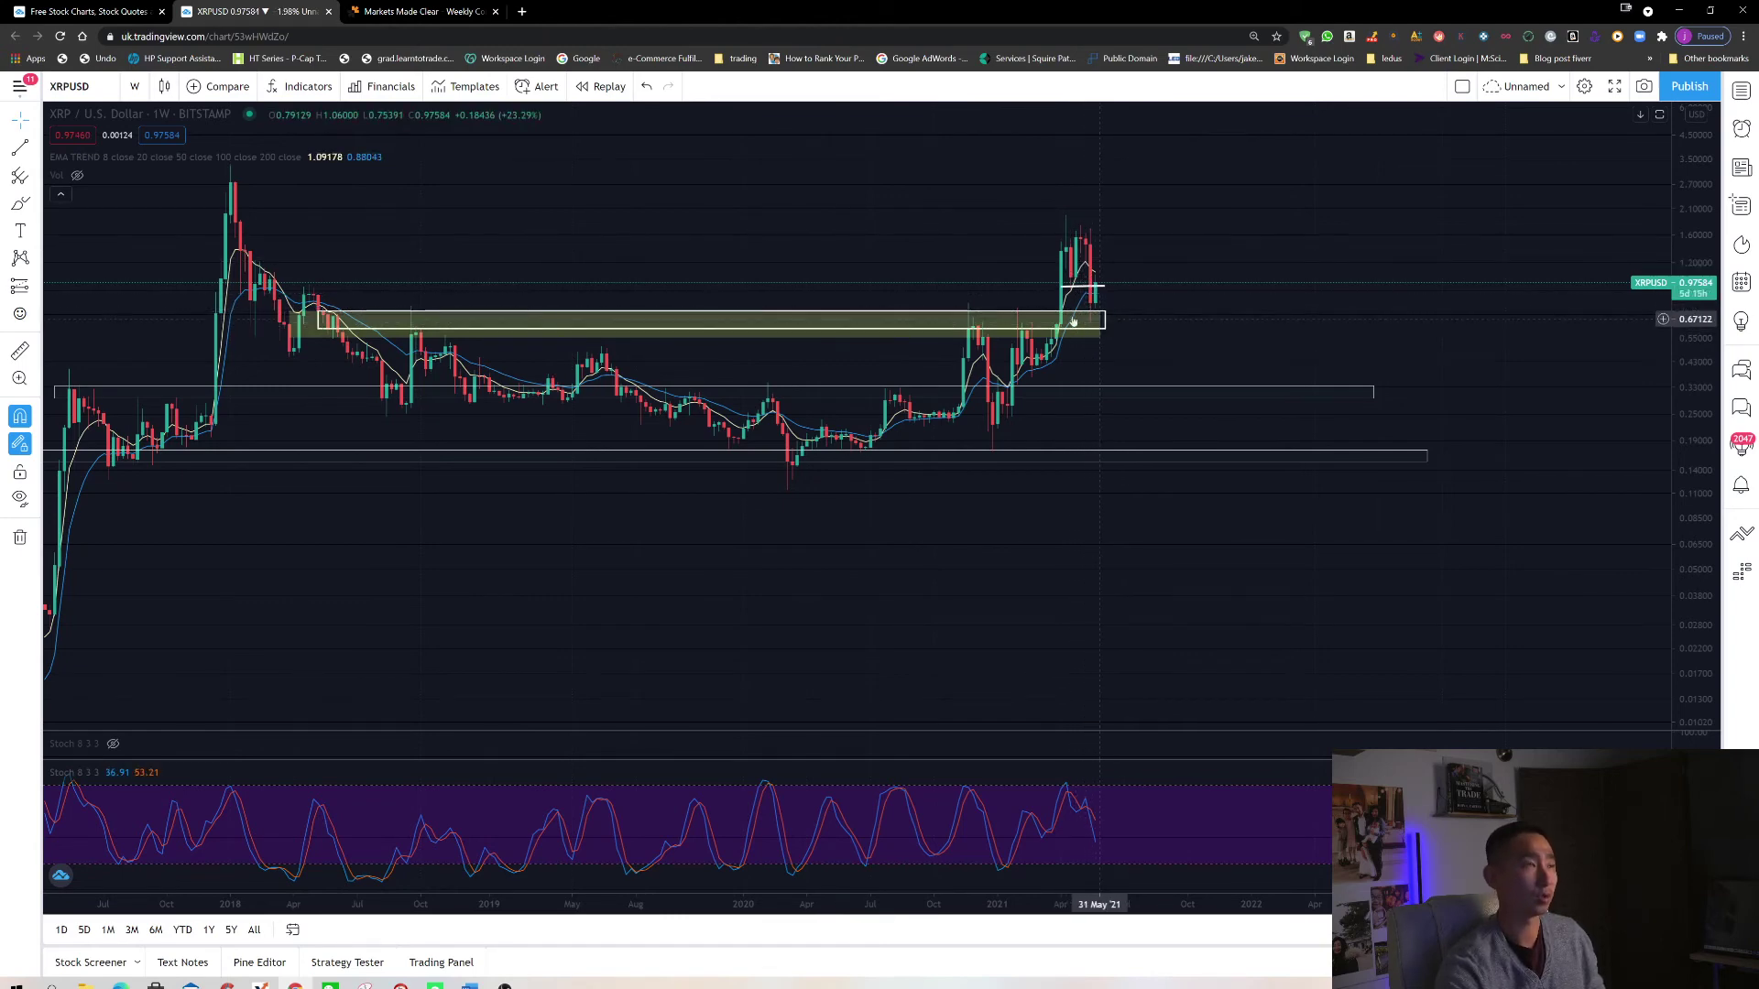
Step: Set the XRPUSD chart interval to 1 day and examine the upper zone and the lower support level near 0.30
left_click(135, 86)
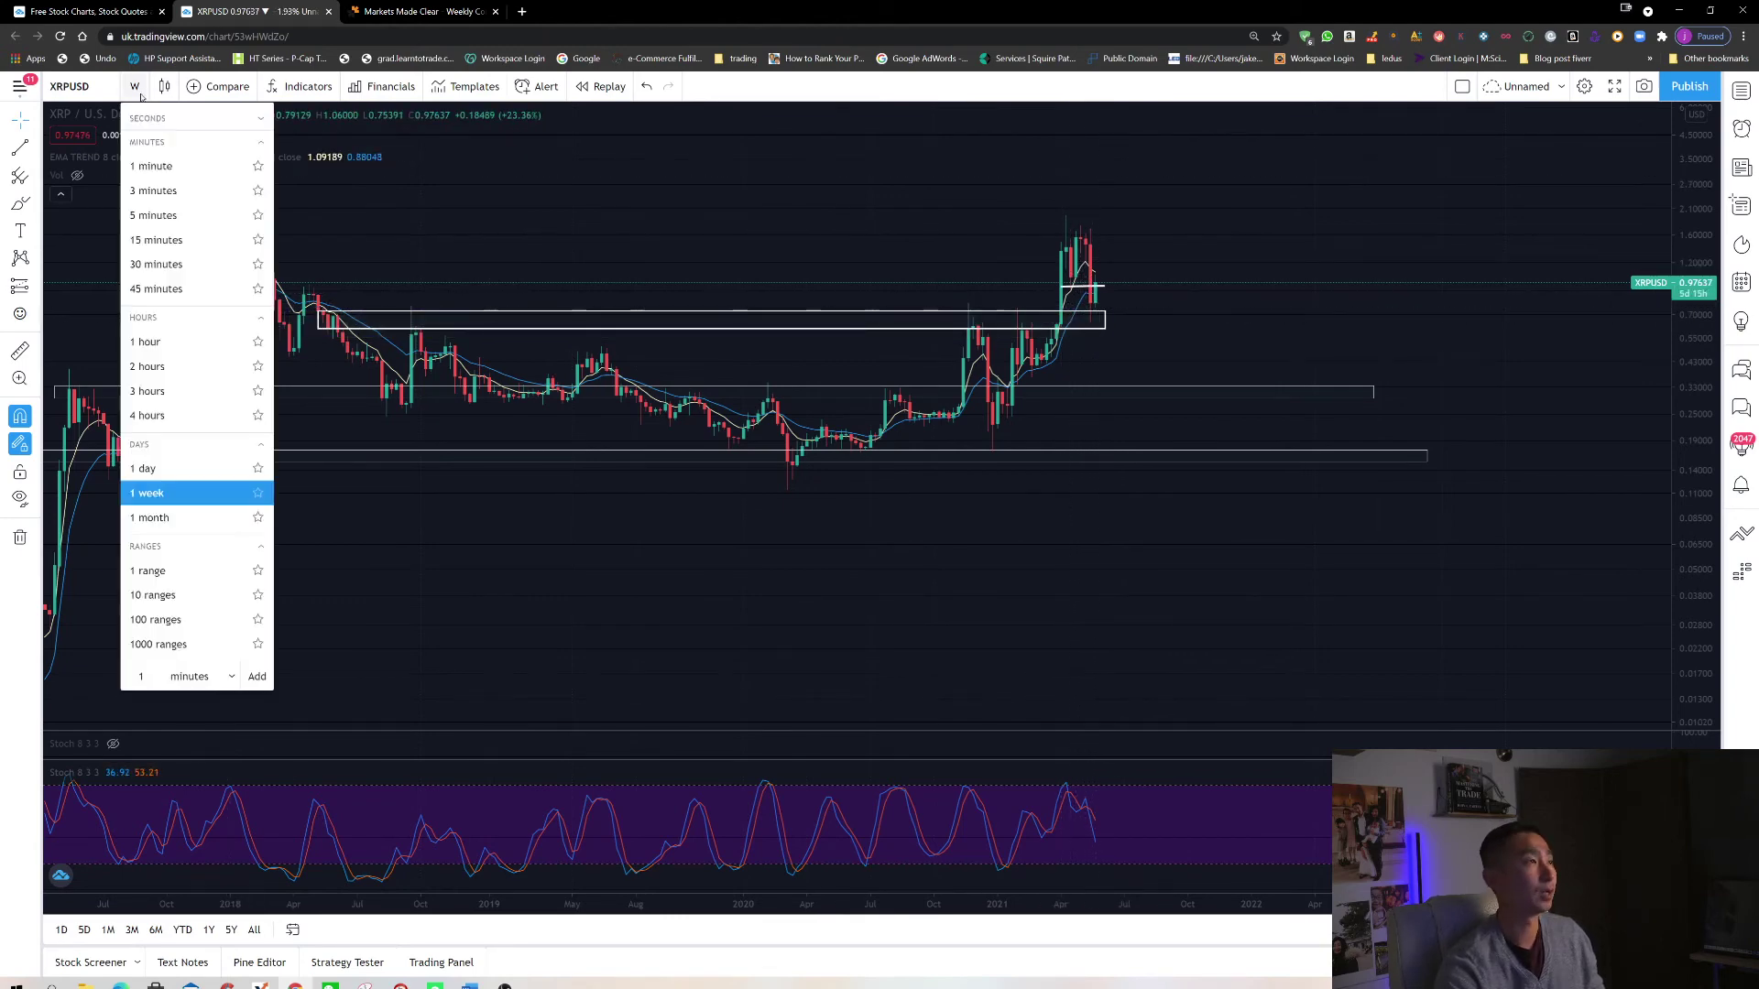
left_click(200, 465)
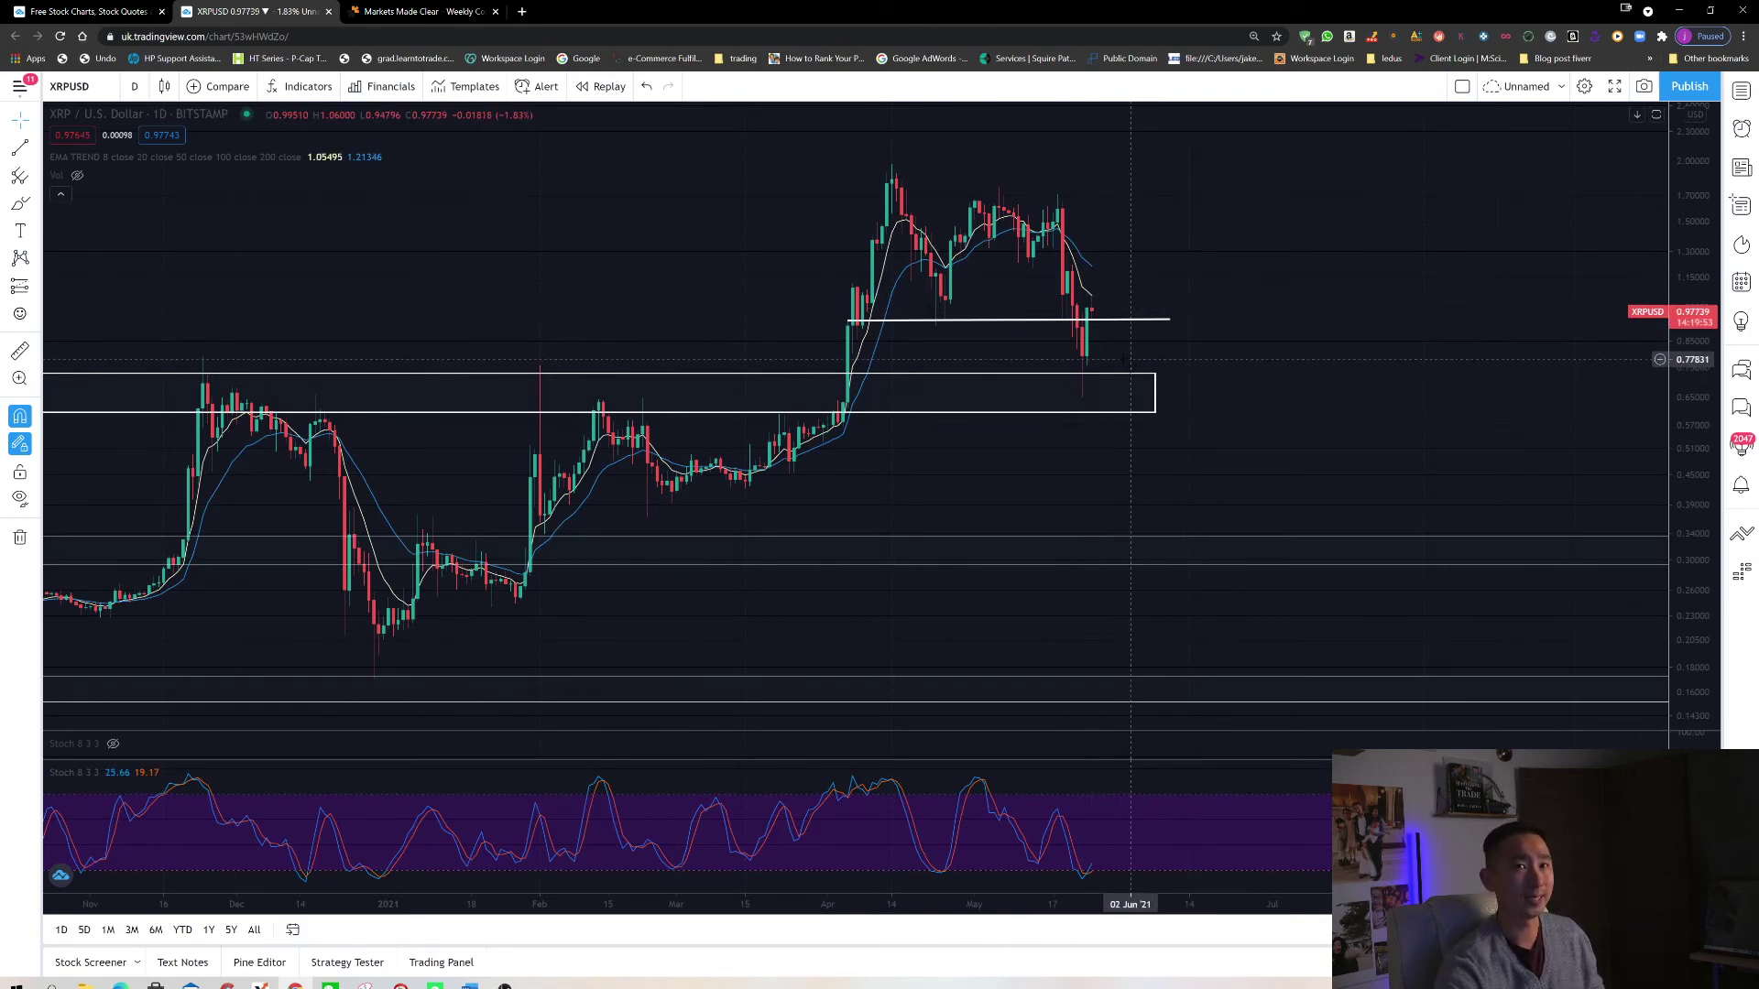
scroll(1150, 363, "down", 2)
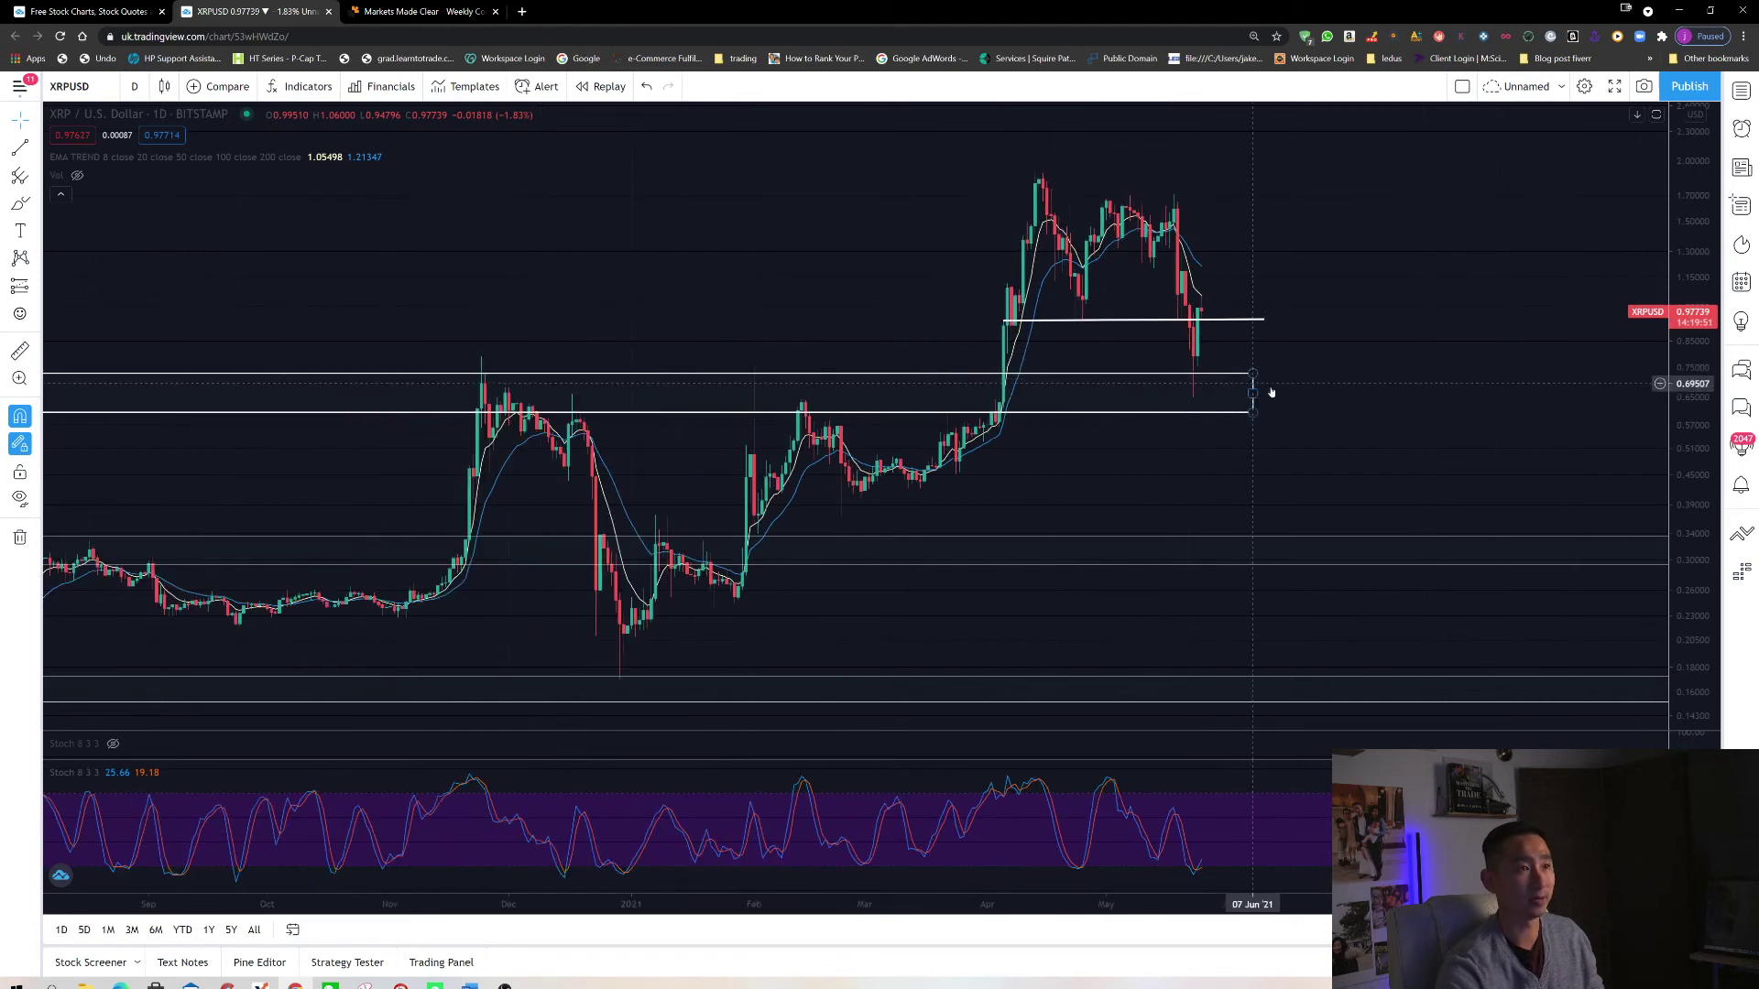
scroll(1225, 375, "down", 3)
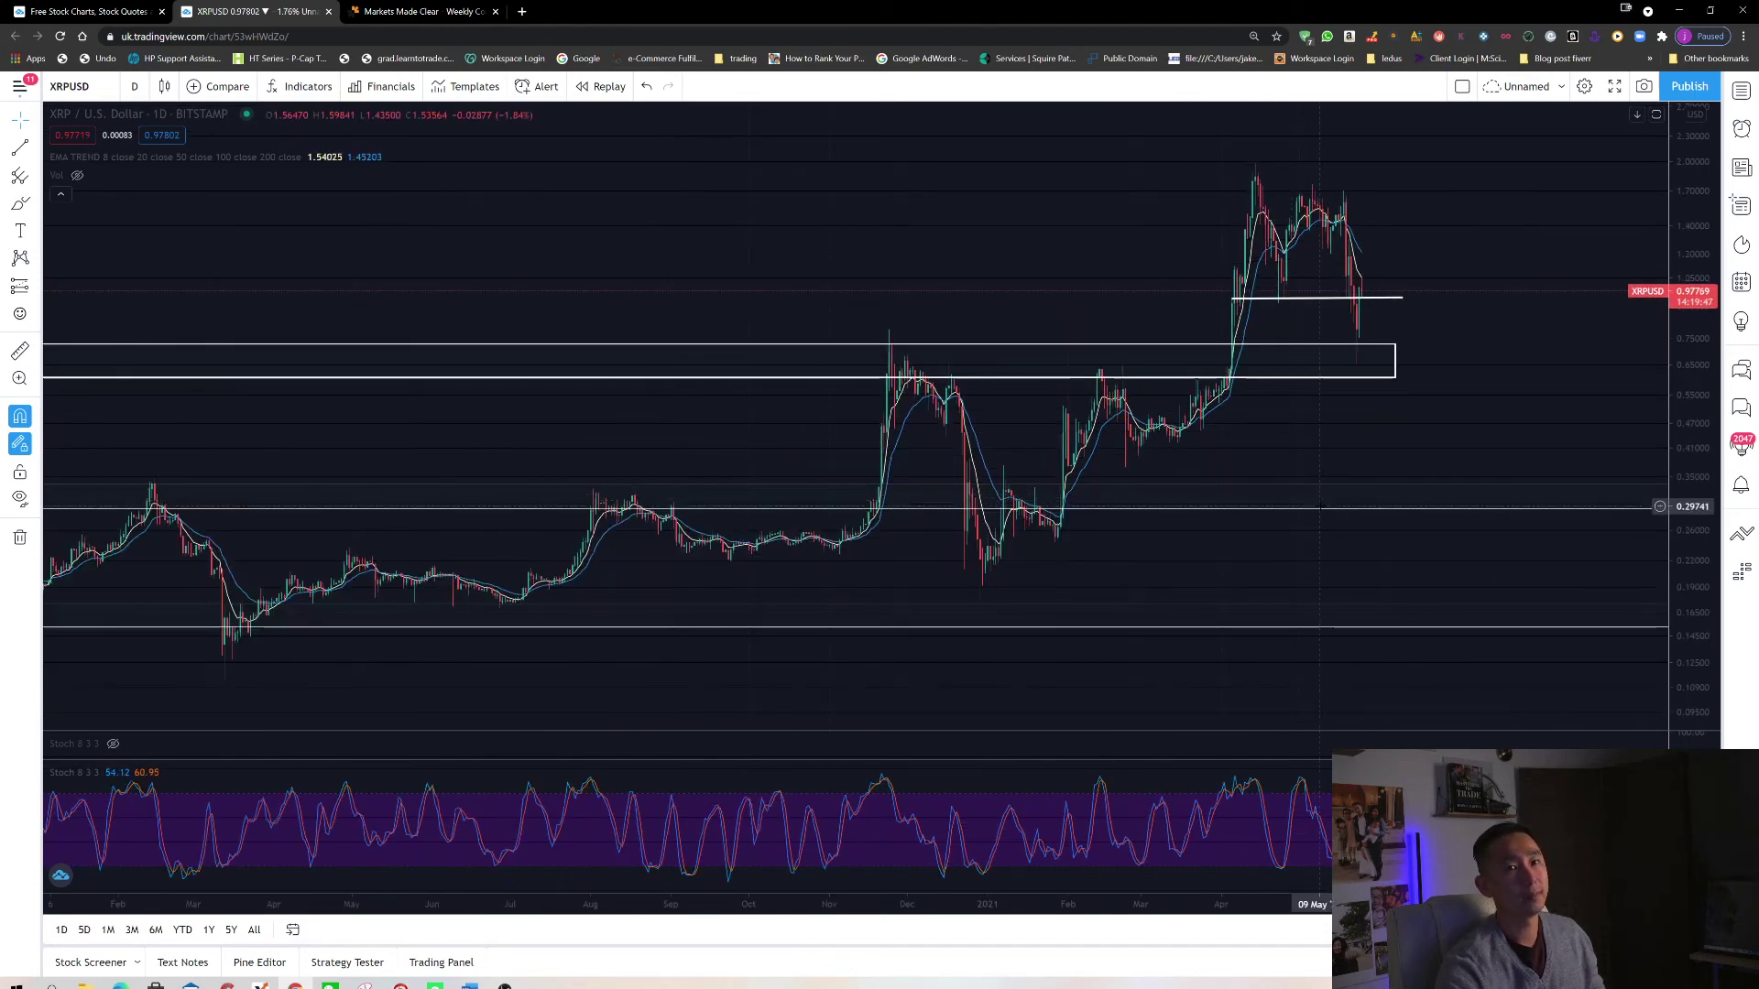
mouse_move(1320, 506)
left_mouse_down()
mouse_move(1327, 530)
mouse_move(1399, 463)
left_mouse_up()
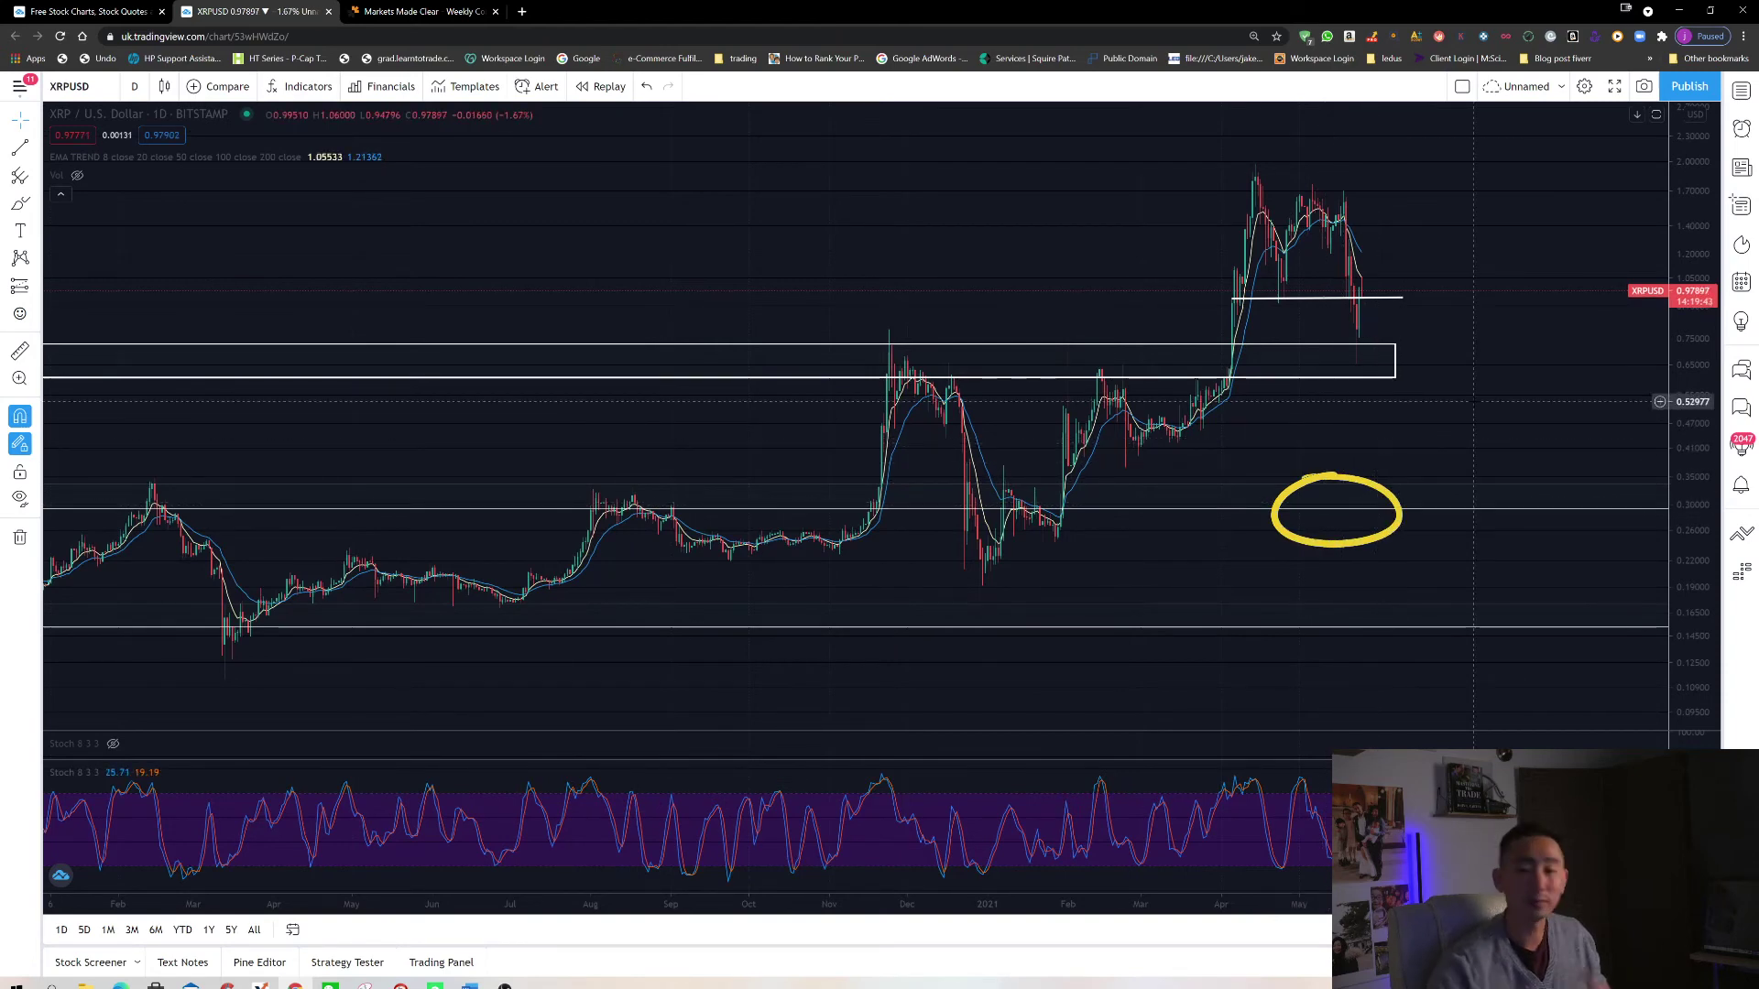
key("ctrl+z")
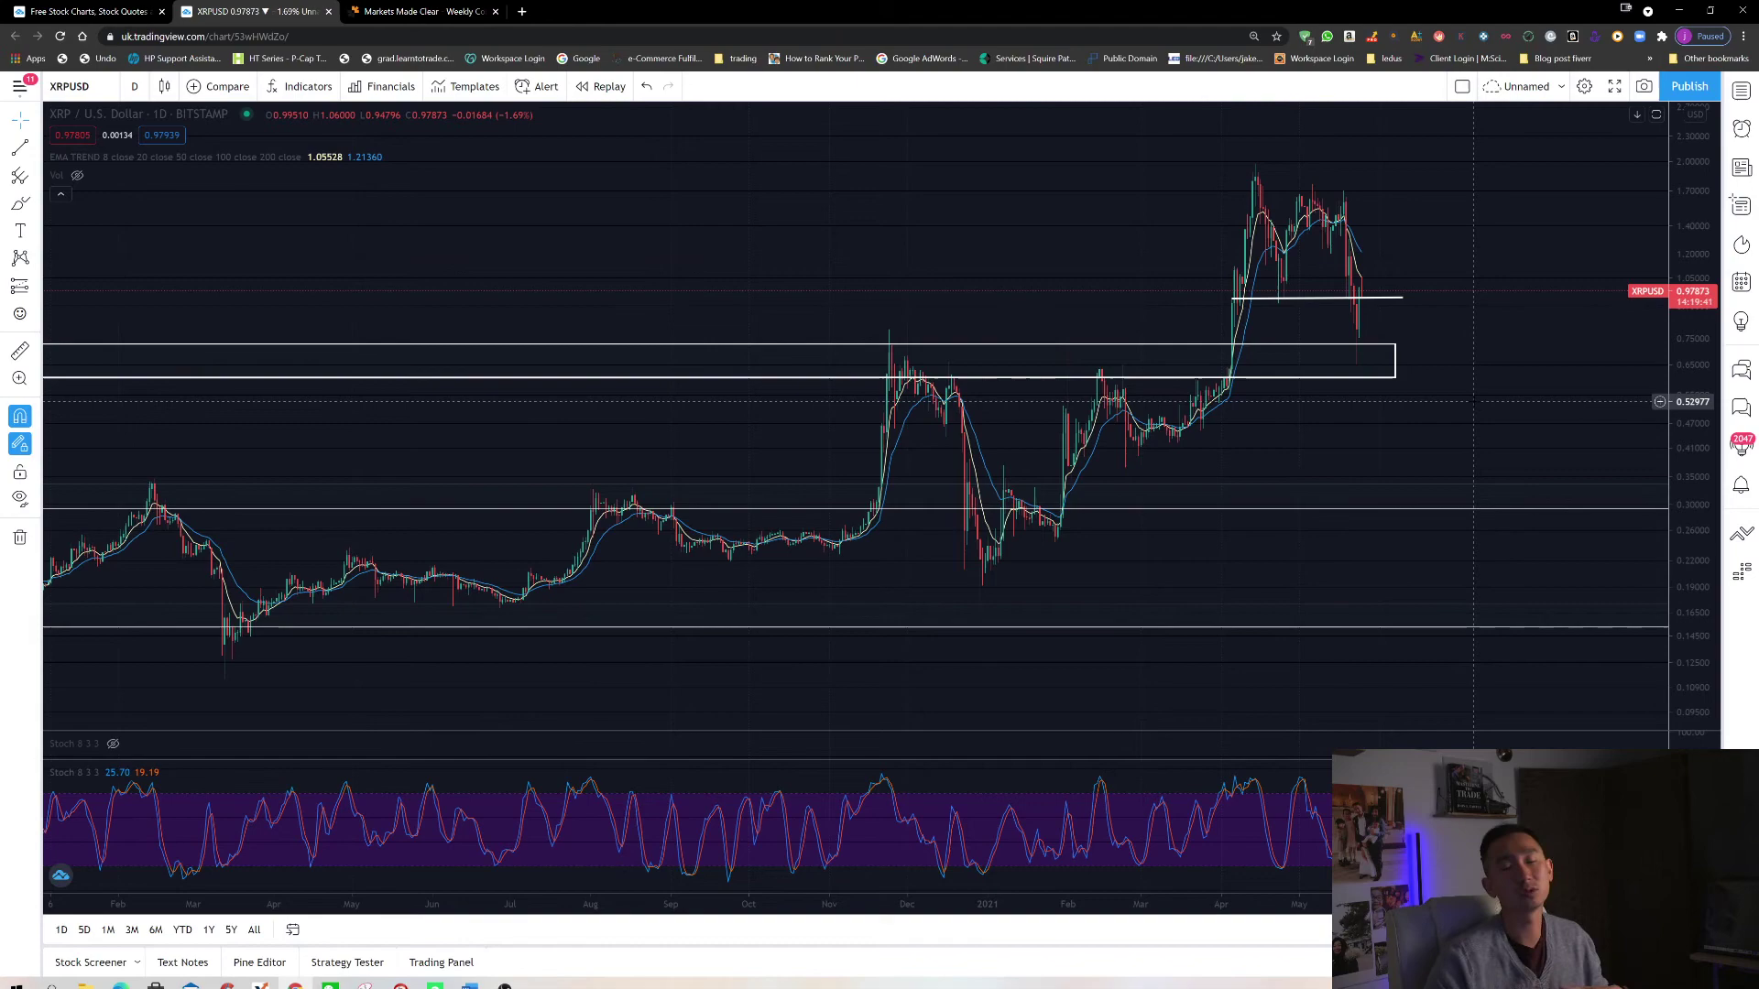